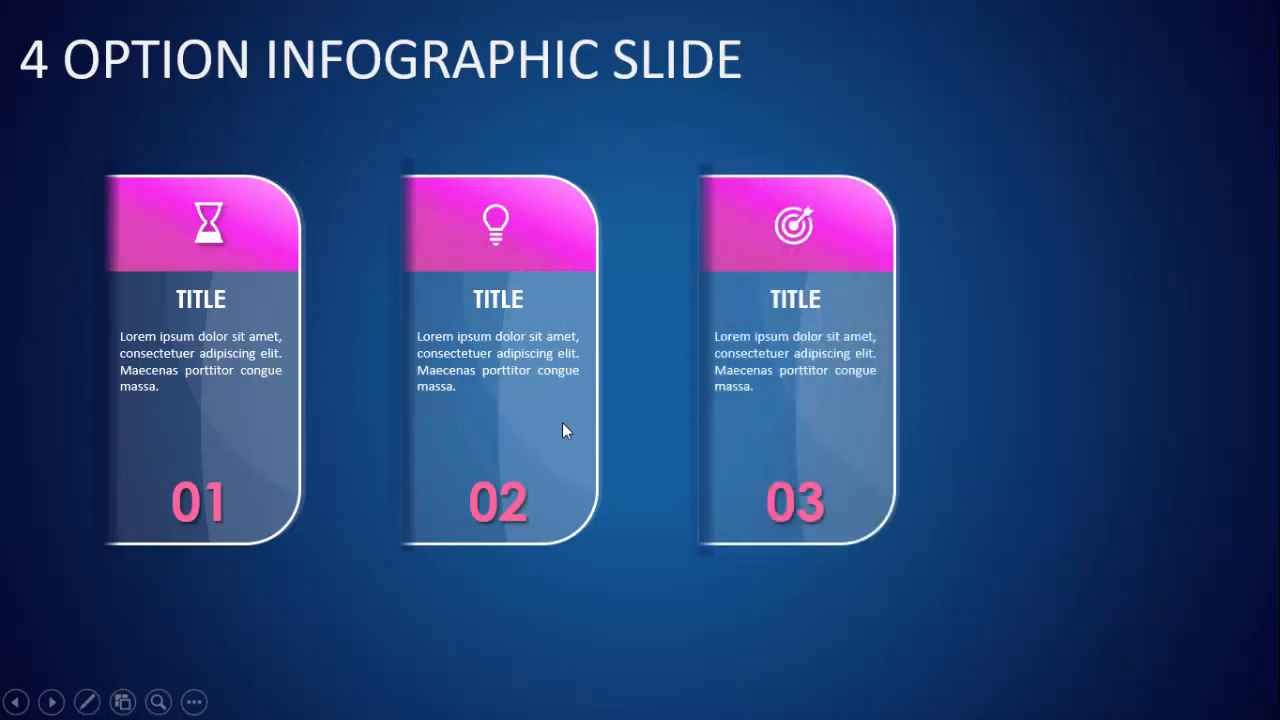
Advance the slide show through the fourth card, then return to blank slide 3 with its radial blue background.
{"action": "left_click", "coordinate": [562, 423]}
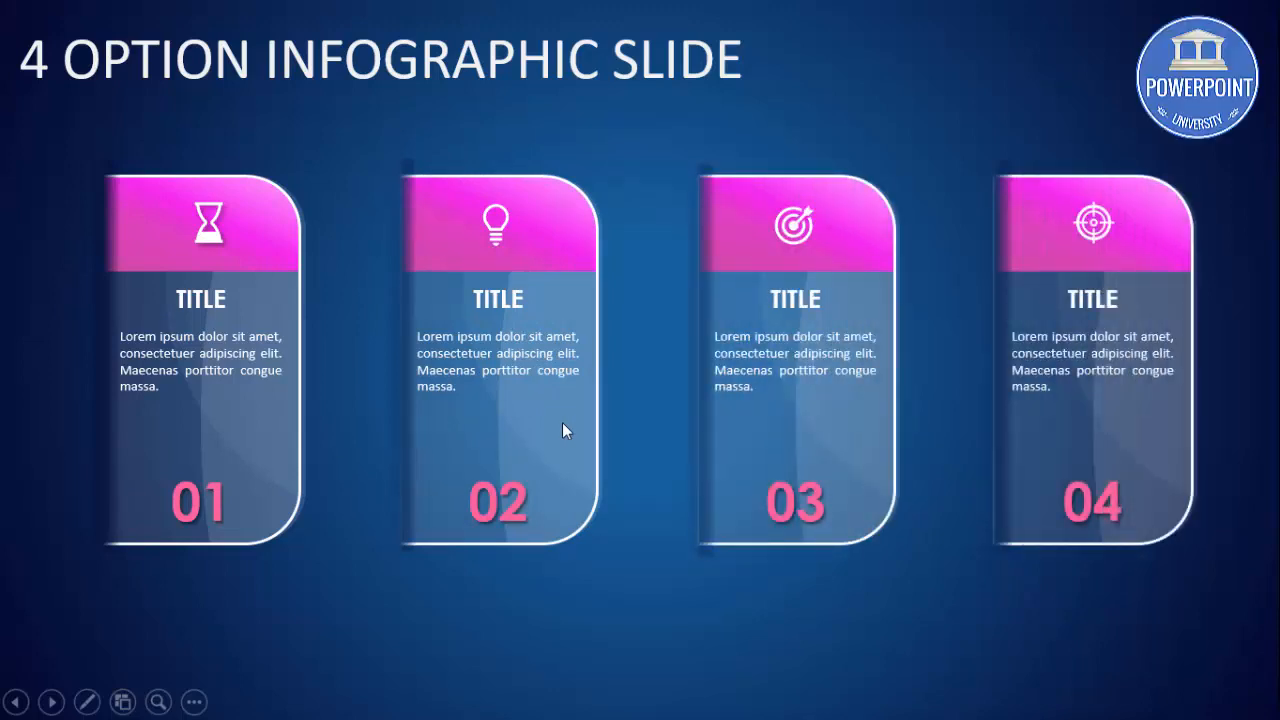
{"action": "left_click", "coordinate": [652, 362]}
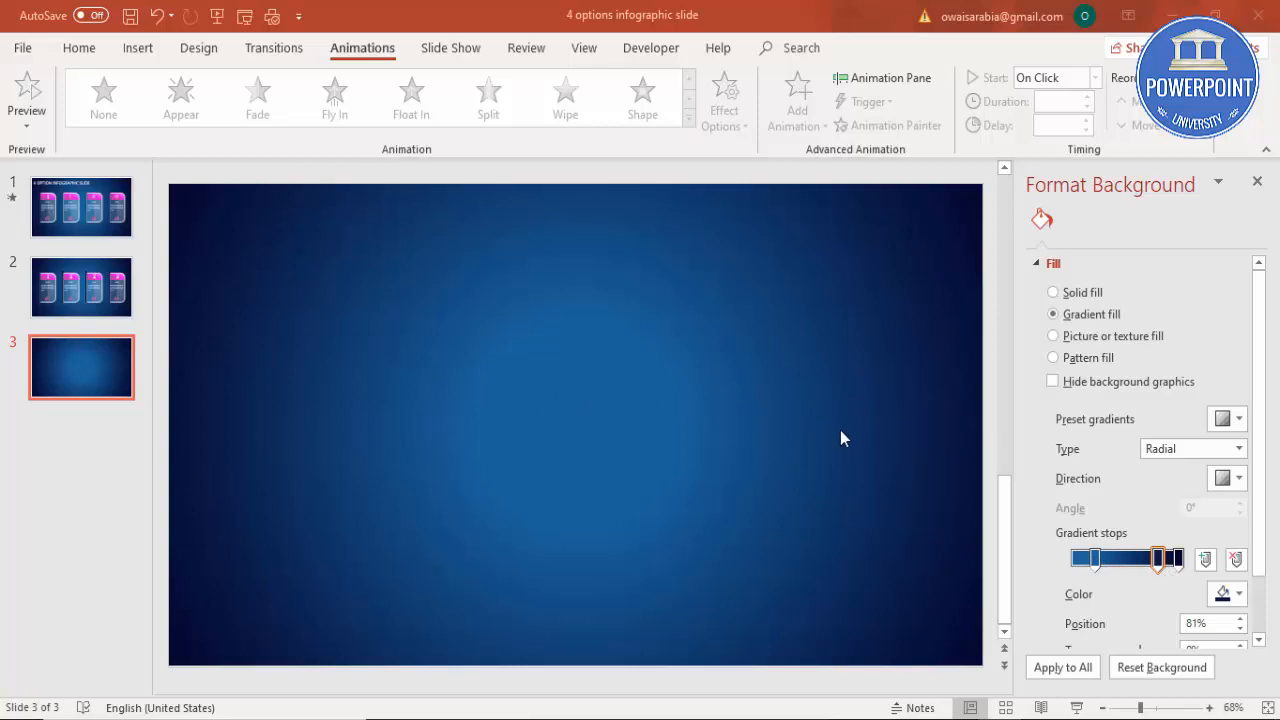
Draw a Top Corners Rounded Rectangle in the middle of the slide.
{"action": "left_click", "coordinate": [124, 50]}
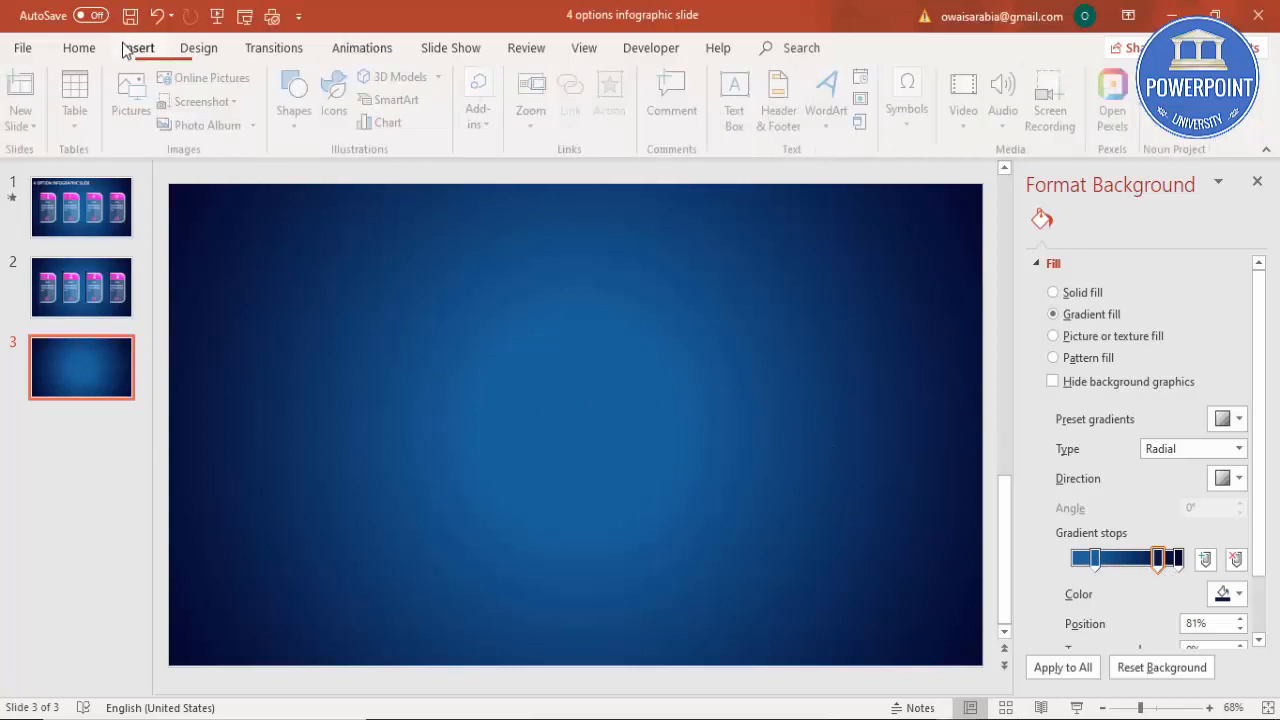
{"action": "left_click", "coordinate": [295, 126]}
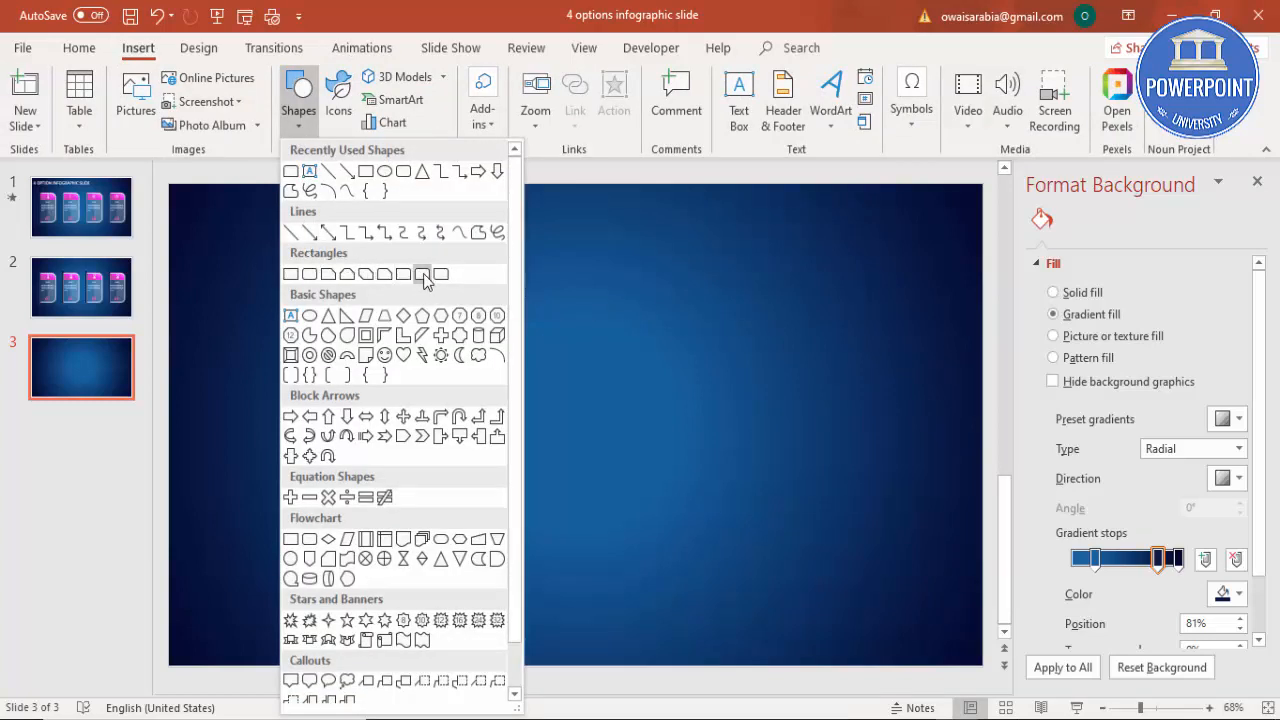
{"action": "left_click", "coordinate": [422, 278]}
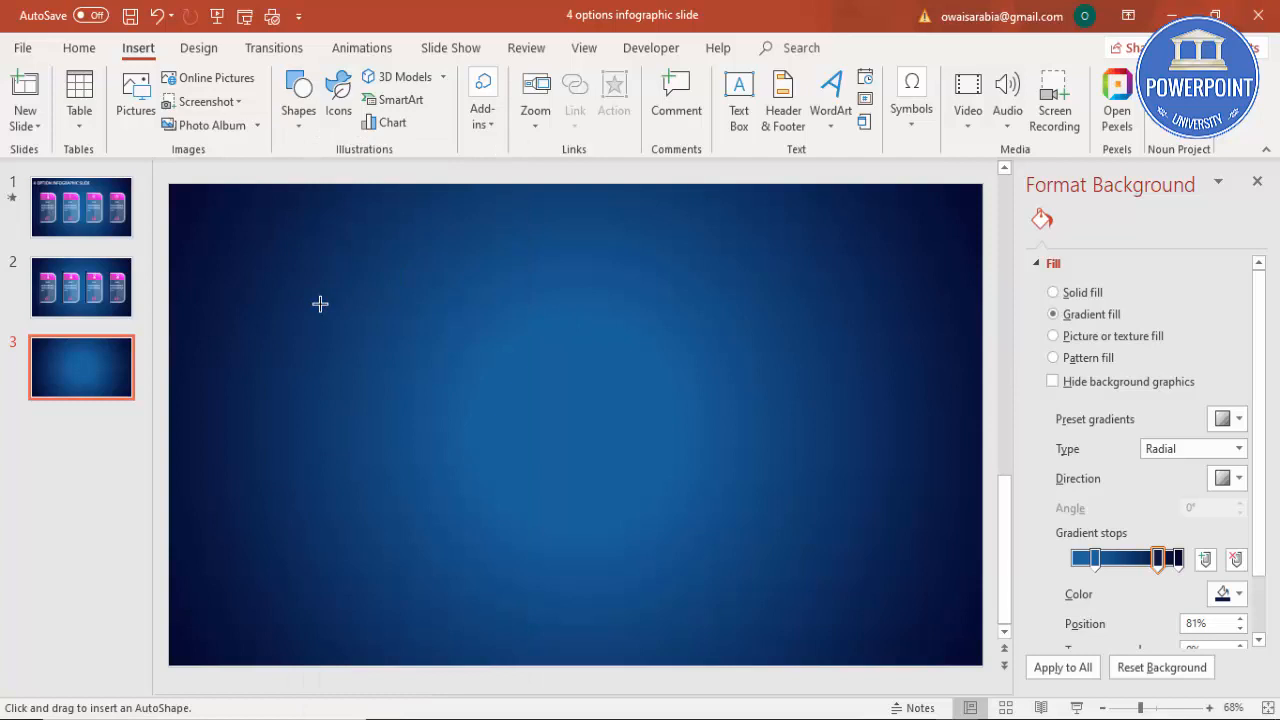
{"action": "left_click_drag", "start_coordinate": [318, 305], "coordinate": [584, 442]}
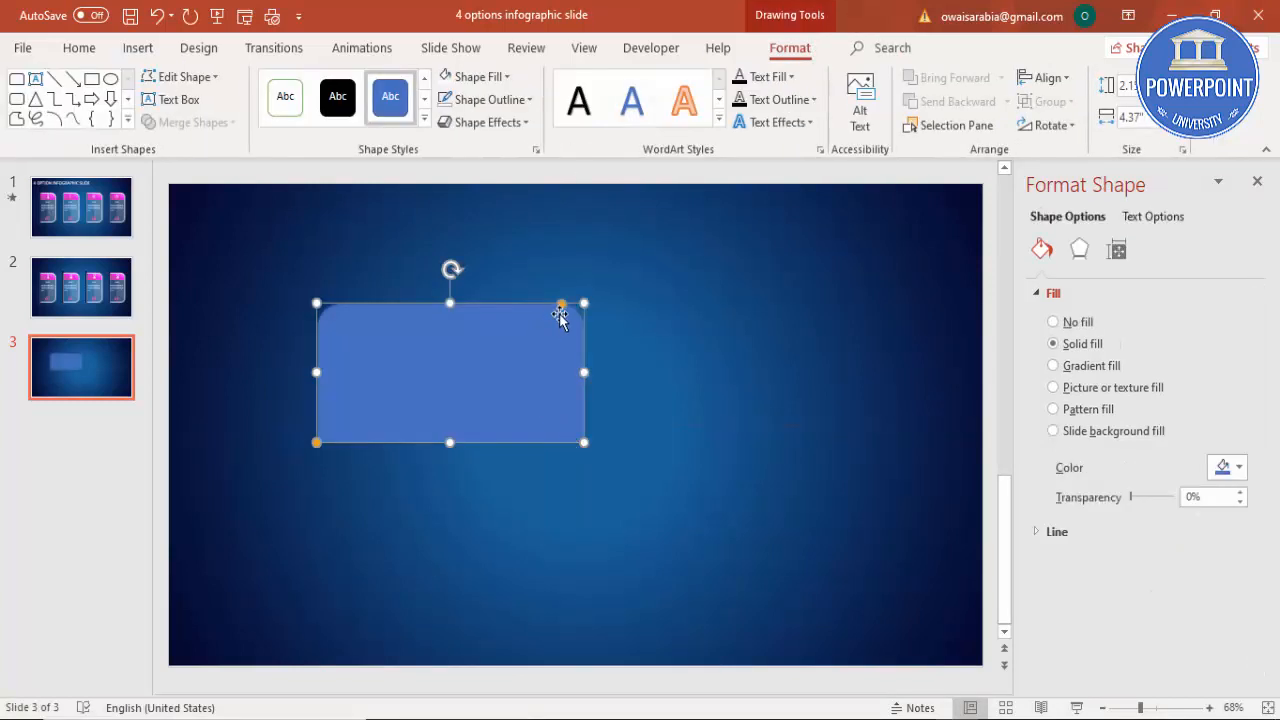
Rotate the shape right 90° and resize it into a tall panel on the left.
{"action": "left_click", "coordinate": [1048, 125]}
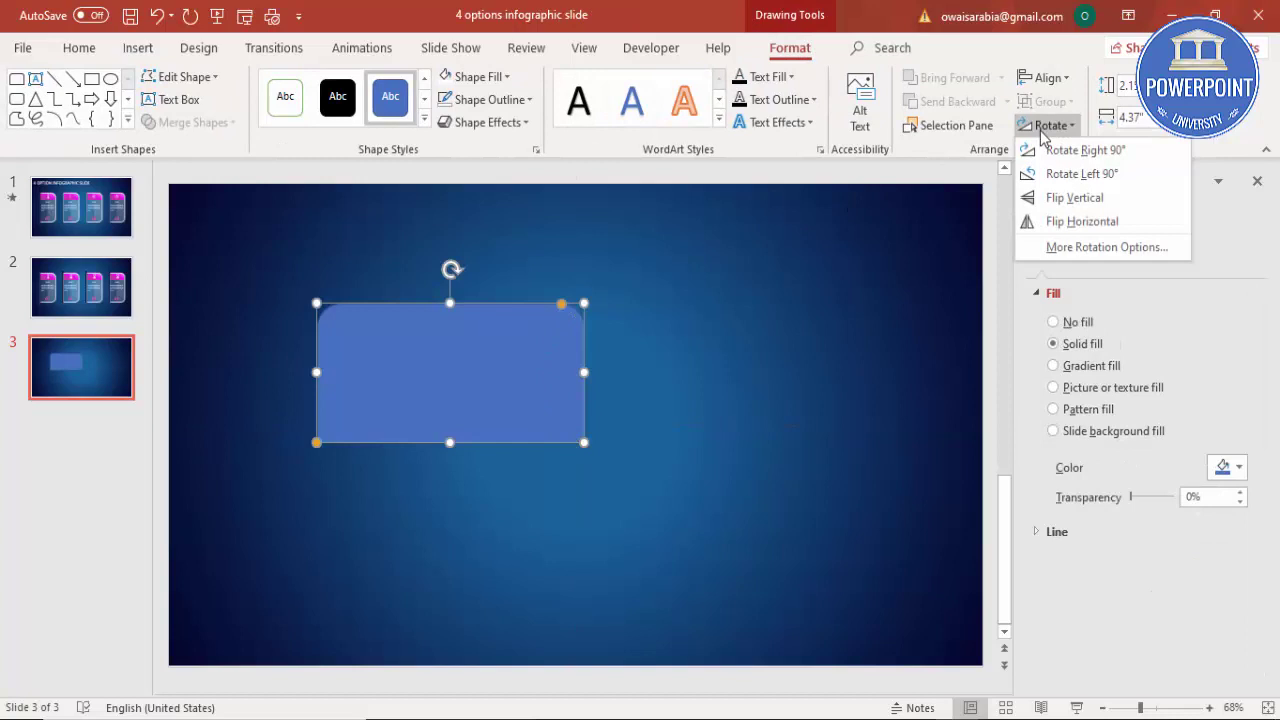
{"action": "left_click", "coordinate": [1088, 153]}
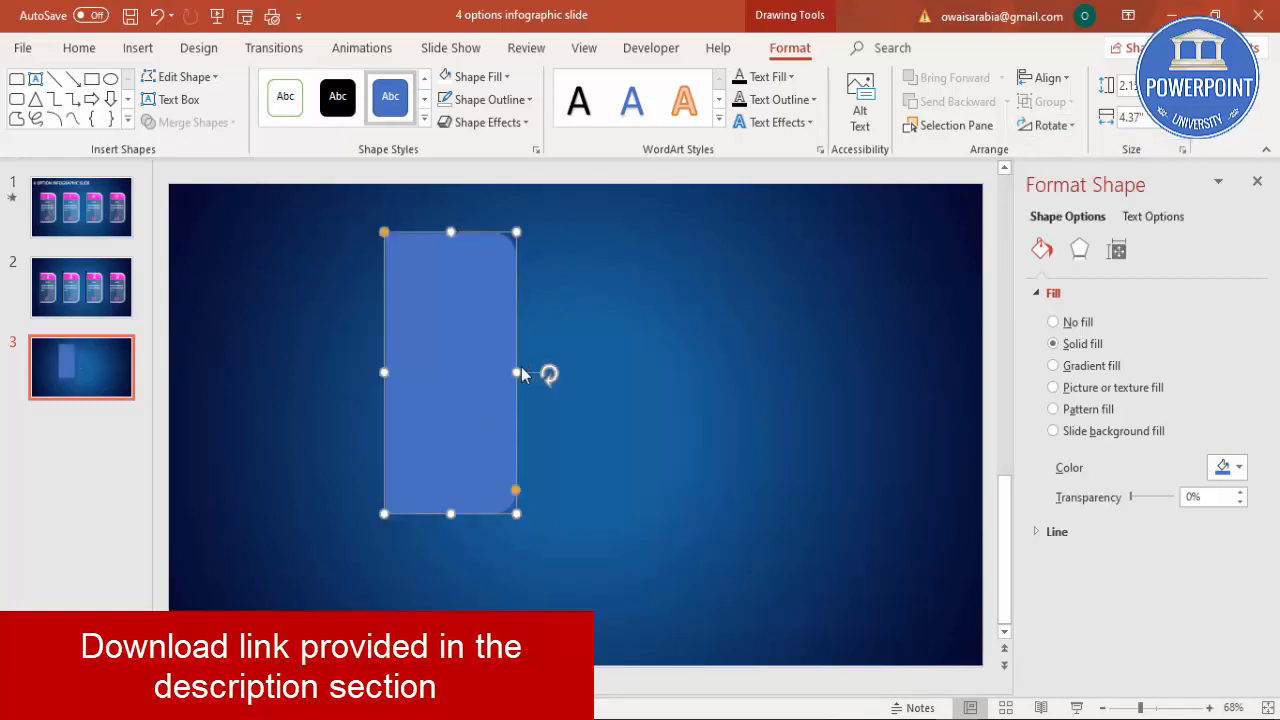
{"action": "mouse_move", "coordinate": [518, 369]}
{"action": "left_mouse_down"}
{"action": "mouse_move", "coordinate": [534, 366]}
{"action": "mouse_move", "coordinate": [350, 412]}
{"action": "mouse_move", "coordinate": [392, 418]}
{"action": "left_mouse_up"}
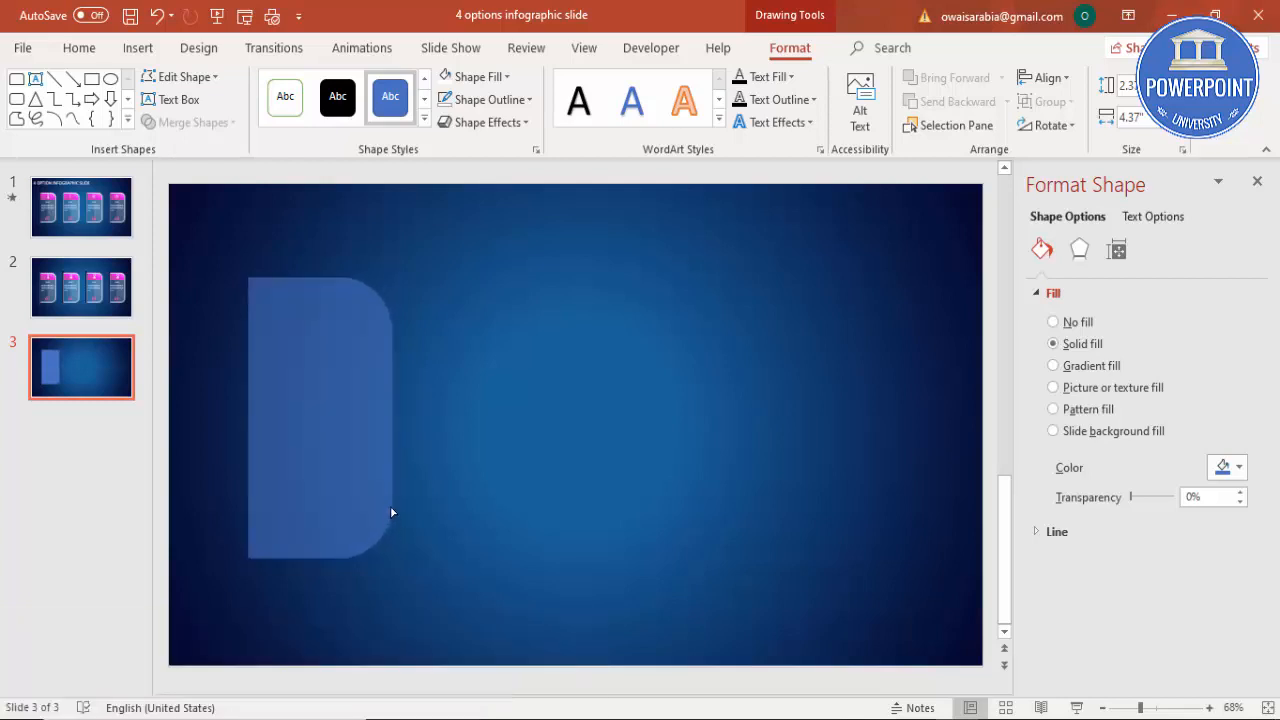
Give the panel a white outline and white fill raised to about 82% transparency.
{"action": "left_click_drag", "start_coordinate": [391, 514], "coordinate": [391, 506]}
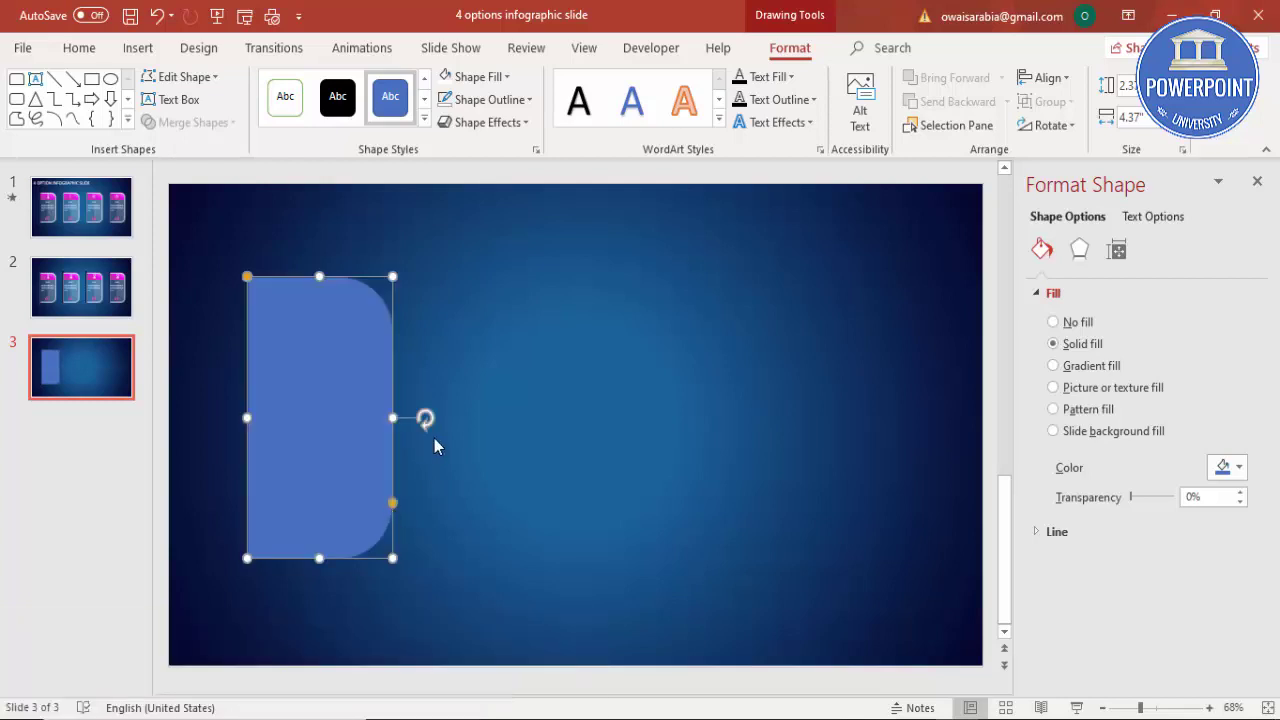
{"action": "left_click", "coordinate": [482, 100]}
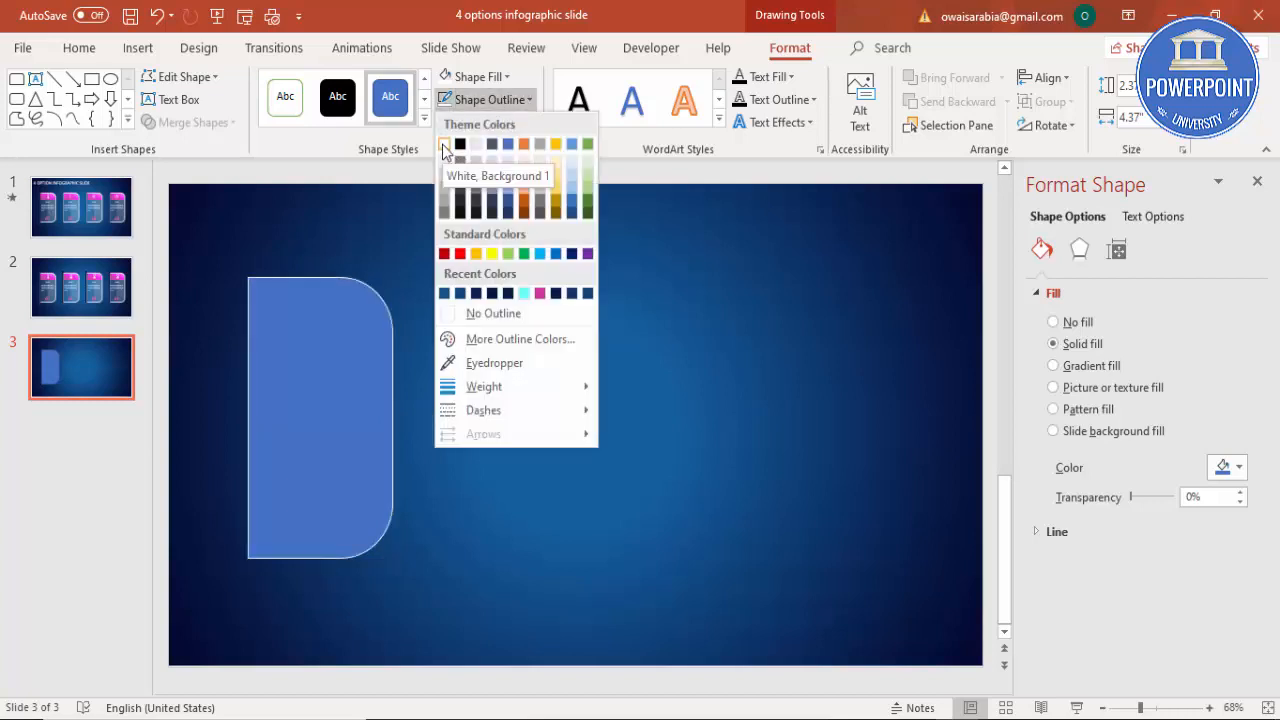
{"action": "left_click", "coordinate": [444, 145]}
{"action": "left_click", "coordinate": [495, 80]}
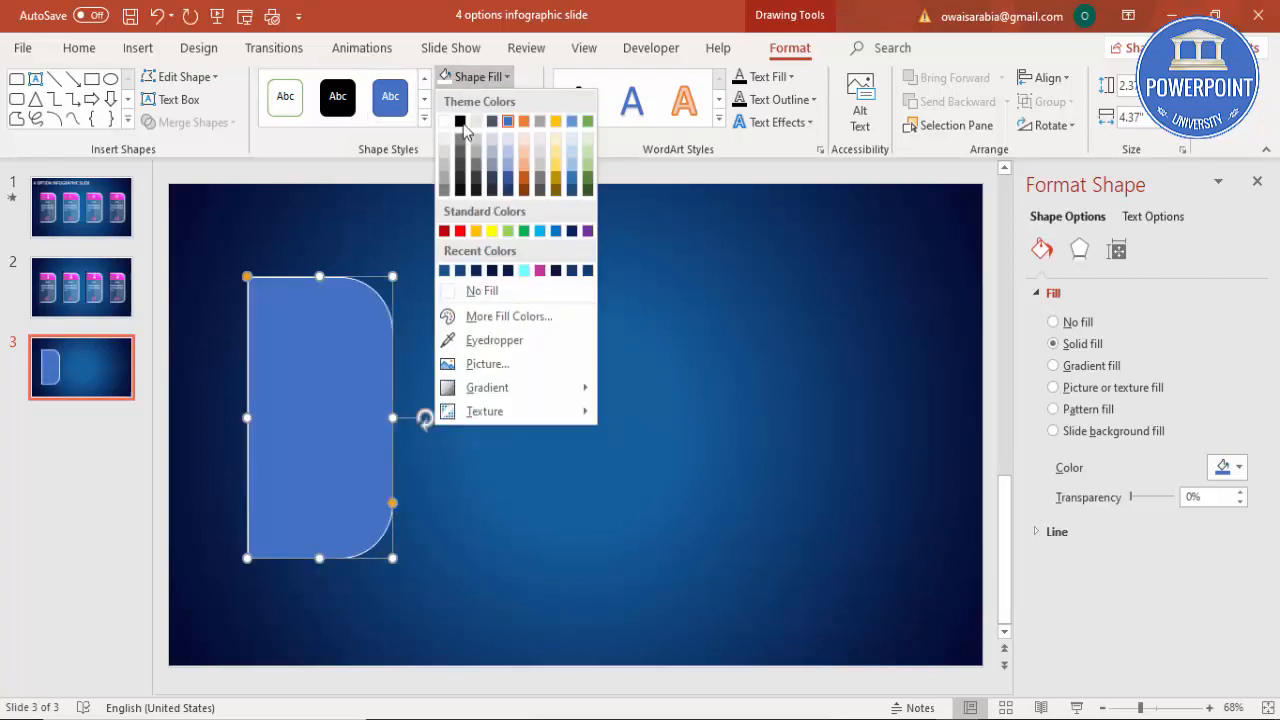
{"action": "left_click", "coordinate": [445, 123]}
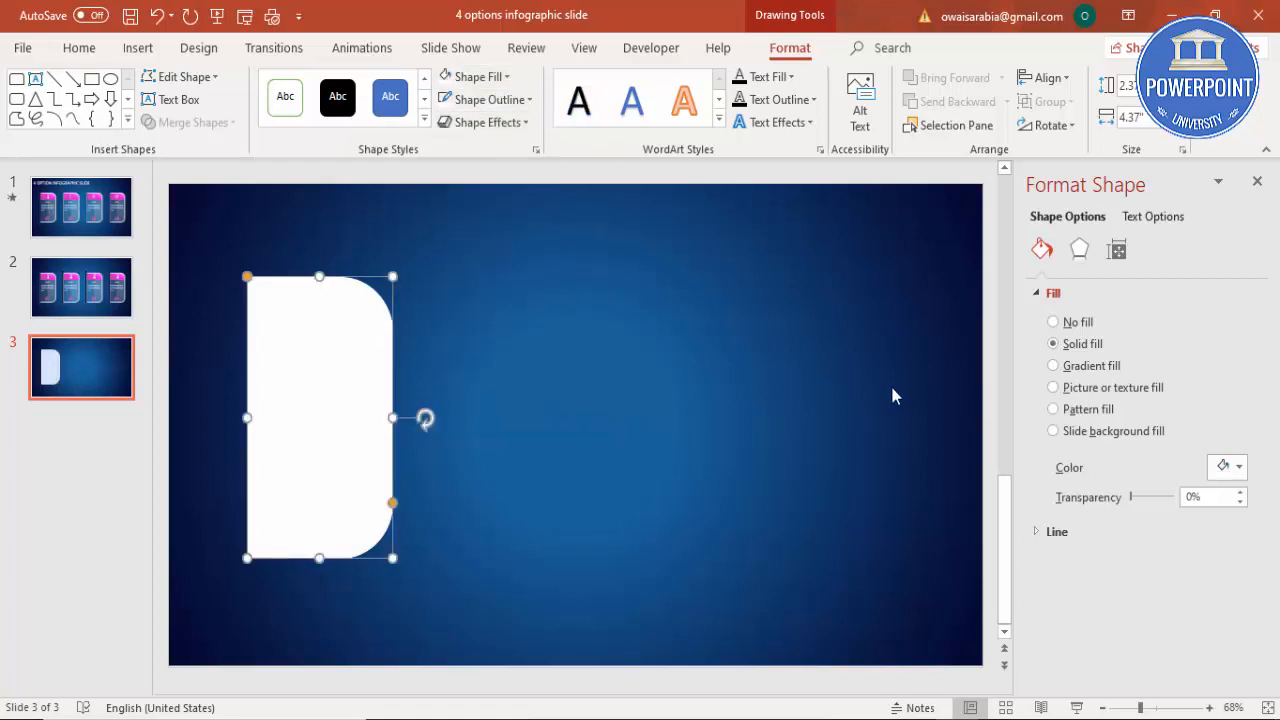
{"action": "left_click", "coordinate": [1240, 494]}
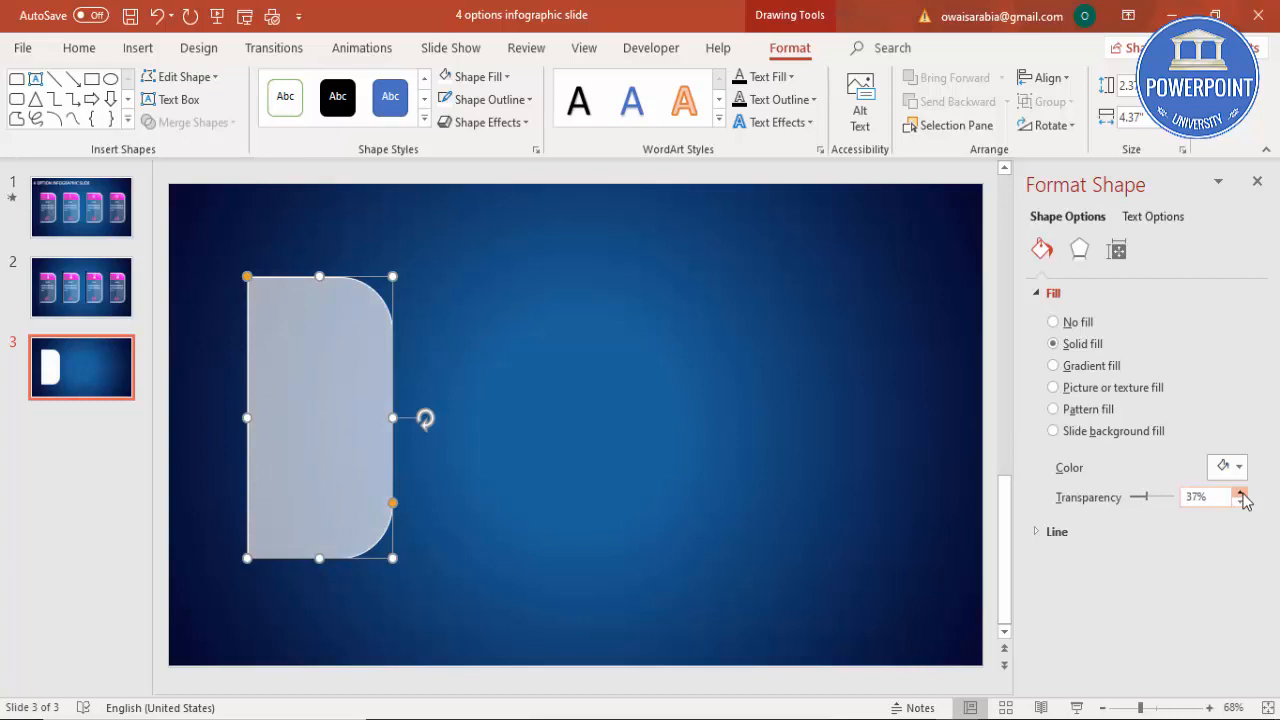
{"action": "left_click", "coordinate": [1240, 494]}
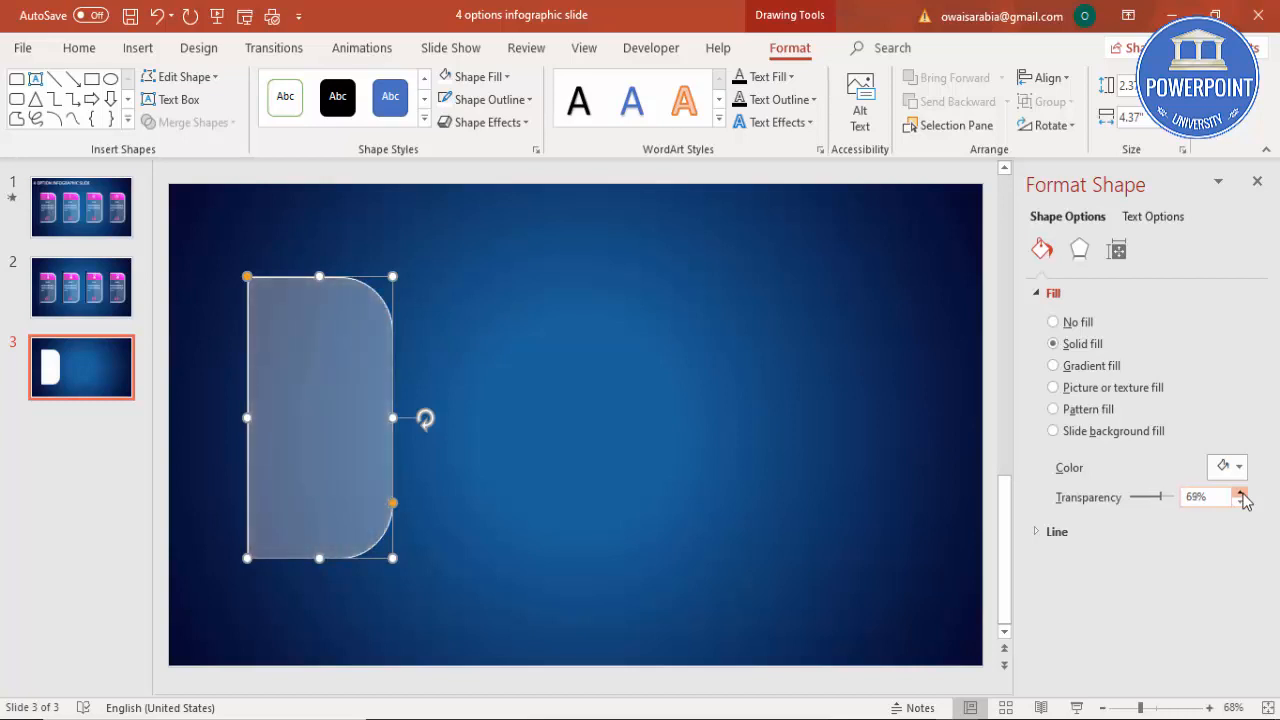
{"action": "left_click", "coordinate": [1240, 494]}
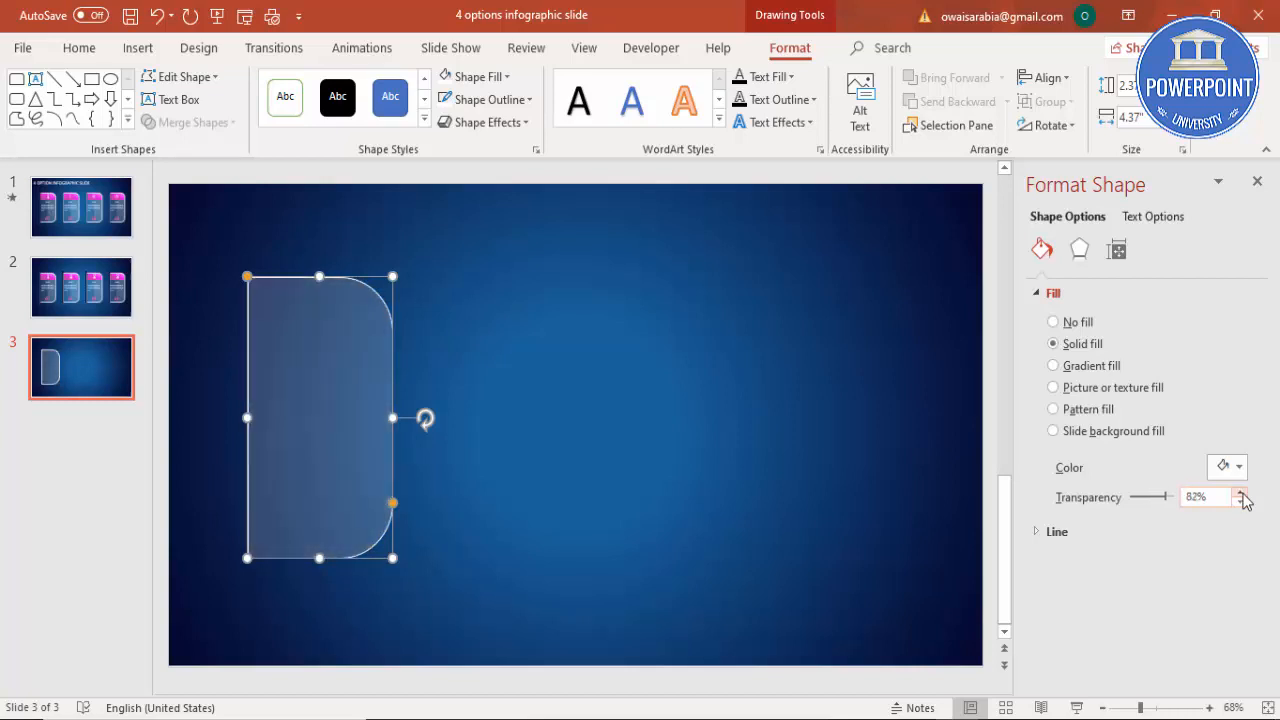
Ctrl-drag a copy of the glass panel to its right.
{"action": "left_click", "coordinate": [598, 401]}
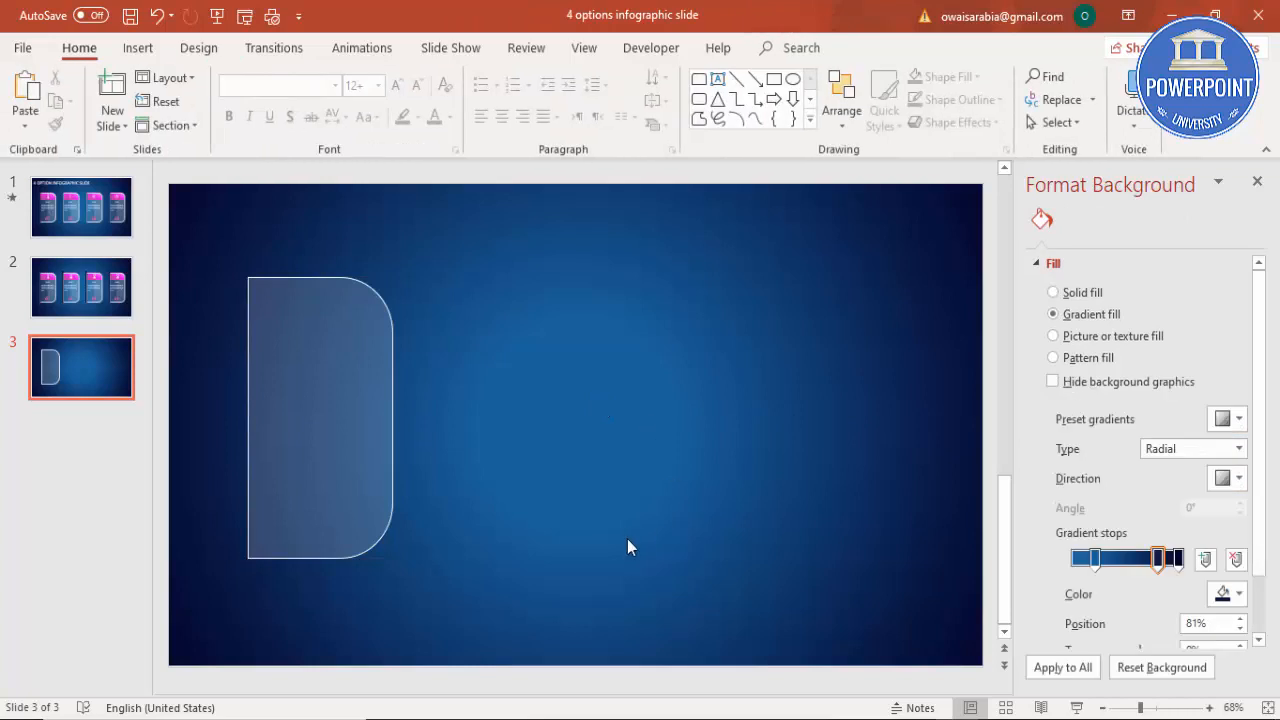
{"action": "left_click", "coordinate": [336, 356]}
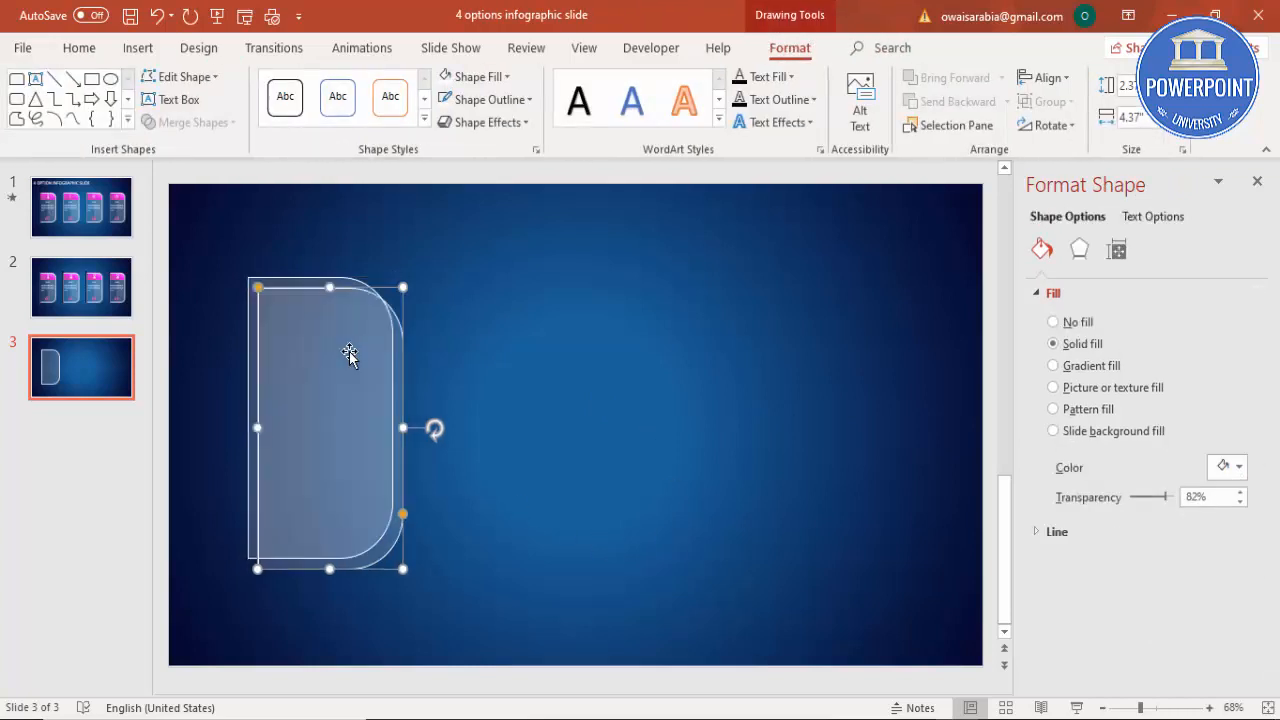
{"action": "left_click_drag", "start_coordinate": [349, 353], "coordinate": [534, 349], "text": "ctrl"}
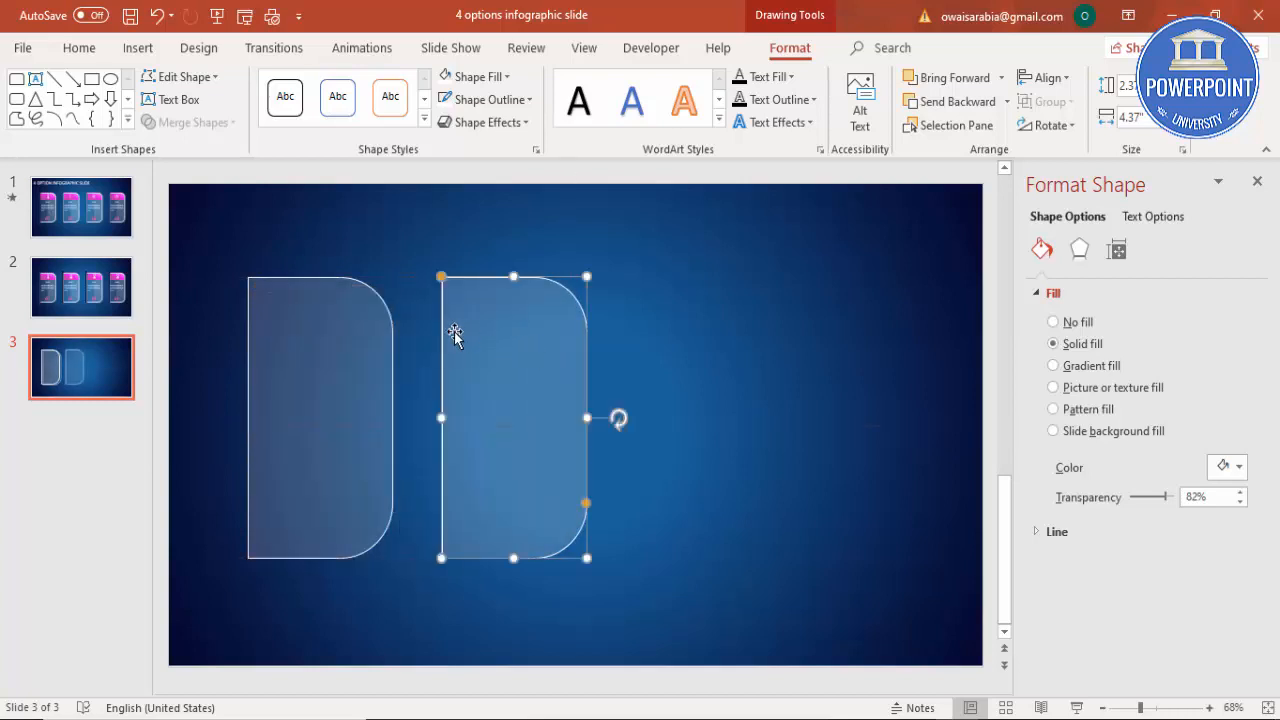
{"action": "left_click", "coordinate": [628, 348]}
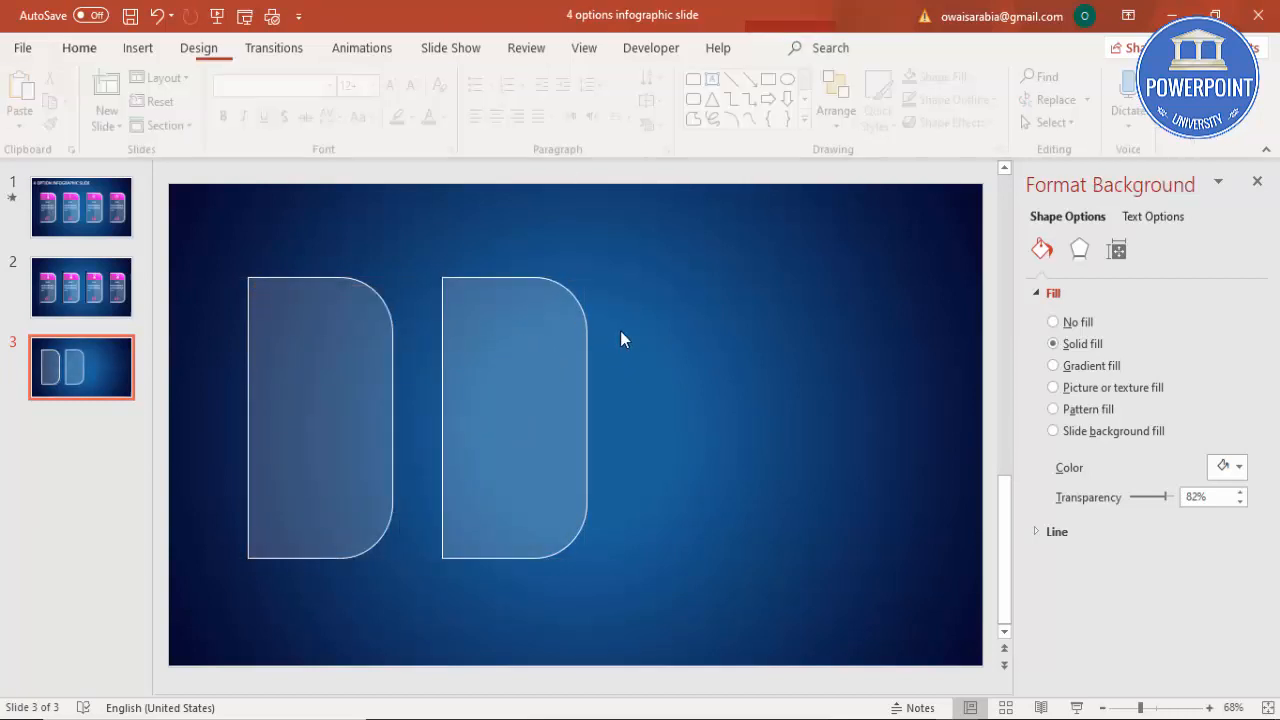
Draw a plain rectangle covering the copy's lower part.
{"action": "left_click", "coordinate": [137, 48]}
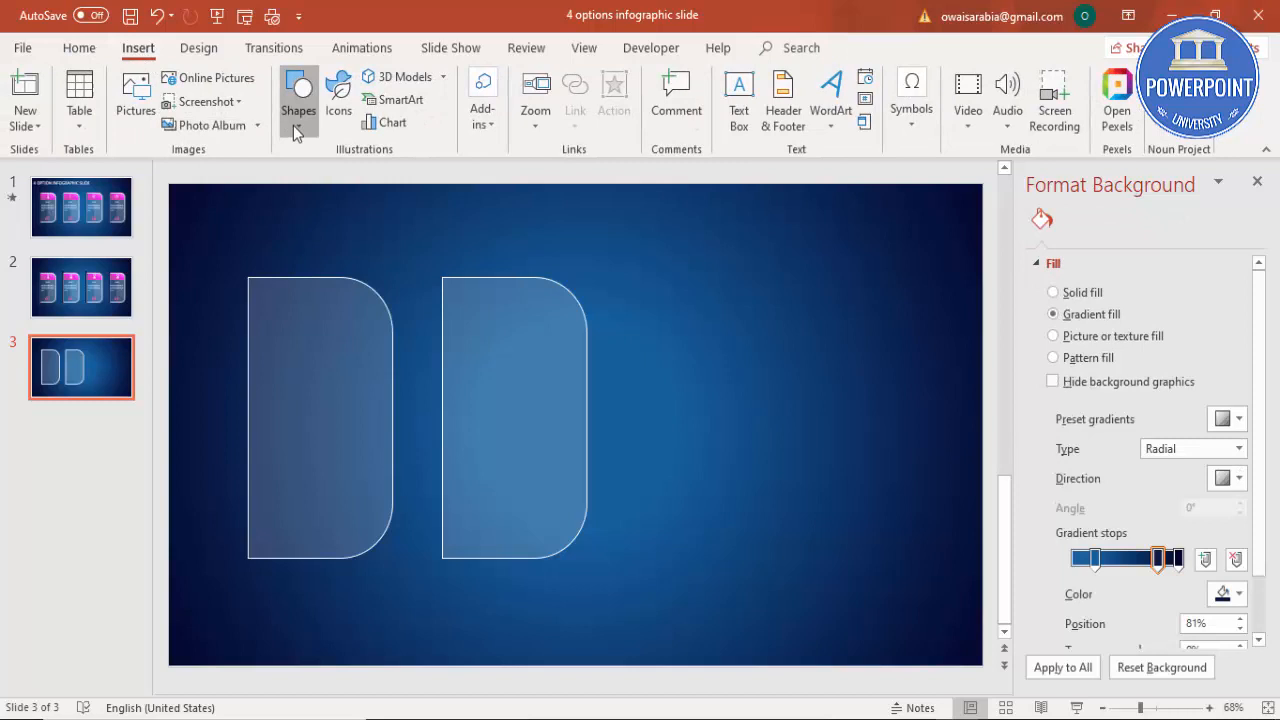
{"action": "left_click", "coordinate": [293, 118]}
{"action": "left_click", "coordinate": [366, 172]}
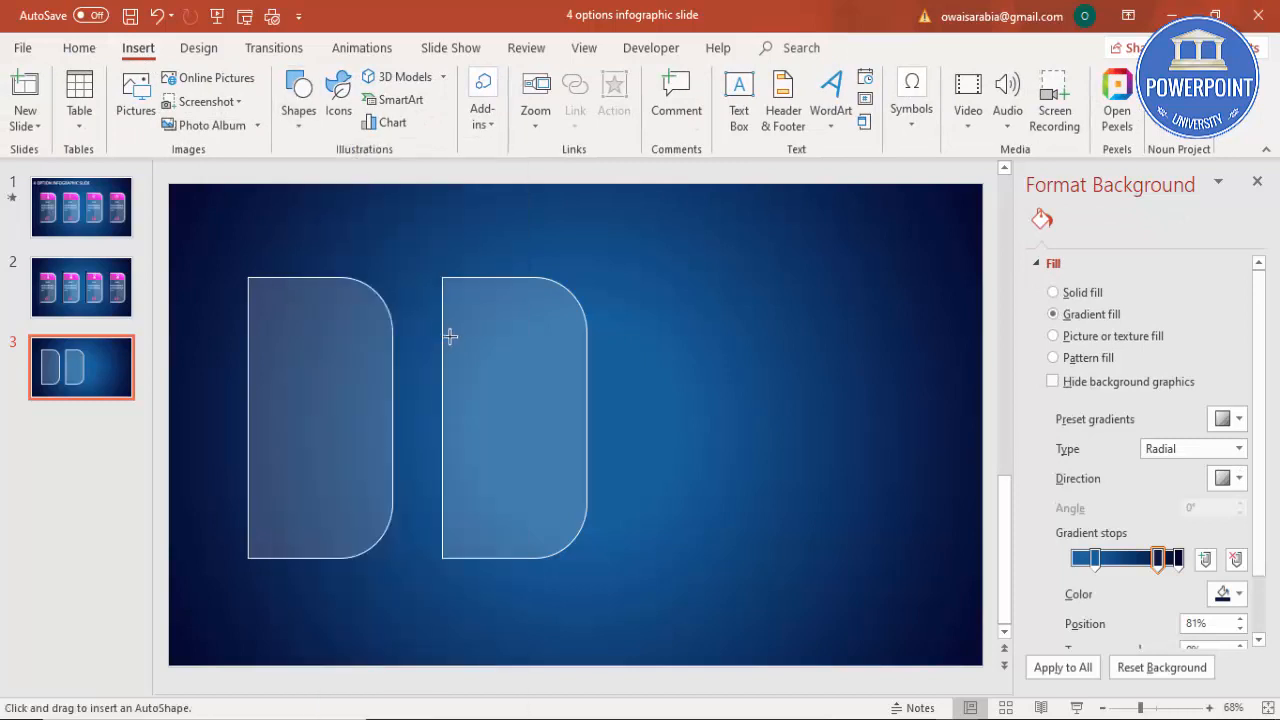
{"action": "left_click_drag", "start_coordinate": [411, 334], "coordinate": [660, 633]}
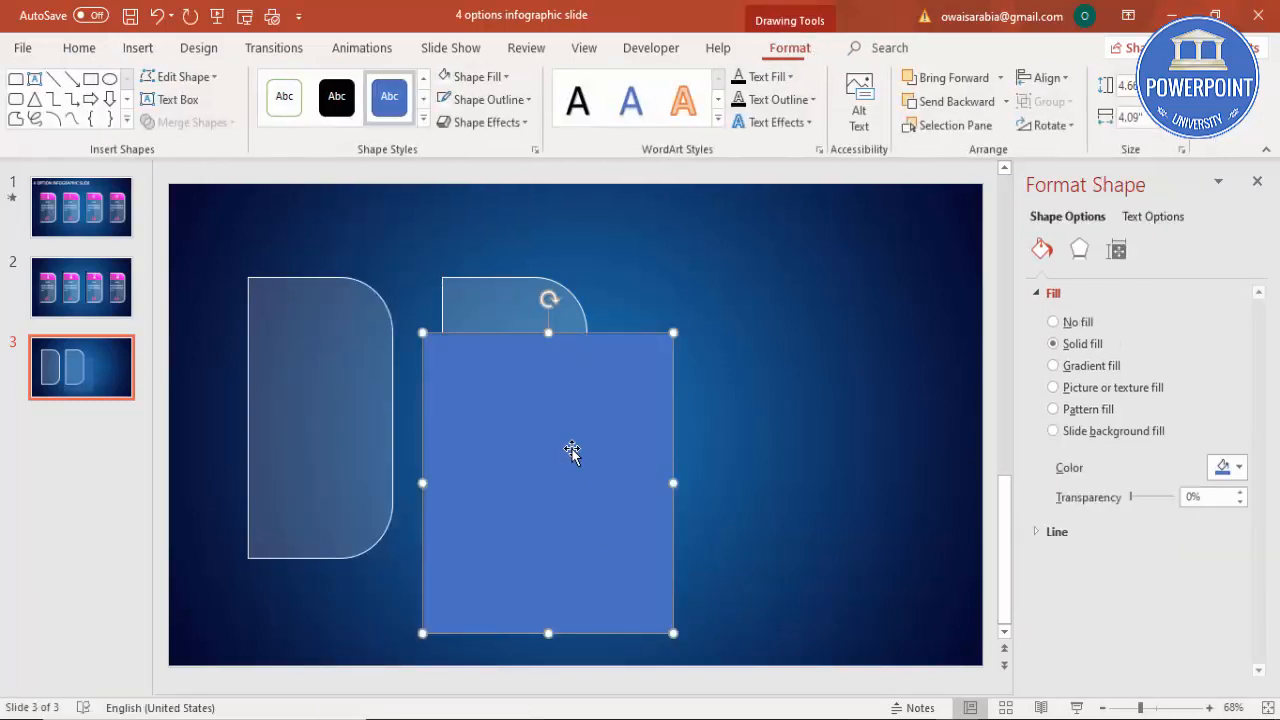
{"action": "left_click", "coordinate": [557, 437]}
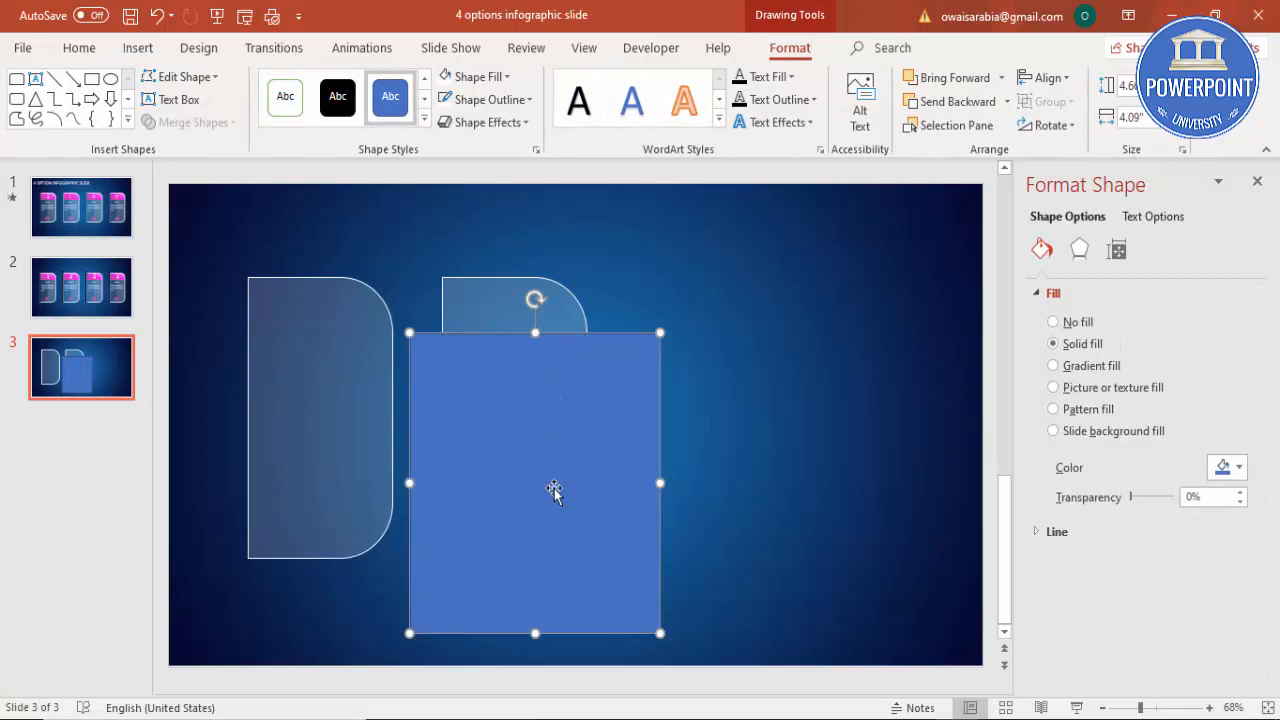
Subtract the rectangle from the copy, leaving a rounded header strip with gradient fill.
{"action": "left_click", "coordinate": [480, 296]}
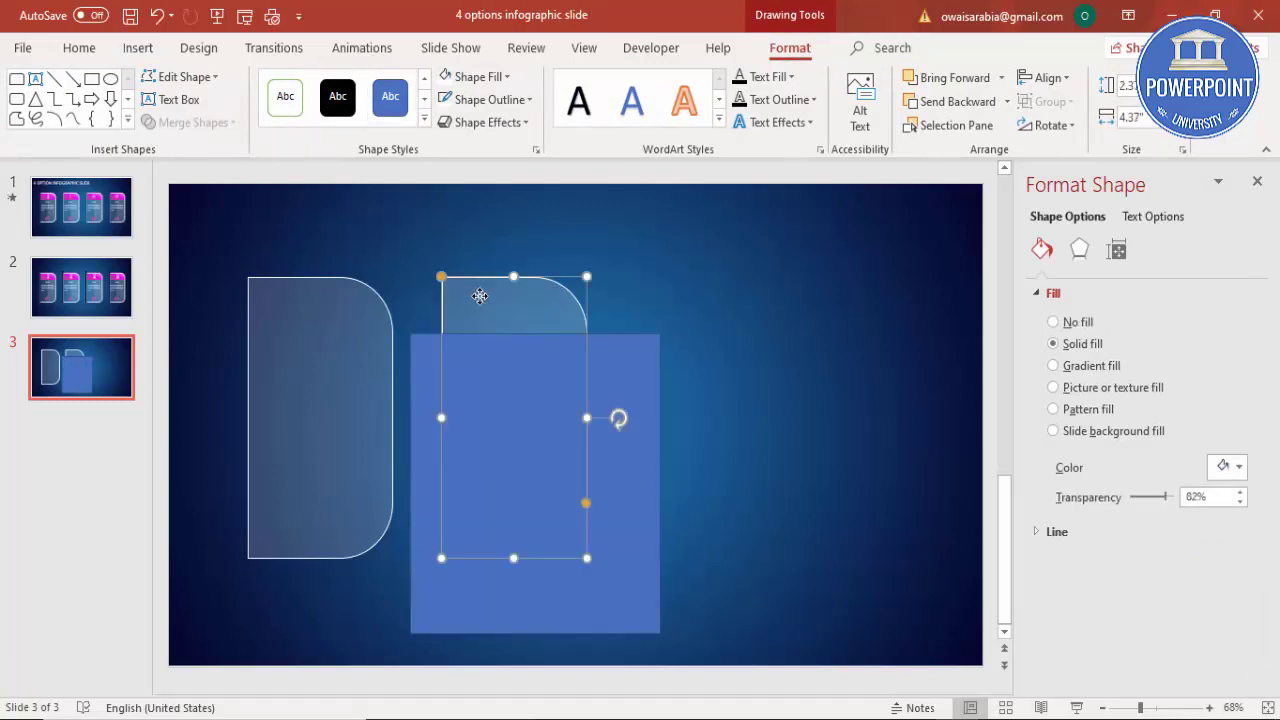
{"action": "left_click", "coordinate": [620, 355], "text": "shift"}
{"action": "left_click", "coordinate": [208, 122]}
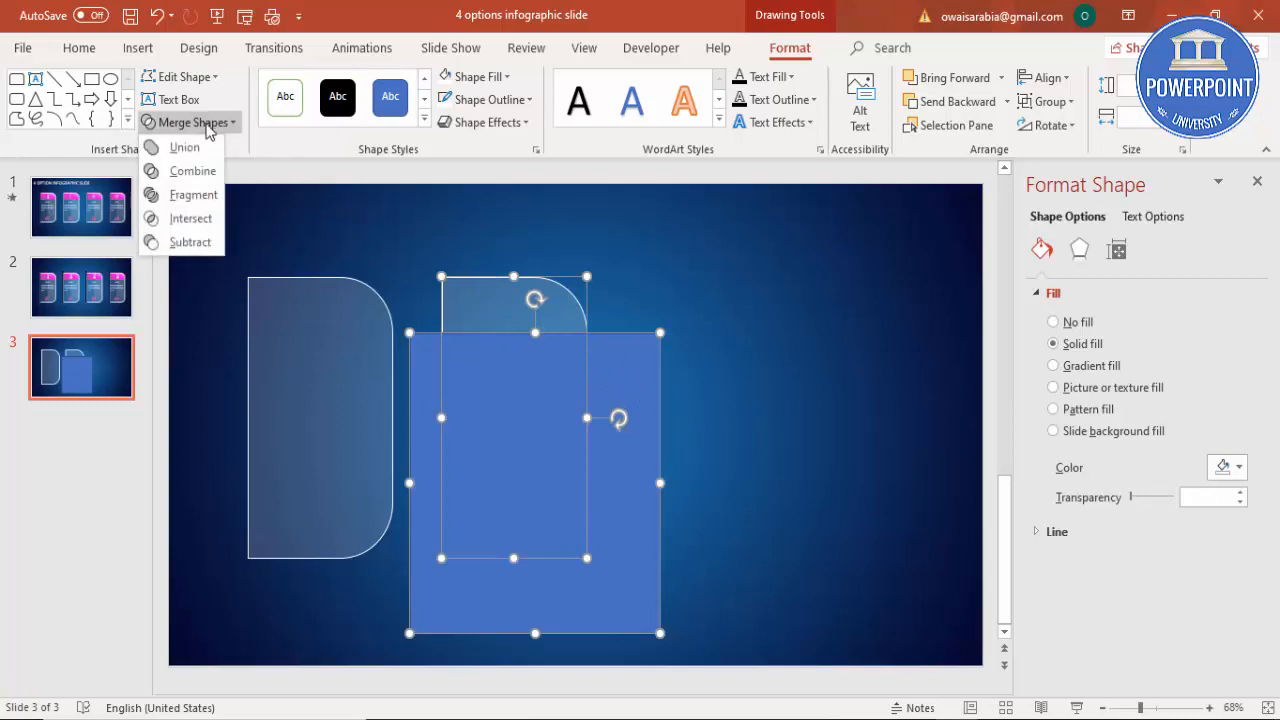
{"action": "left_click", "coordinate": [185, 243]}
{"action": "left_click", "coordinate": [183, 243]}
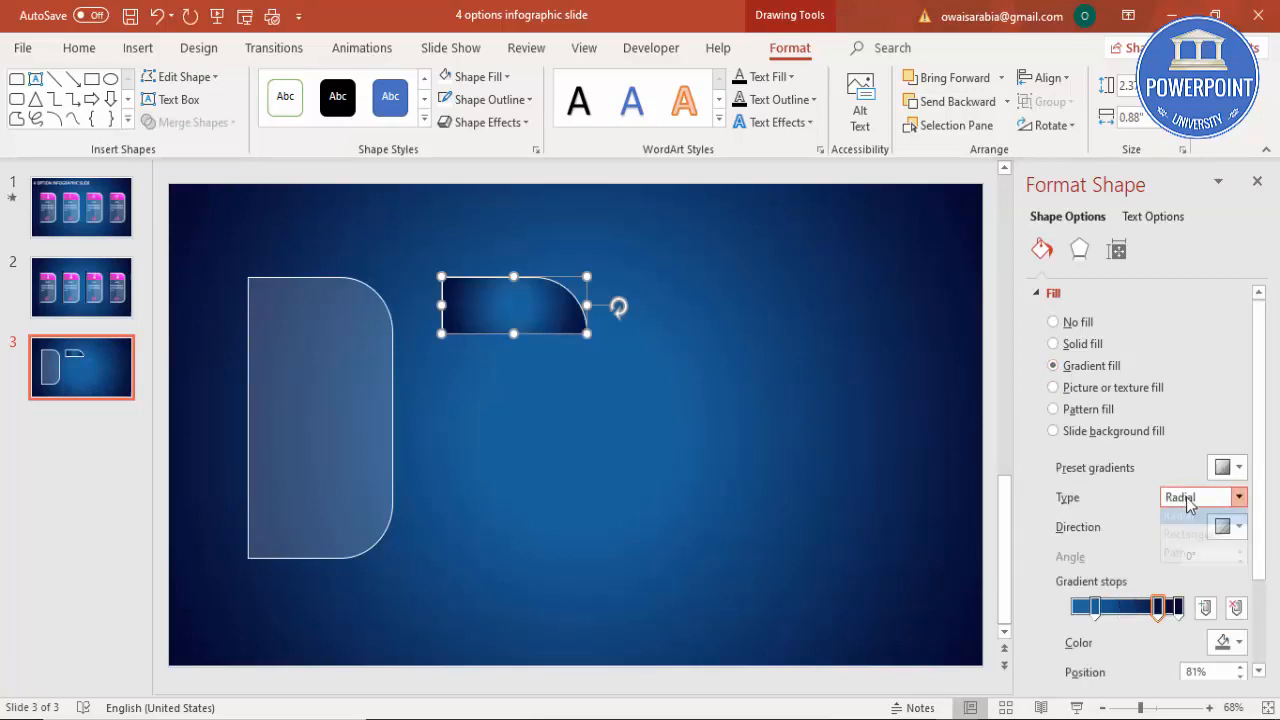
Make the header gradient linear with a magenta first stop and light cyan 81% stop.
{"action": "left_click", "coordinate": [1237, 497]}
{"action": "left_click", "coordinate": [1192, 516]}
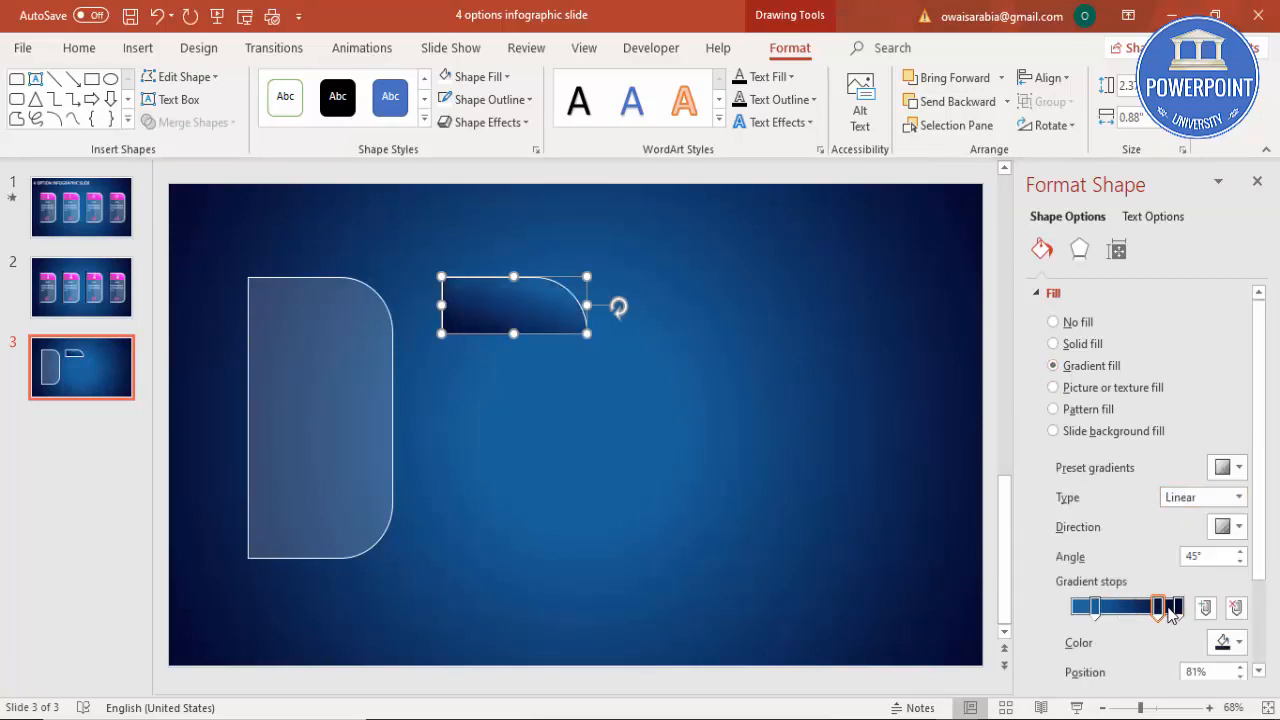
{"action": "left_click", "coordinate": [1094, 606]}
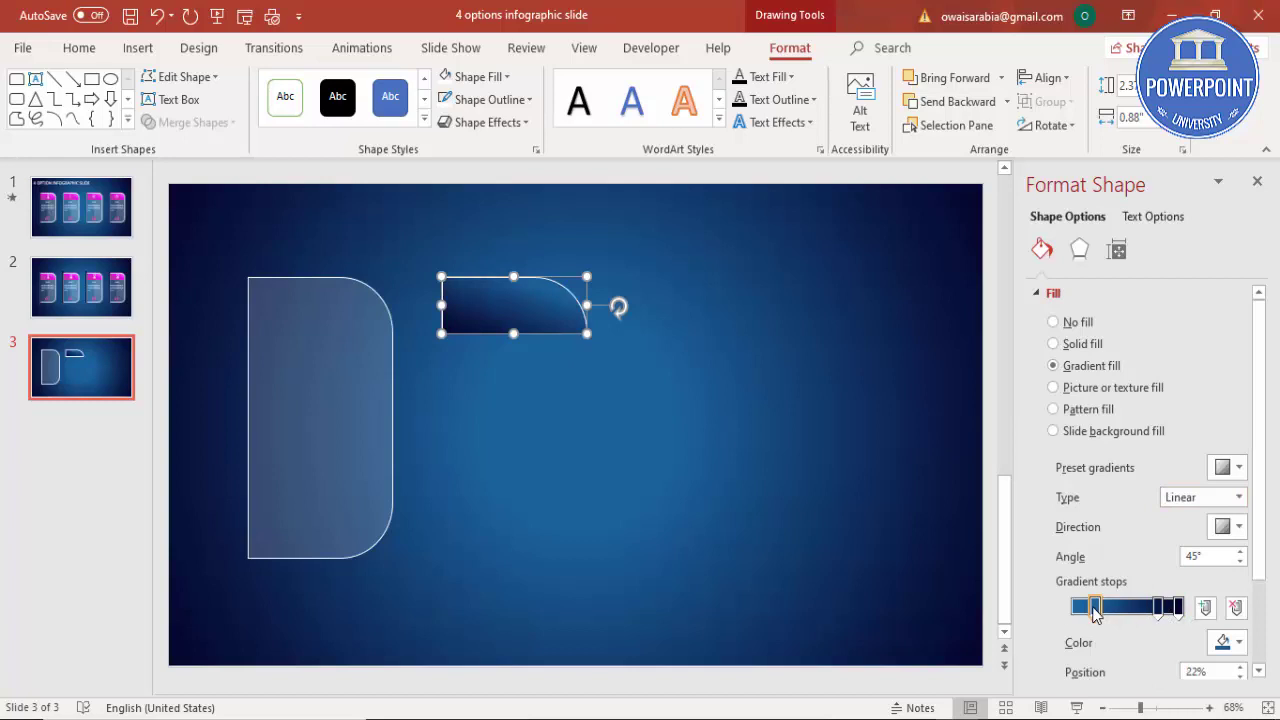
{"action": "left_click", "coordinate": [1235, 643]}
{"action": "left_click", "coordinate": [1219, 582]}
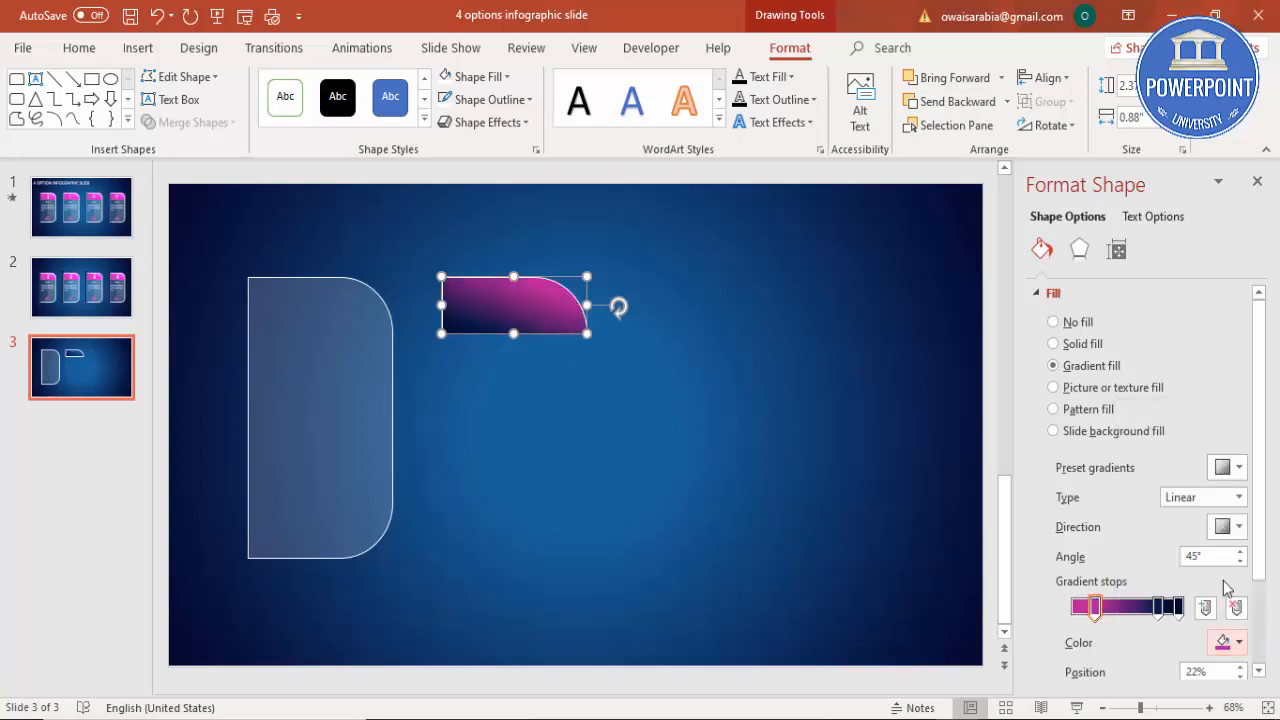
{"action": "left_click", "coordinate": [1158, 606]}
{"action": "left_click", "coordinate": [1222, 642]}
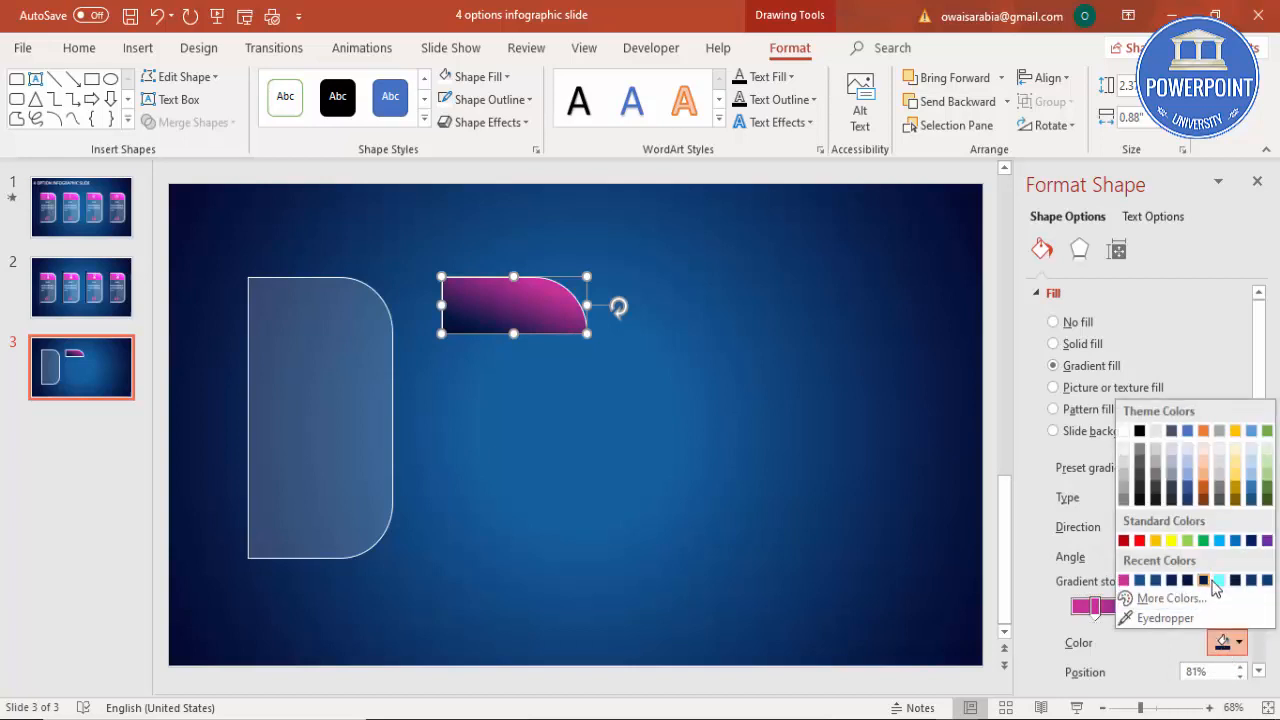
{"action": "left_click", "coordinate": [1219, 581]}
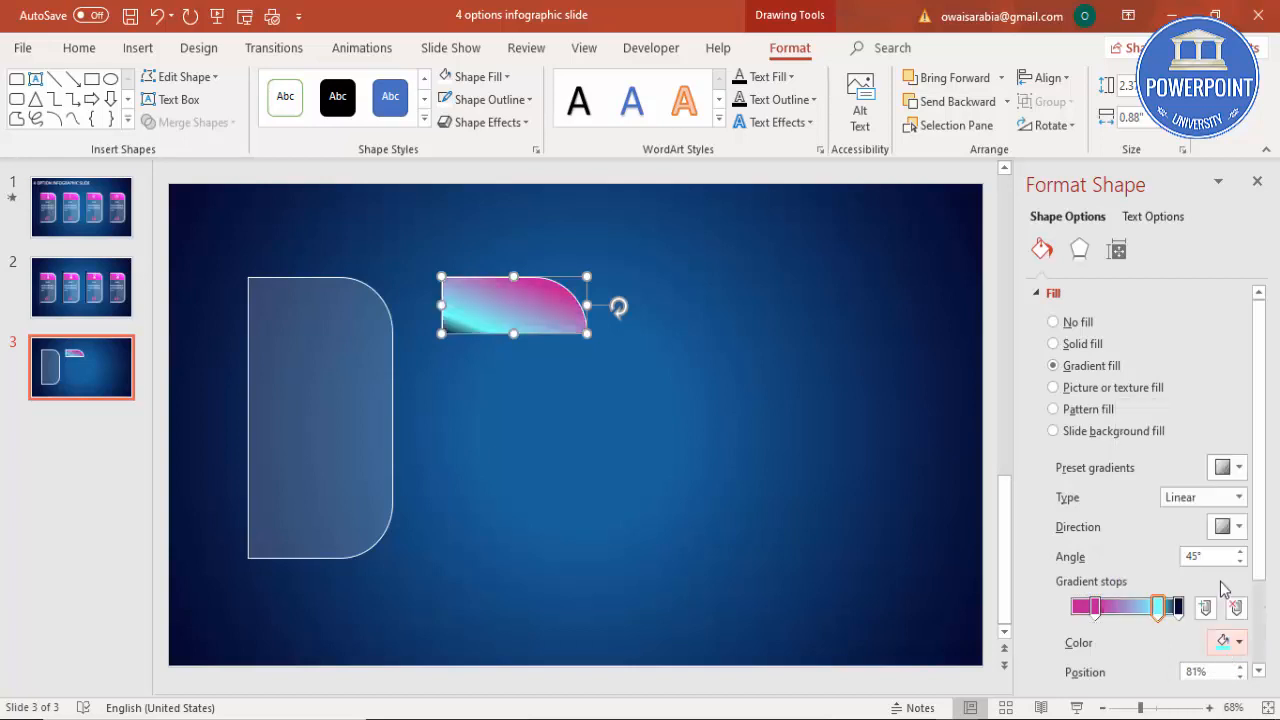
Remove the dark end stop, widen the magenta portion and end the gradient in dark blue.
{"action": "left_click", "coordinate": [1177, 606]}
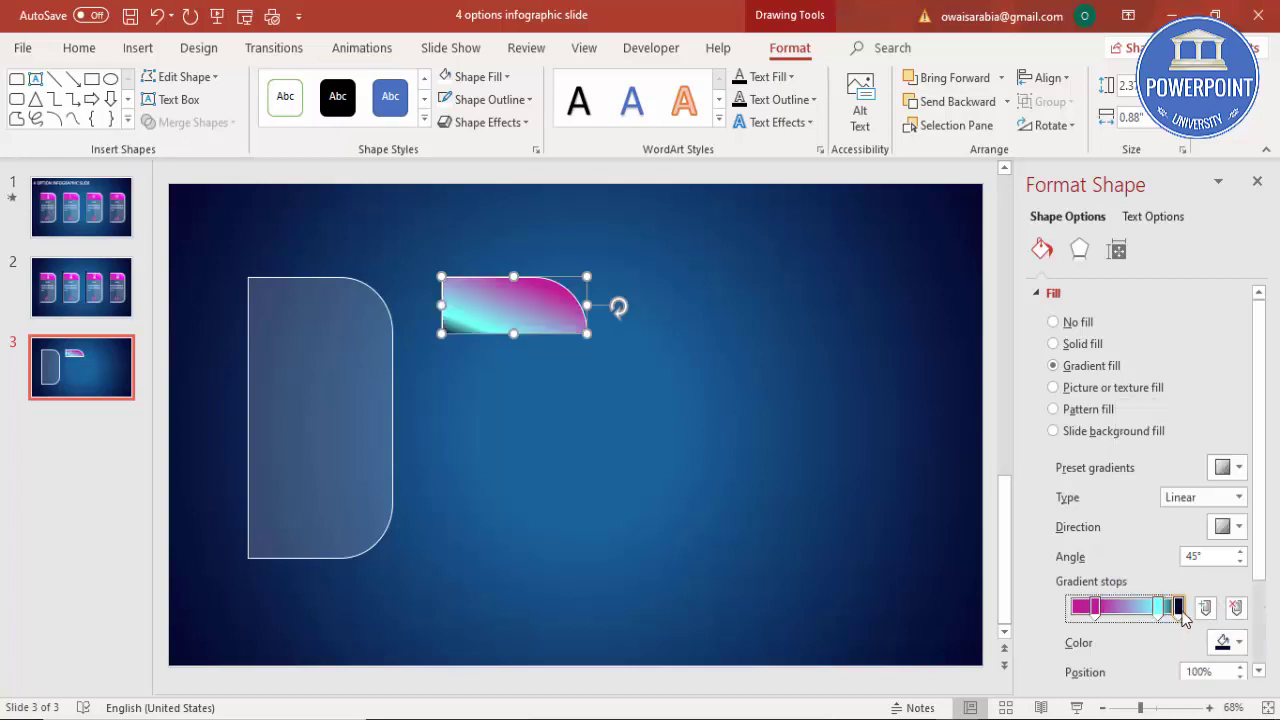
{"action": "left_click", "coordinate": [1235, 608]}
{"action": "mouse_move", "coordinate": [1104, 614]}
{"action": "left_mouse_down"}
{"action": "mouse_move", "coordinate": [1178, 612]}
{"action": "mouse_move", "coordinate": [1127, 615]}
{"action": "left_mouse_up"}
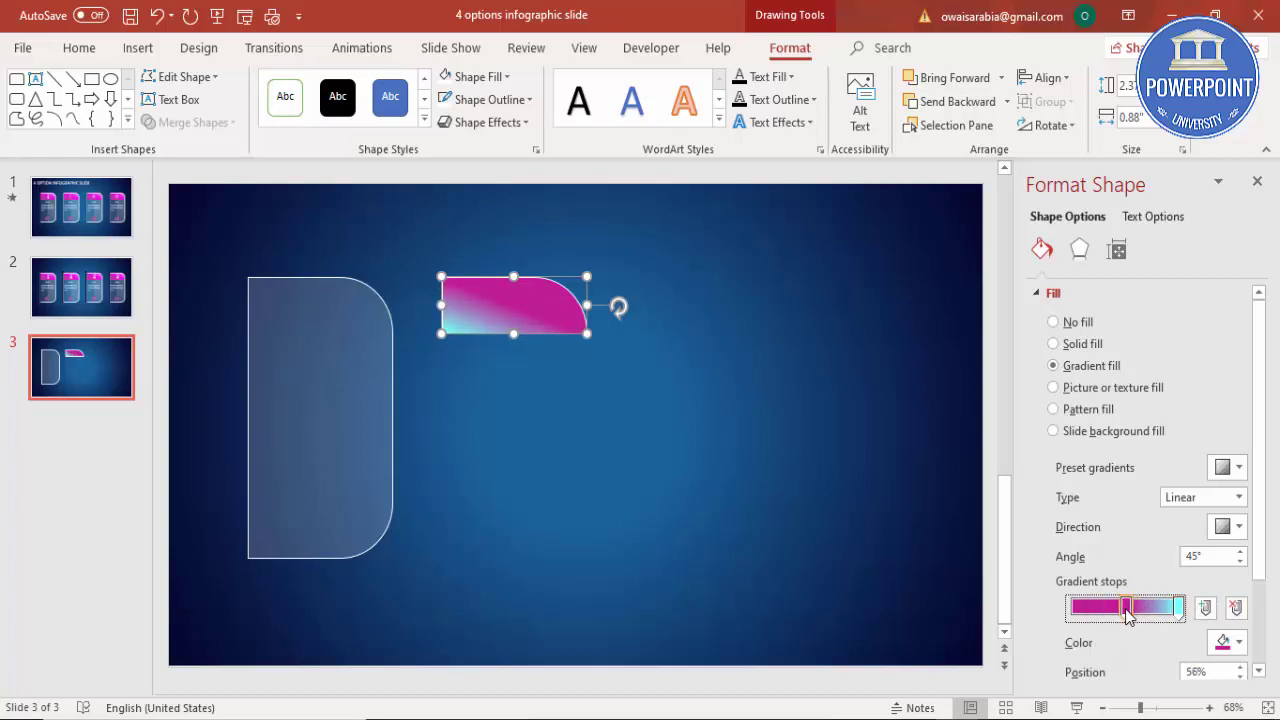
{"action": "left_click", "coordinate": [1179, 607]}
{"action": "left_click", "coordinate": [1238, 642]}
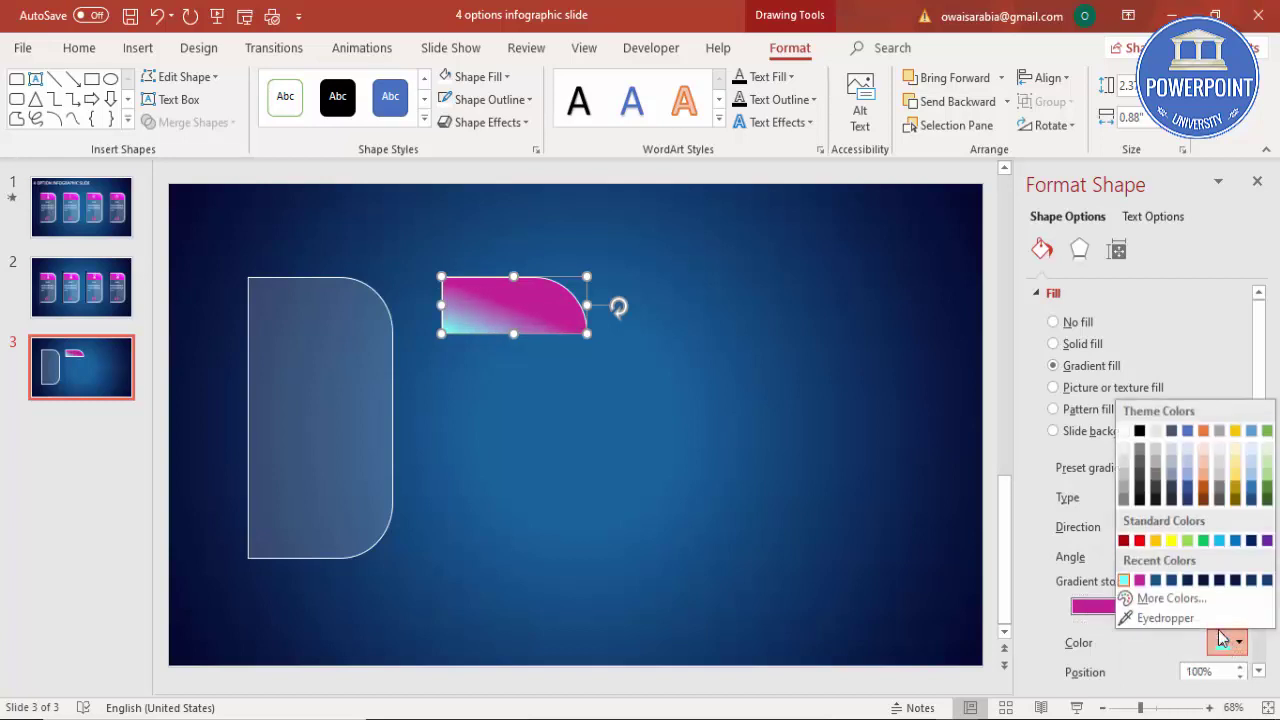
{"action": "left_click", "coordinate": [1157, 582]}
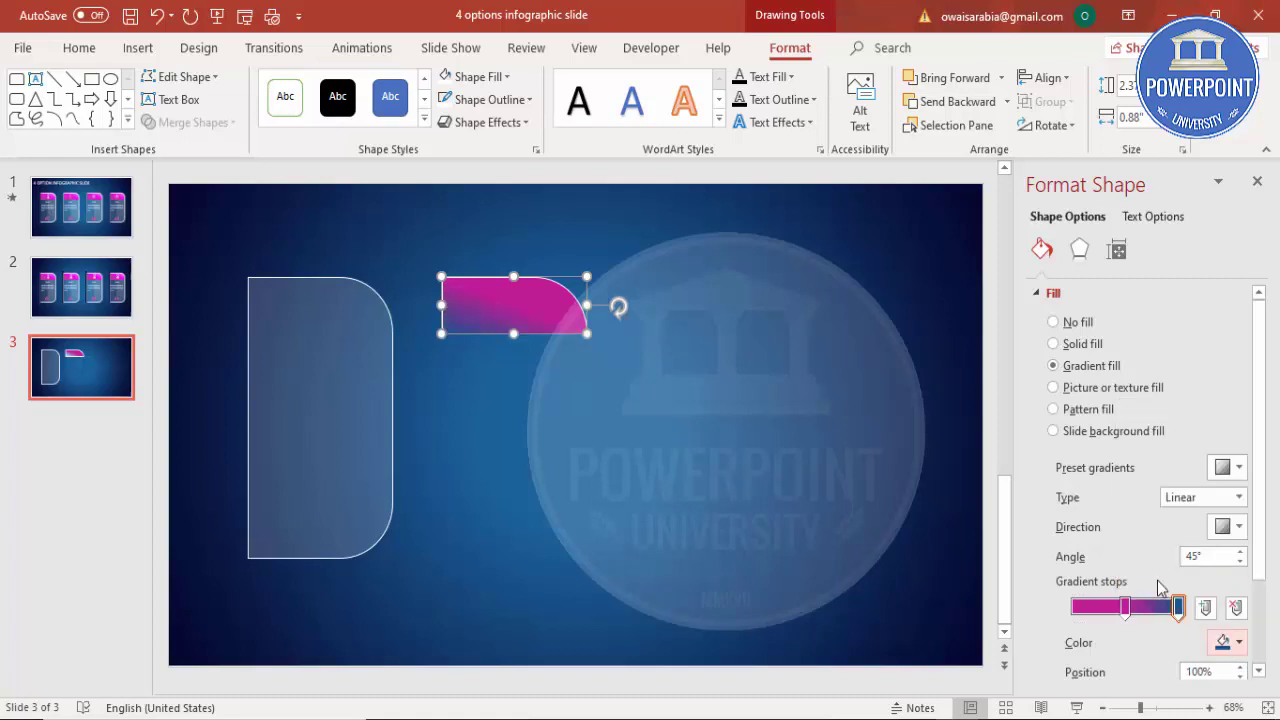
Remove the header's outline and place it atop the first glass card.
{"action": "left_click", "coordinate": [750, 456]}
{"action": "left_click", "coordinate": [533, 336]}
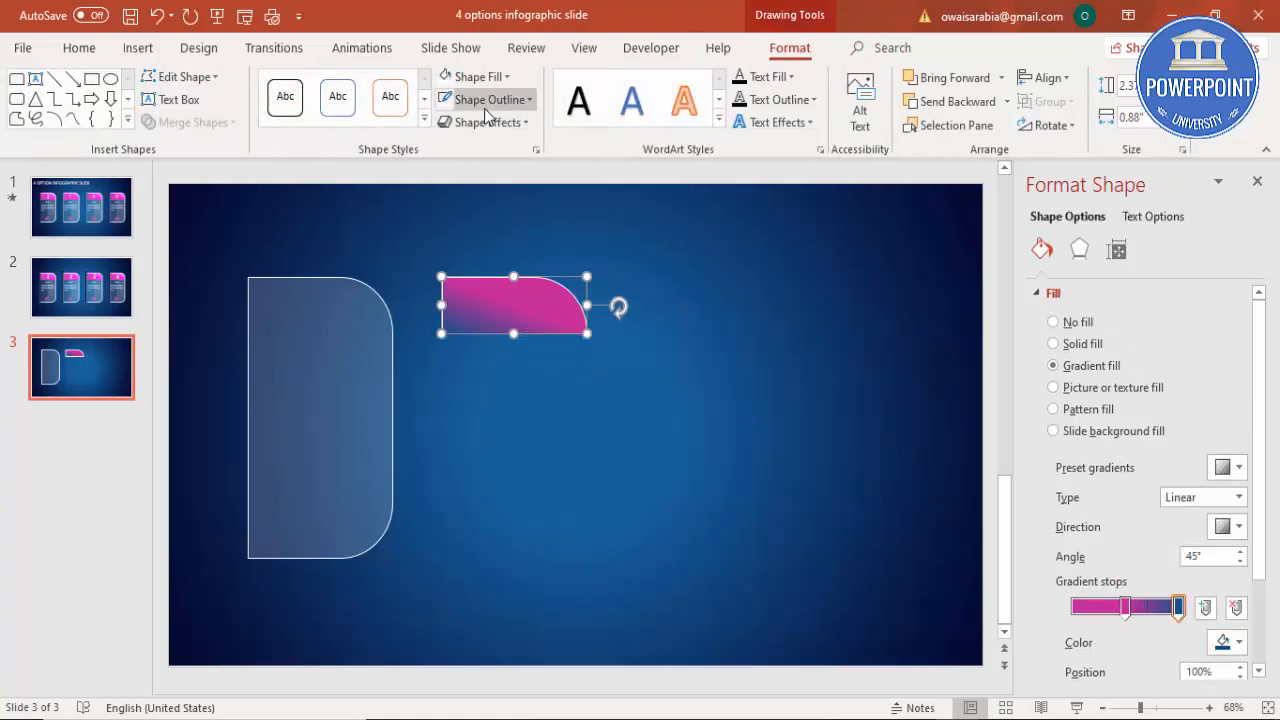
{"action": "left_click", "coordinate": [488, 99]}
{"action": "left_click", "coordinate": [497, 314]}
{"action": "left_click_drag", "start_coordinate": [514, 300], "coordinate": [332, 309]}
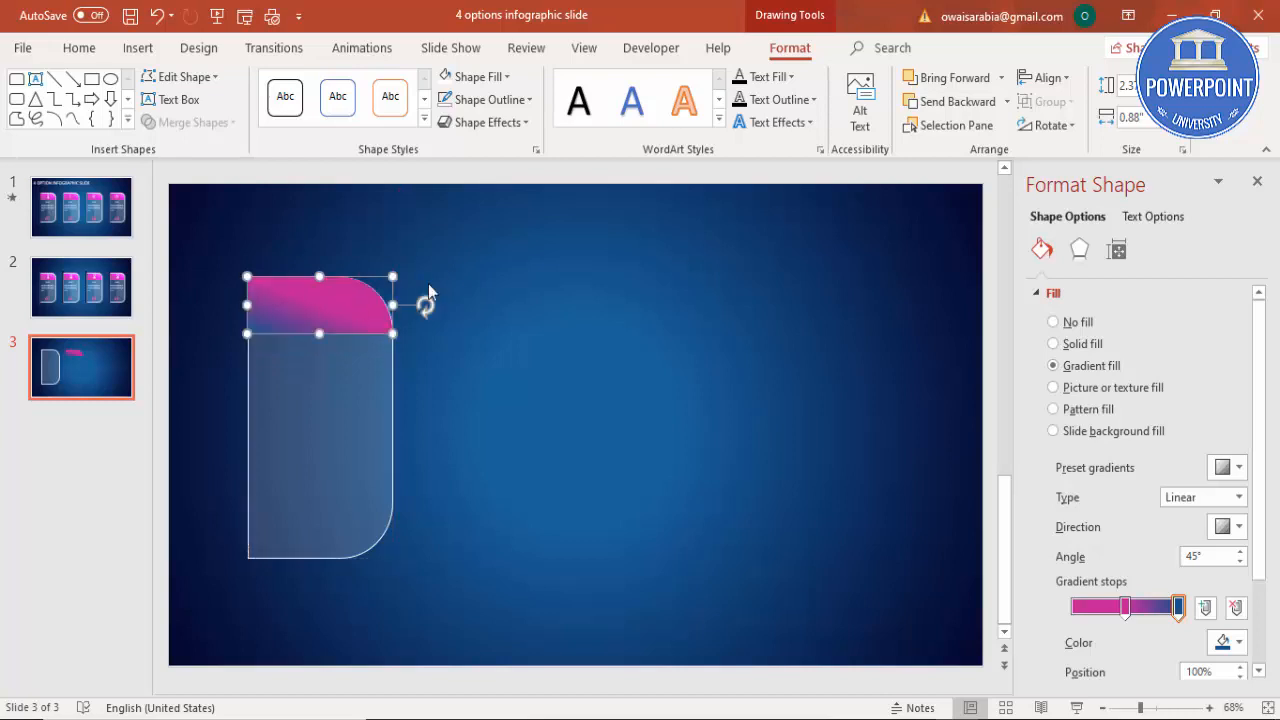
{"action": "left_click", "coordinate": [499, 270]}
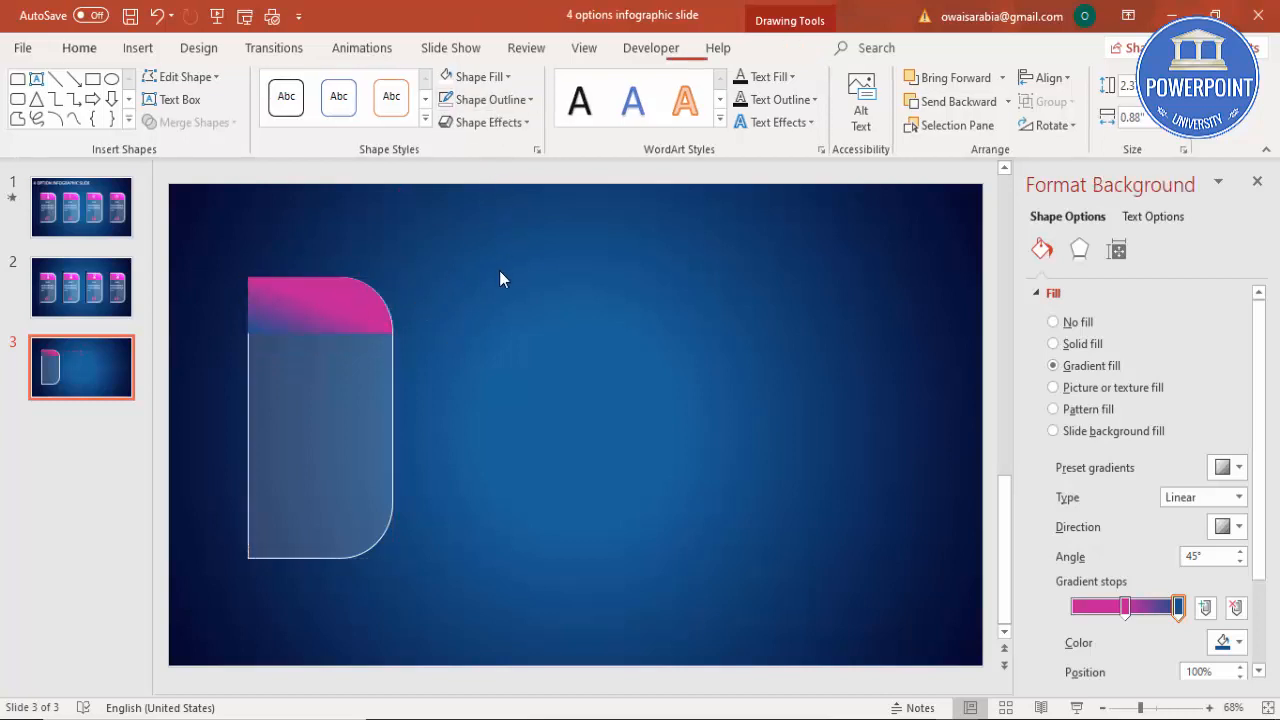
{"action": "left_click", "coordinate": [322, 334]}
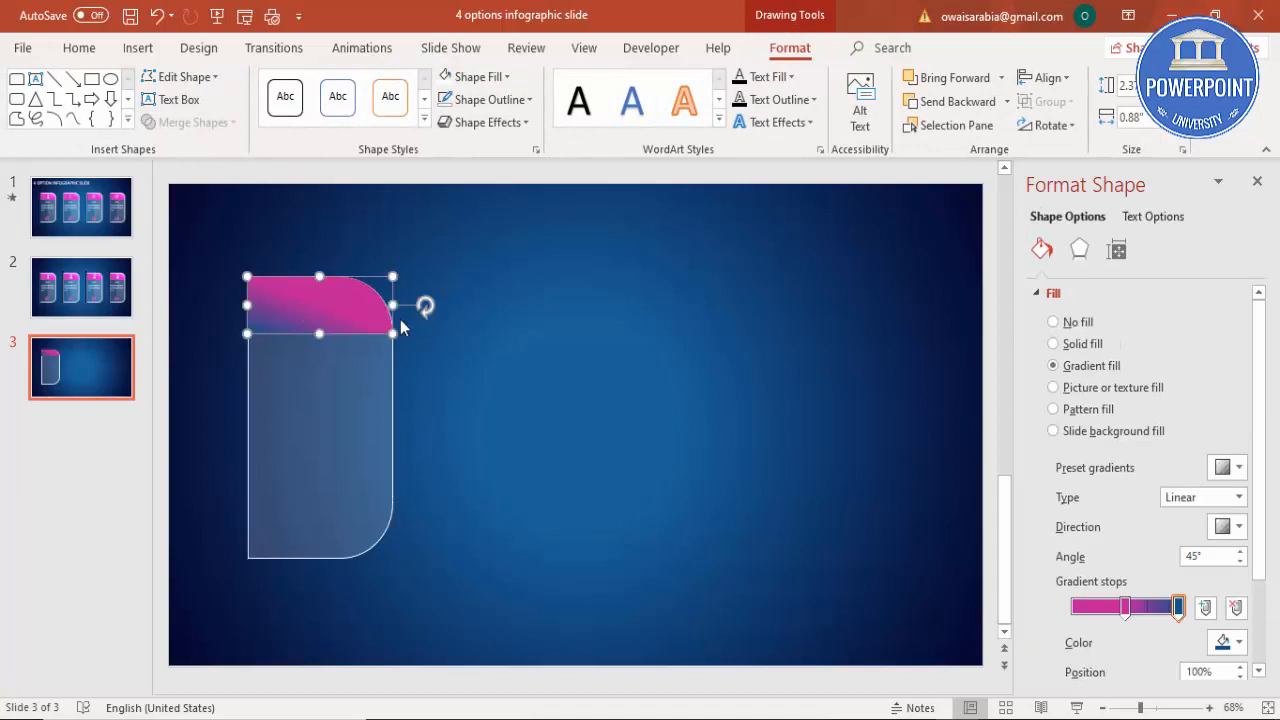
{"action": "left_click", "coordinate": [460, 407]}
Duplicate the card twice to the right with no outline on the copies.
{"action": "left_click", "coordinate": [363, 413]}
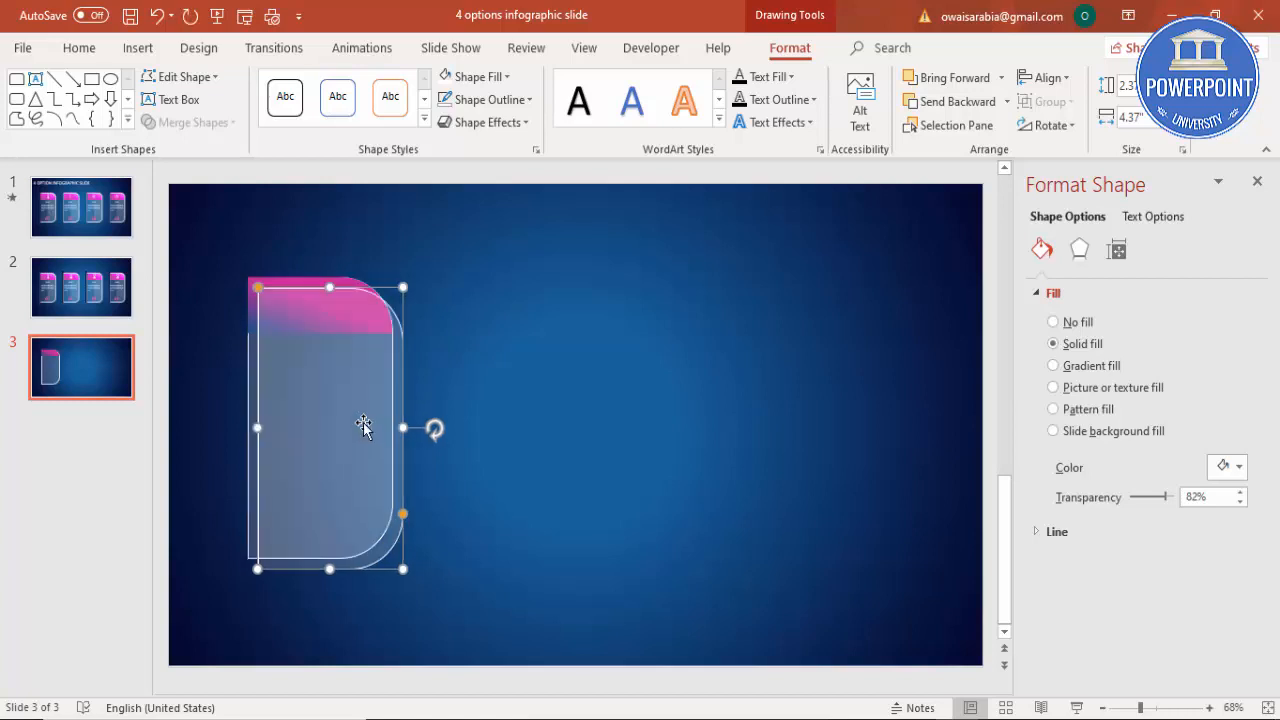
{"action": "left_click_drag", "start_coordinate": [363, 413], "coordinate": [640, 440], "text": "ctrl"}
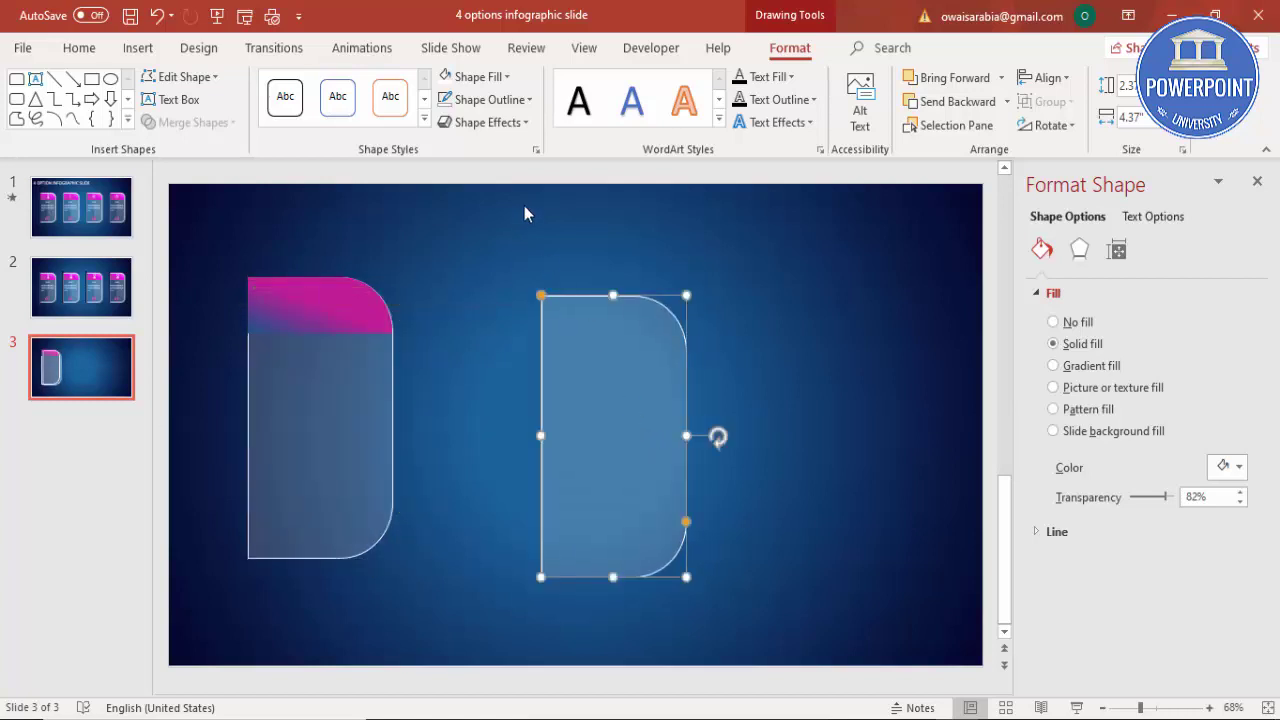
{"action": "left_click", "coordinate": [490, 99]}
{"action": "left_click", "coordinate": [499, 316]}
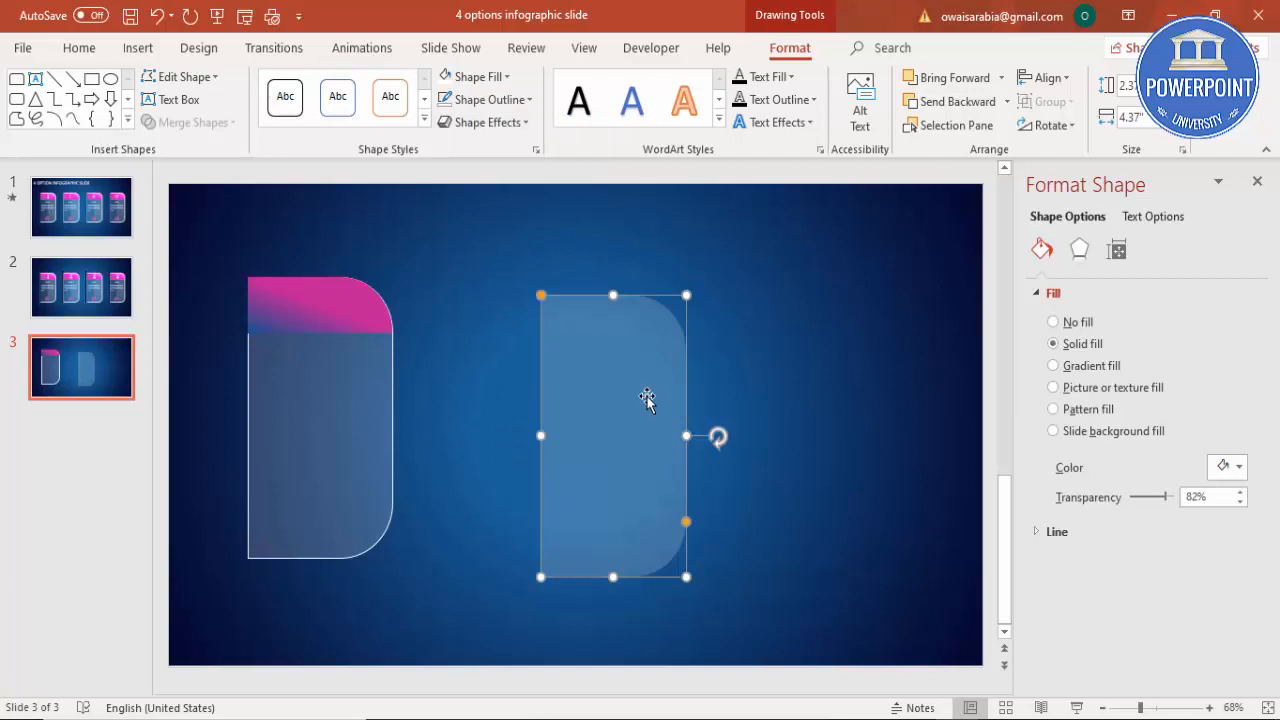
{"action": "left_click_drag", "start_coordinate": [637, 402], "coordinate": [583, 383]}
{"action": "key", "text": "ctrl+d"}
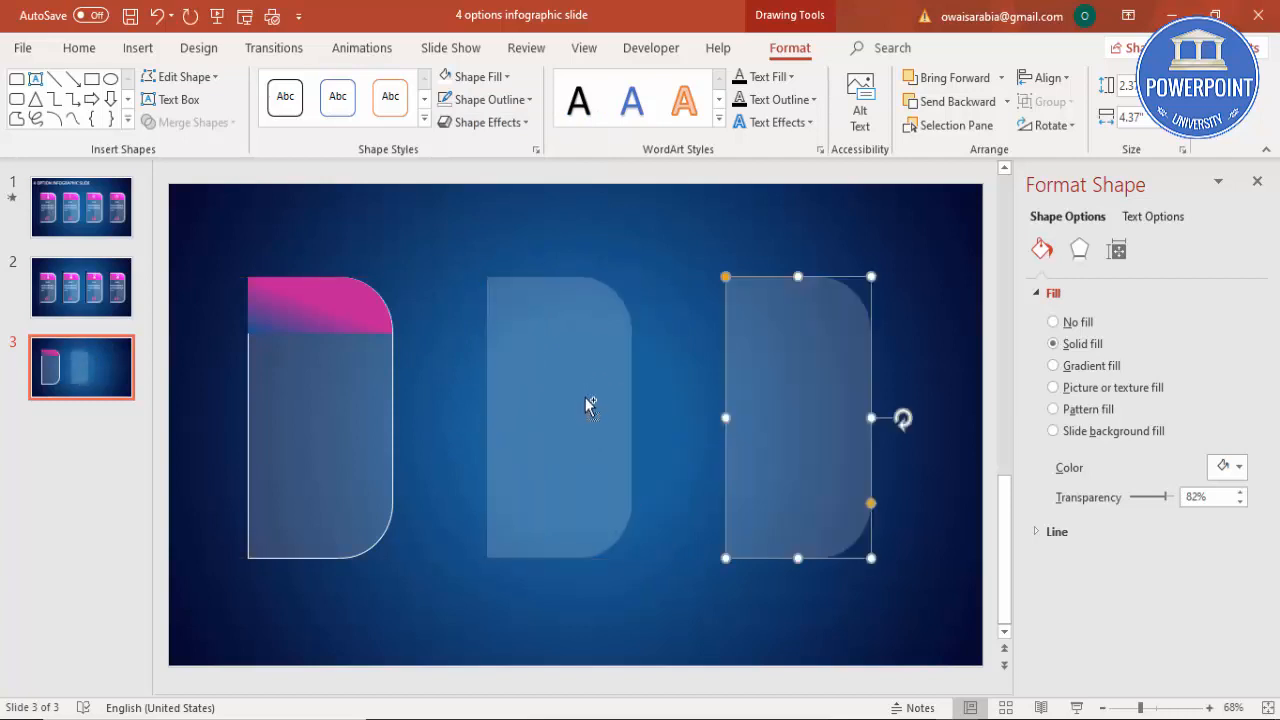
{"action": "left_click", "coordinate": [670, 327]}
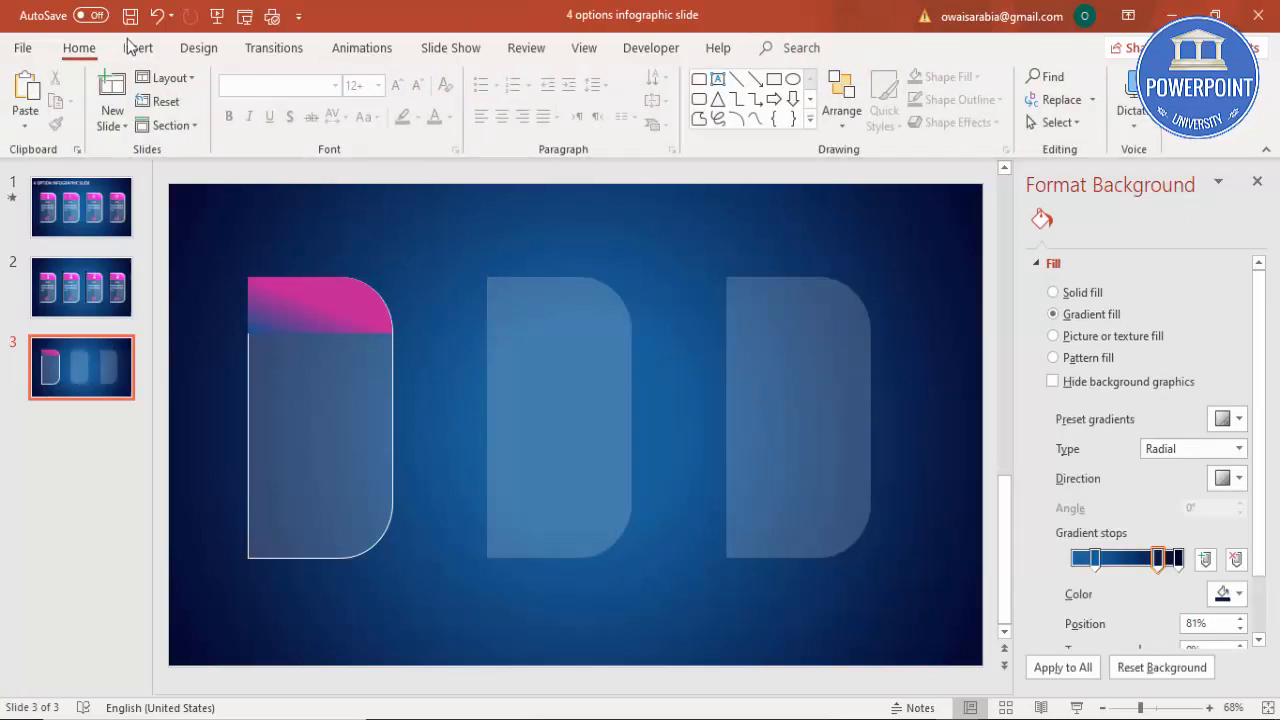
Draw an oval overlapping the middle card.
{"action": "left_click", "coordinate": [137, 48]}
{"action": "left_click", "coordinate": [298, 105]}
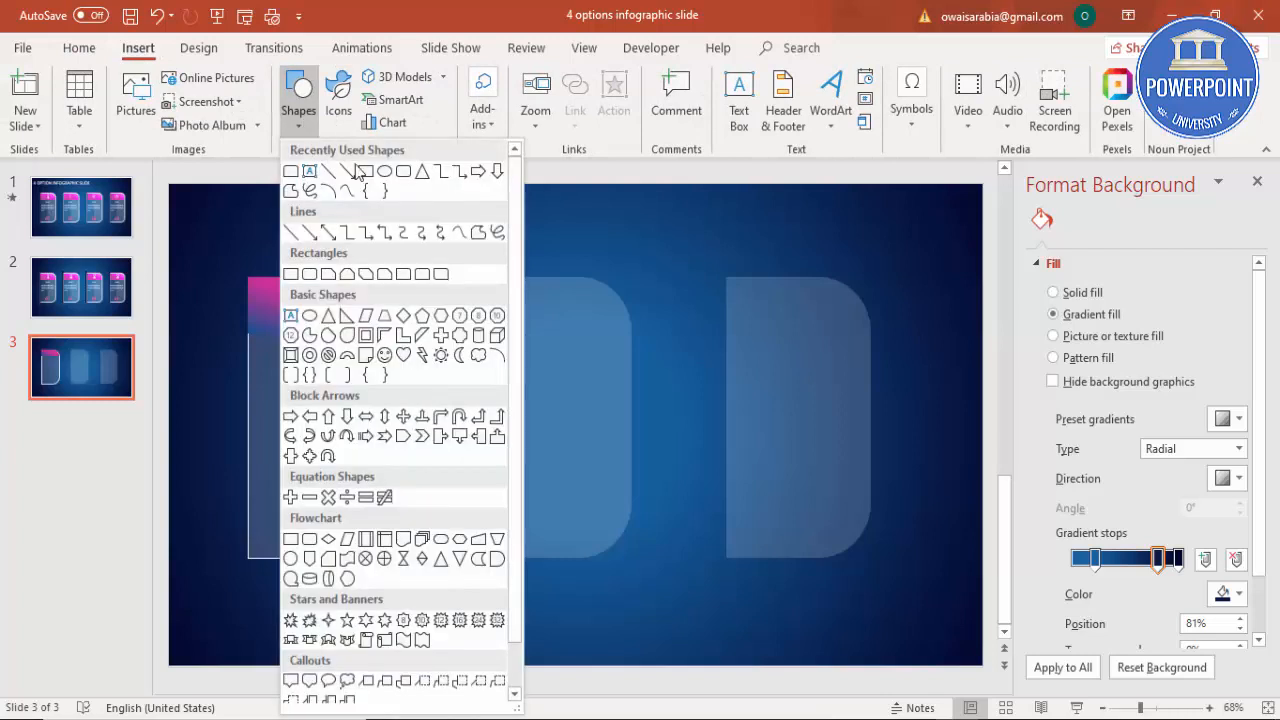
{"action": "left_click", "coordinate": [310, 317]}
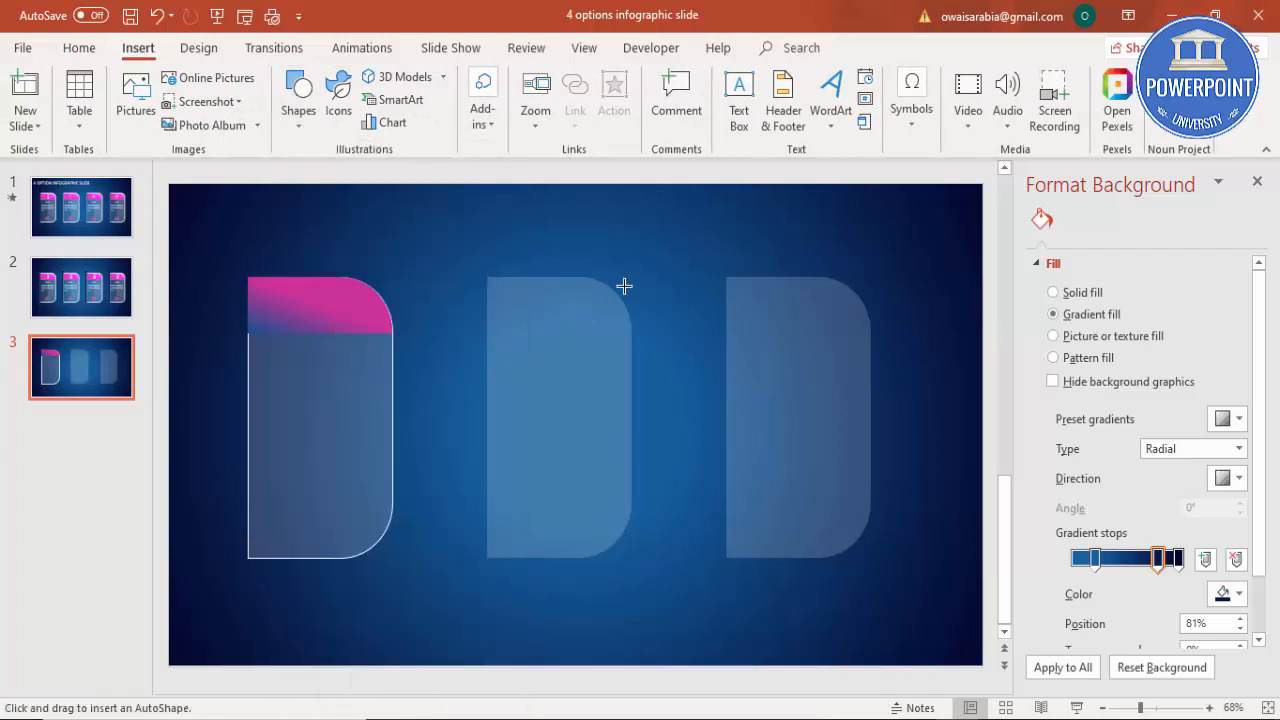
{"action": "left_click_drag", "start_coordinate": [591, 269], "coordinate": [834, 629]}
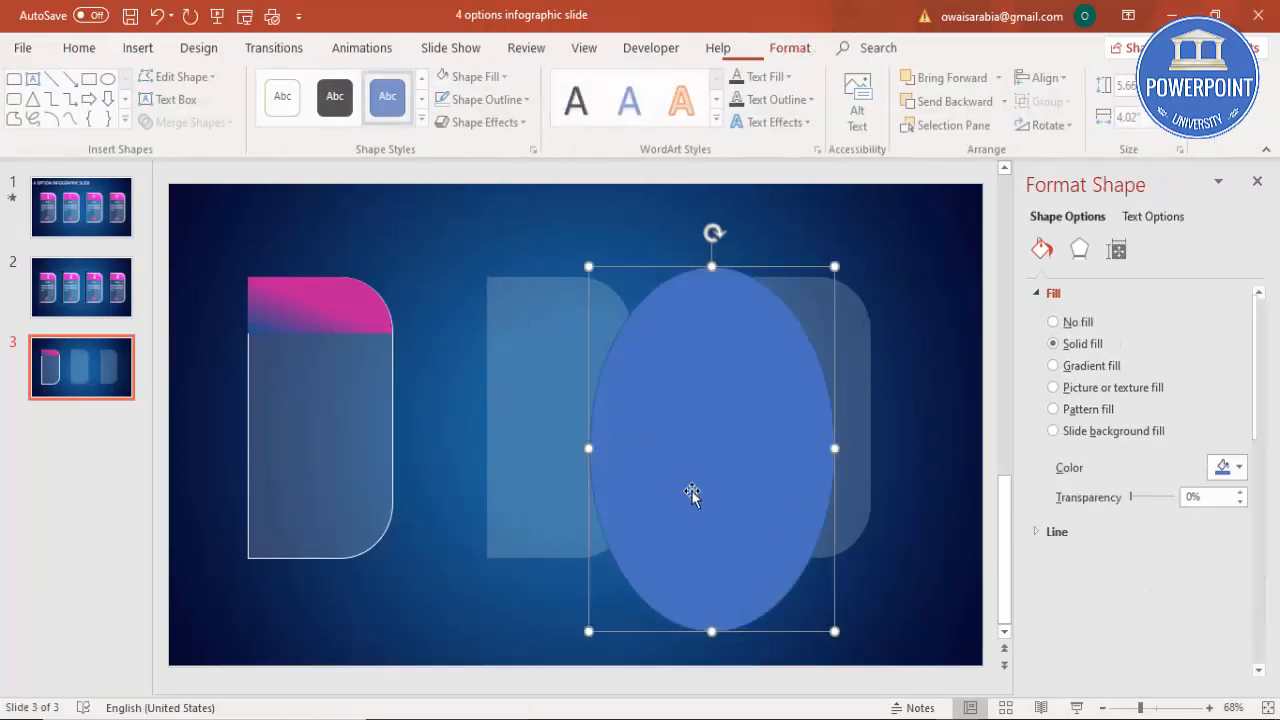
{"action": "left_click_drag", "start_coordinate": [691, 491], "coordinate": [648, 482]}
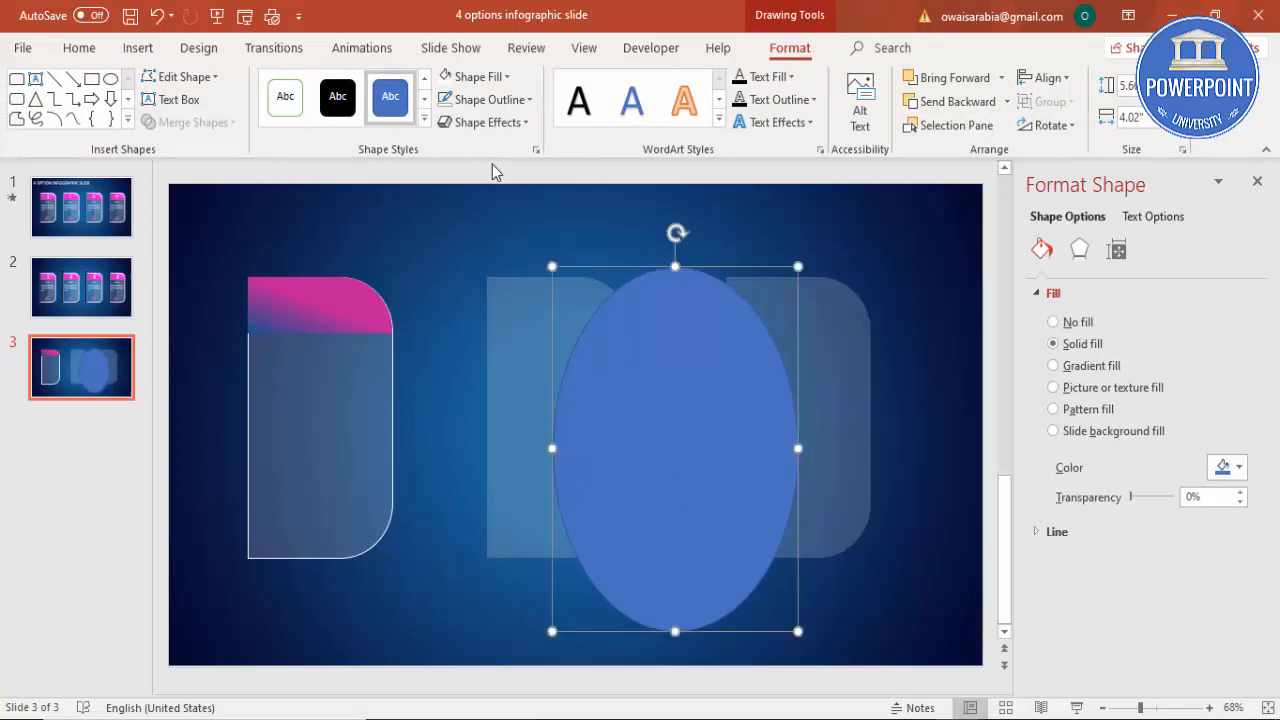
Intersect the oval with the card into a lens shape with no outline.
{"action": "left_click", "coordinate": [549, 347], "text": "shift"}
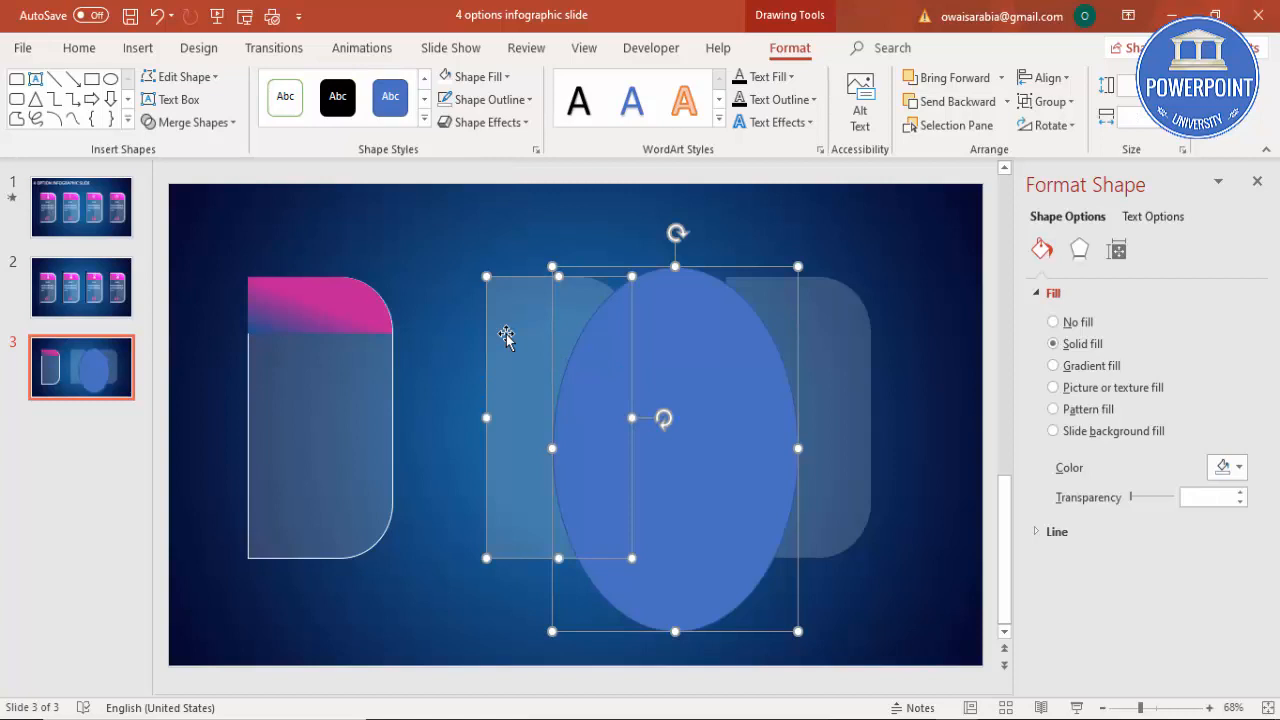
{"action": "left_click", "coordinate": [185, 124]}
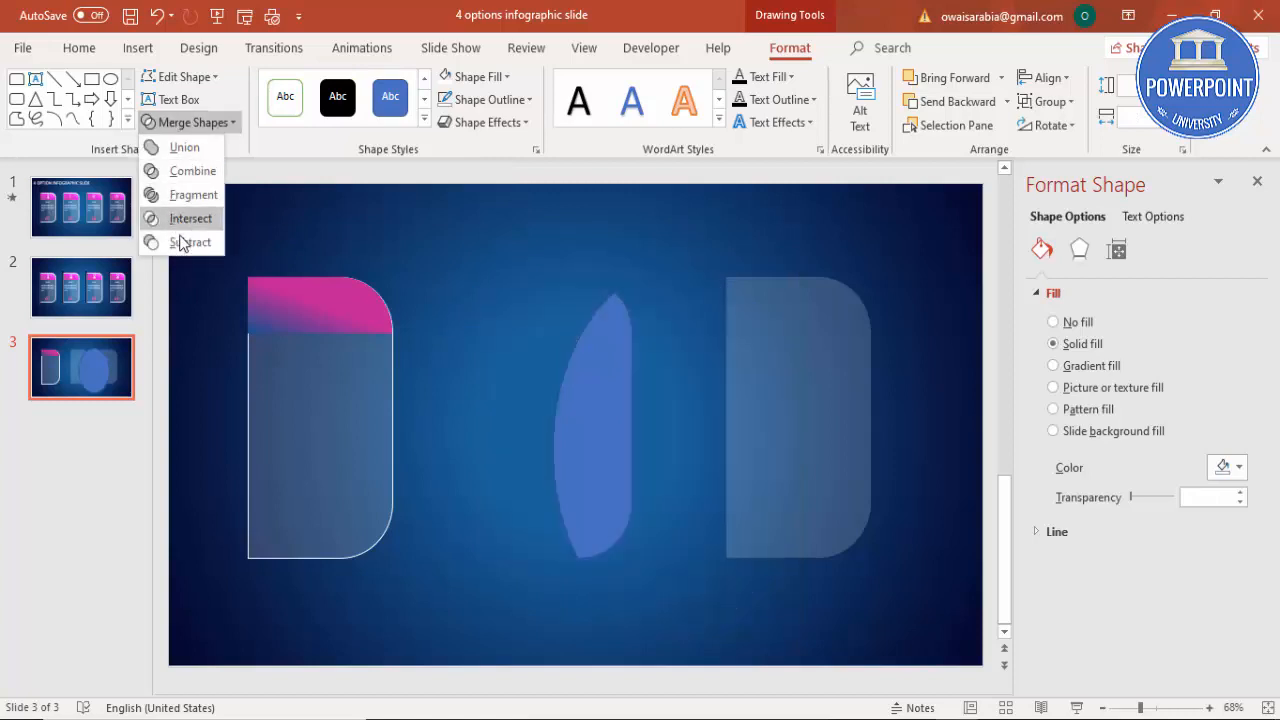
{"action": "left_click", "coordinate": [183, 227]}
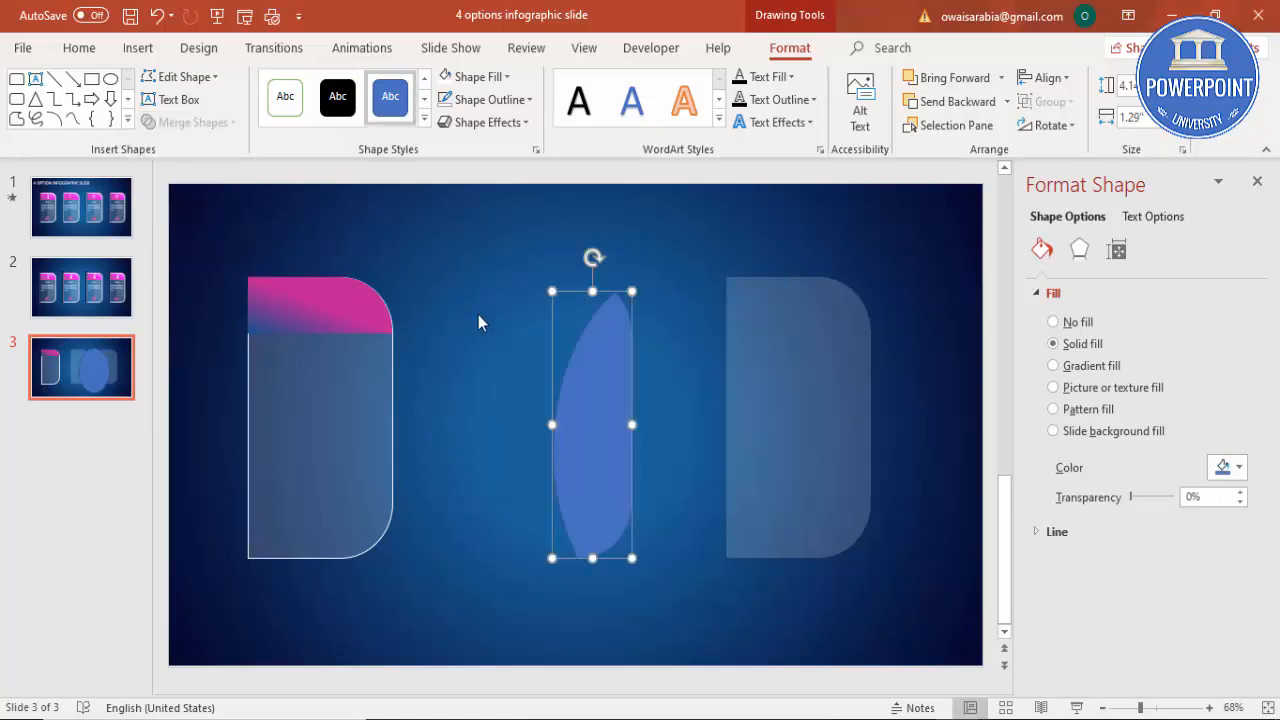
{"action": "left_click", "coordinate": [485, 99]}
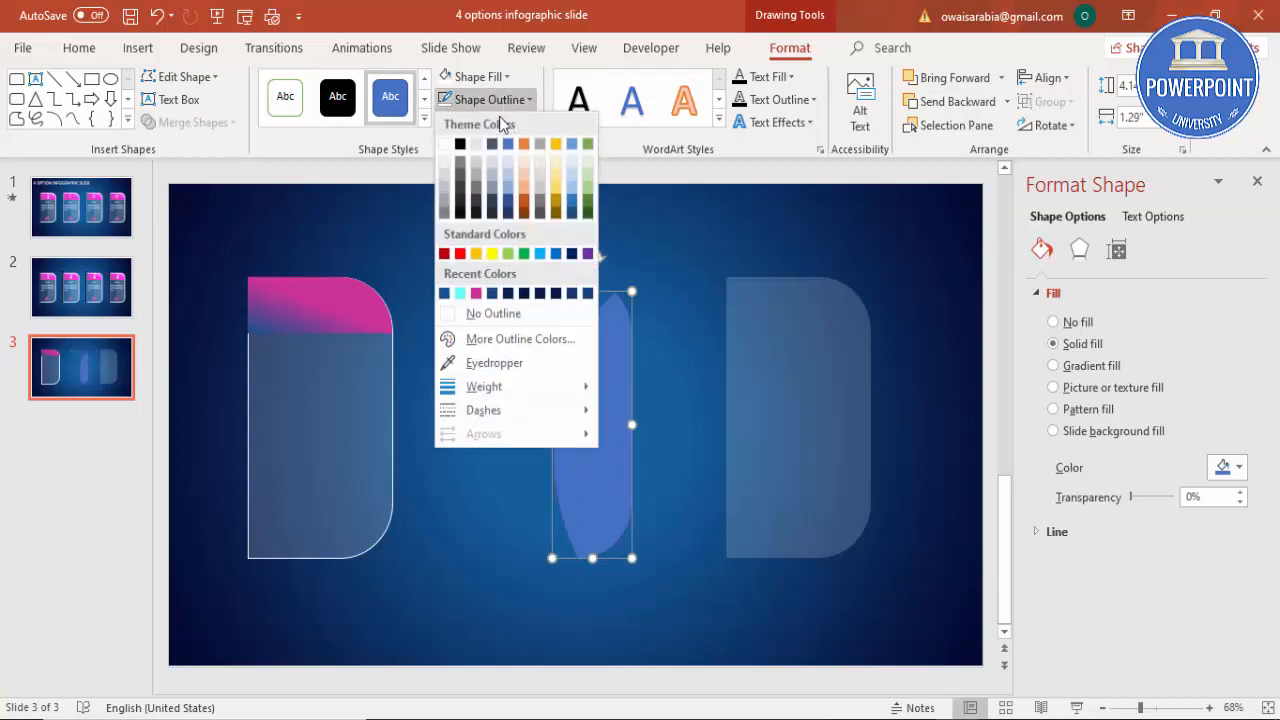
{"action": "left_click", "coordinate": [502, 319]}
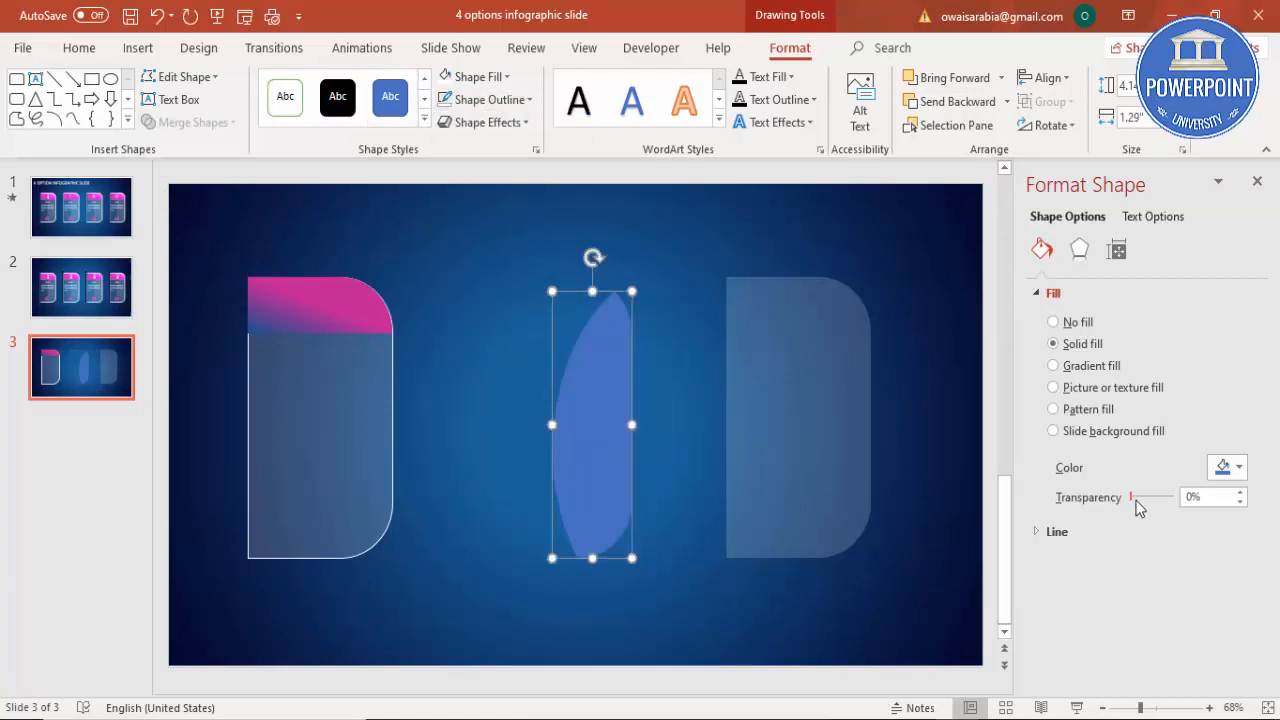
Fill the lens shape white at 85% transparency.
{"action": "left_click", "coordinate": [1238, 467]}
{"action": "left_click", "coordinate": [1134, 513]}
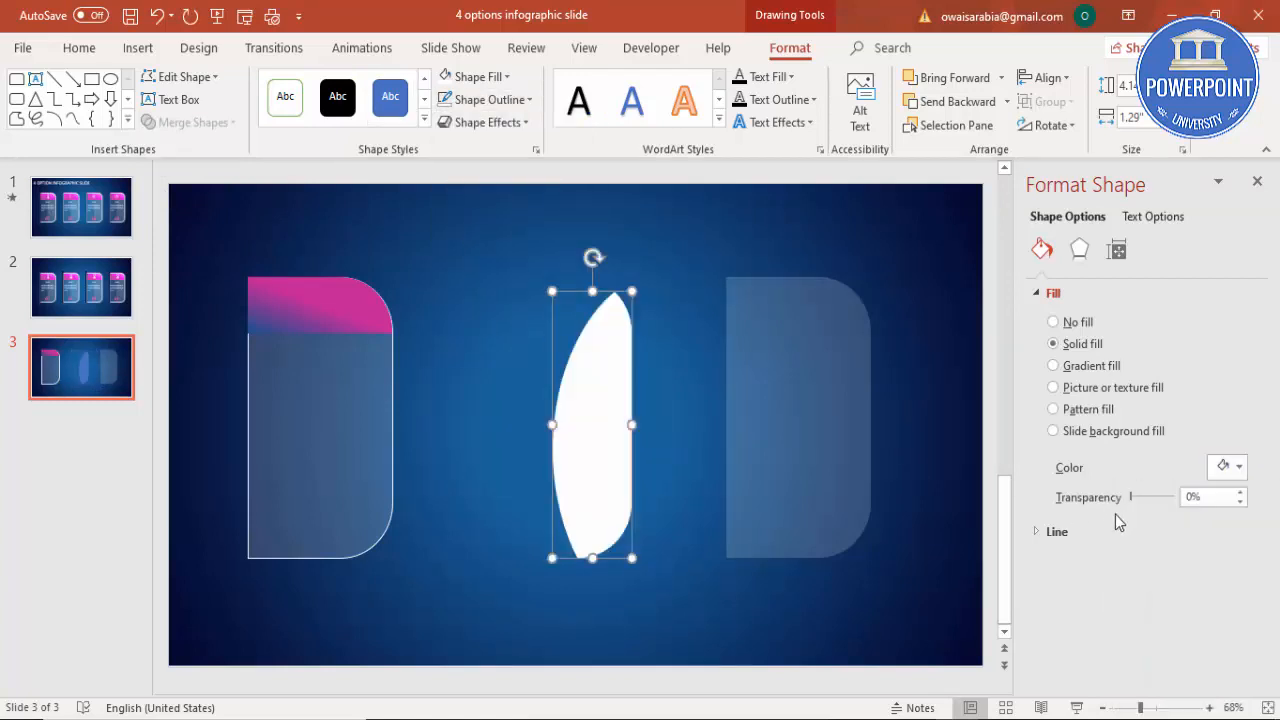
{"action": "left_click_drag", "start_coordinate": [1133, 497], "coordinate": [1168, 497]}
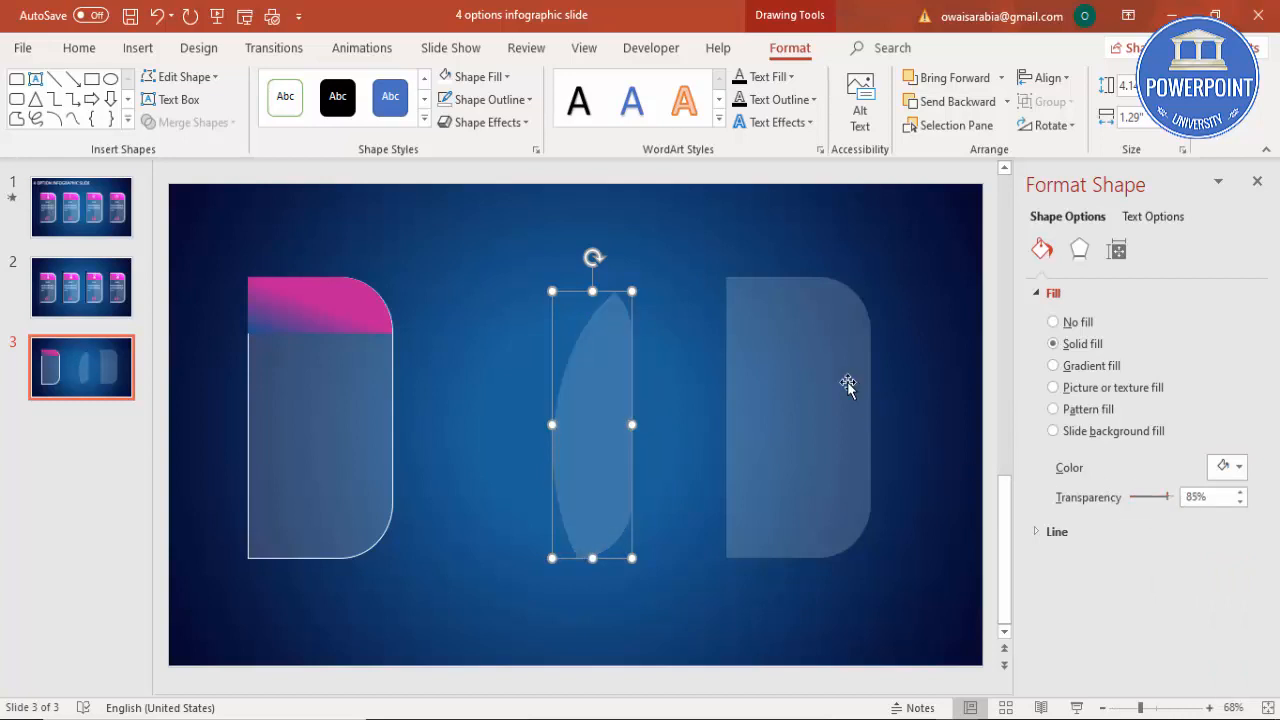
Draw a tilted oval positioned over the right card.
{"action": "left_click", "coordinate": [138, 47]}
{"action": "left_click", "coordinate": [298, 95]}
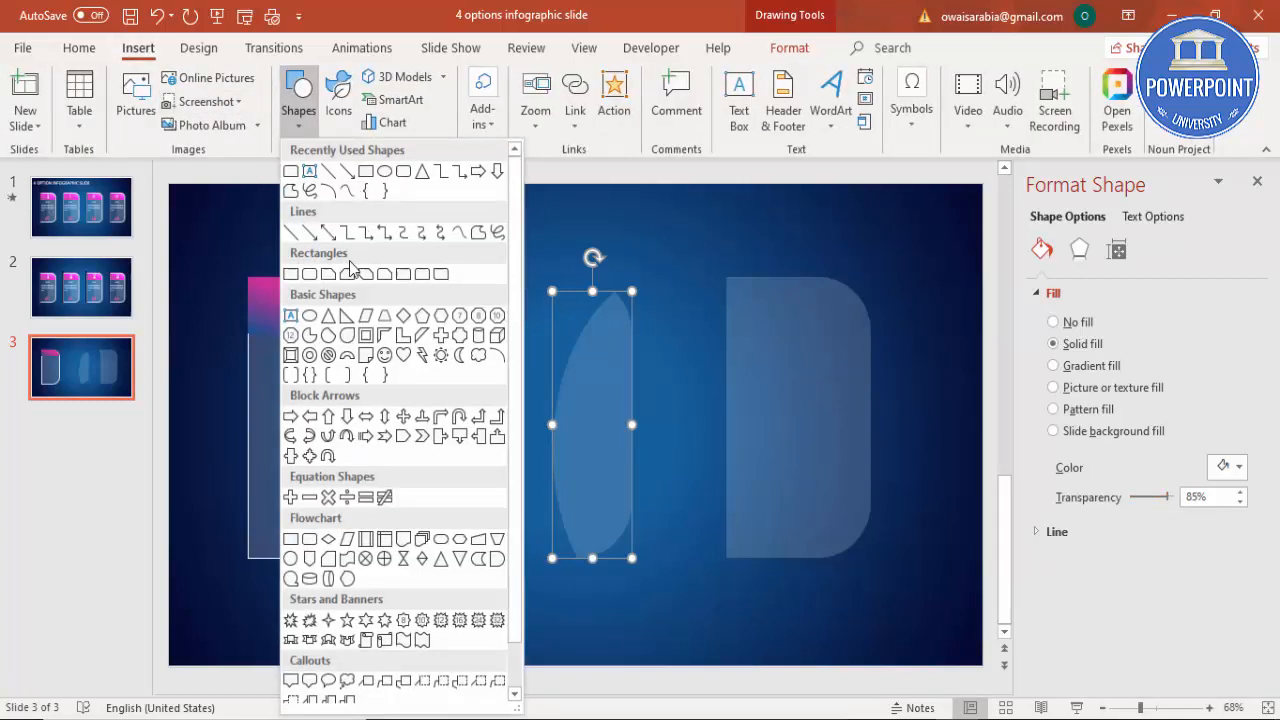
{"action": "left_click", "coordinate": [328, 332]}
{"action": "mouse_move", "coordinate": [913, 366]}
{"action": "left_mouse_down"}
{"action": "mouse_move", "coordinate": [829, 609]}
{"action": "mouse_move", "coordinate": [750, 675]}
{"action": "left_mouse_up"}
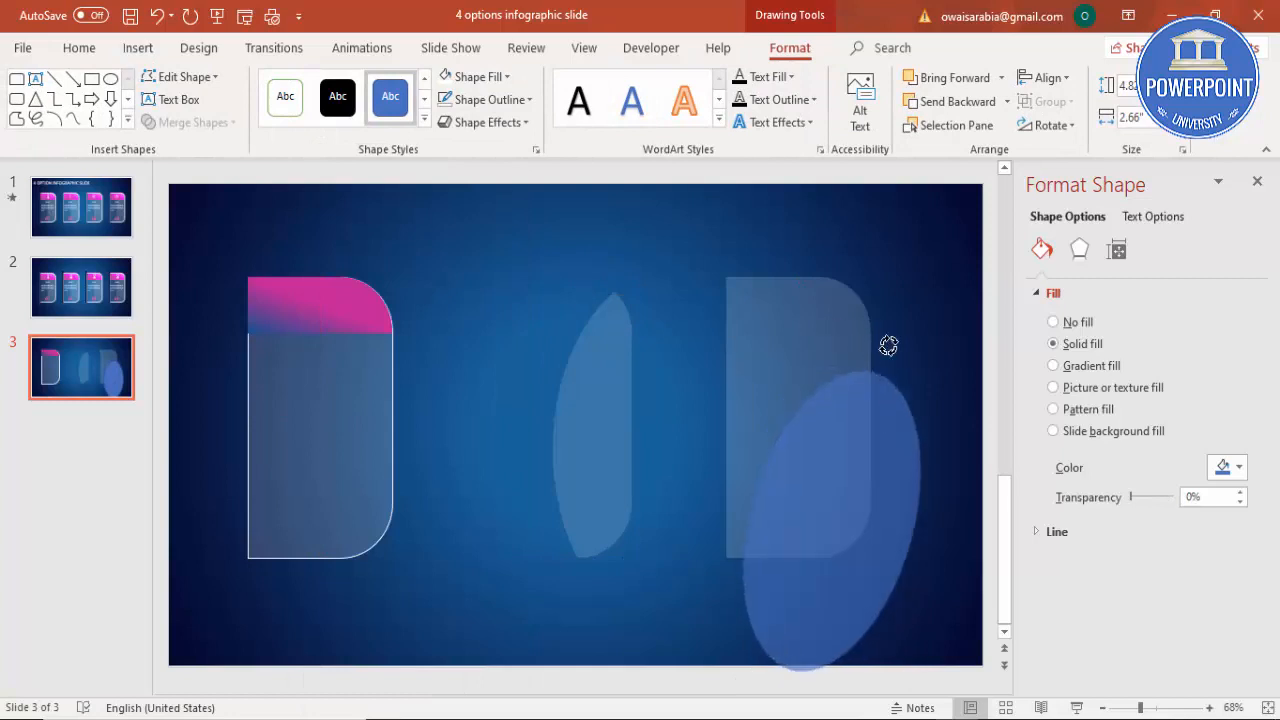
{"action": "left_click_drag", "start_coordinate": [833, 330], "coordinate": [886, 325]}
{"action": "mouse_move", "coordinate": [876, 382]}
{"action": "left_mouse_down"}
{"action": "mouse_move", "coordinate": [891, 383]}
{"action": "mouse_move", "coordinate": [871, 417]}
{"action": "left_mouse_up"}
{"action": "scroll", "coordinate": [822, 328], "scroll_direction": "down", "scroll_amount": 1}
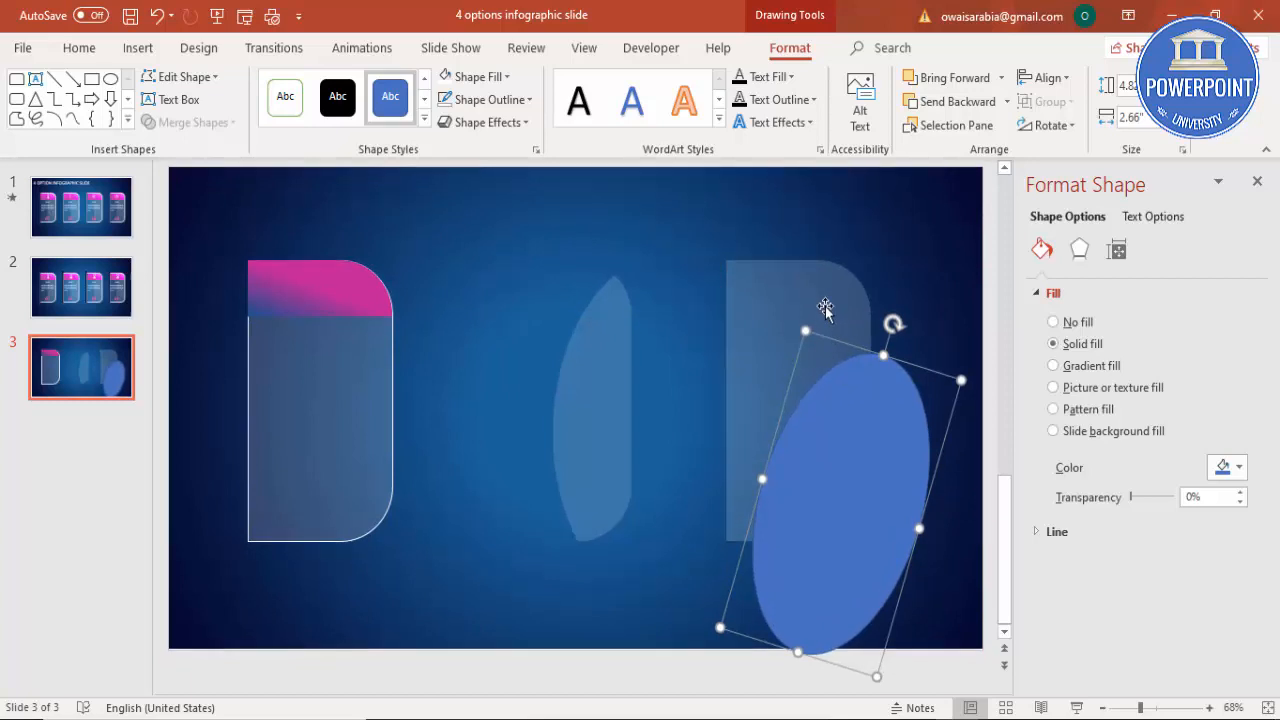
Intersect oval and right card into a blue curved shape, set its outline colour, and select the translucent middle curve.
{"action": "left_click", "coordinate": [825, 306], "text": "shift"}
{"action": "left_click", "coordinate": [192, 122]}
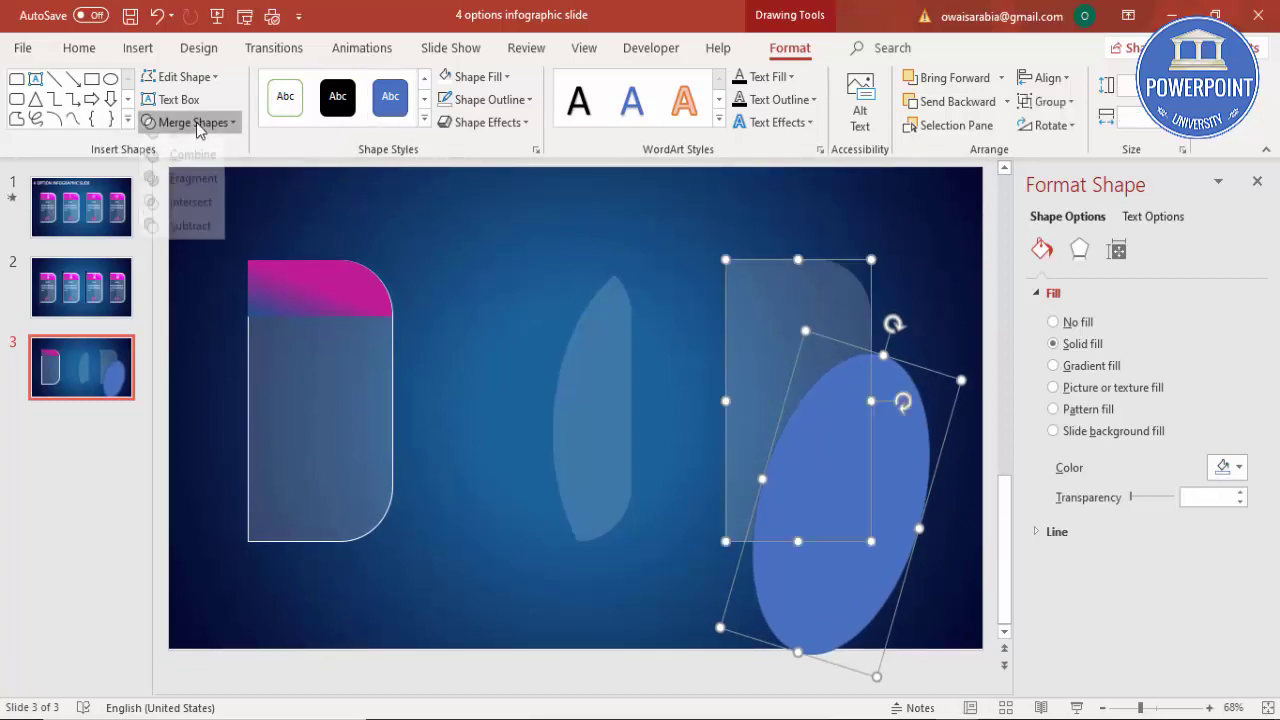
{"action": "left_click", "coordinate": [188, 220]}
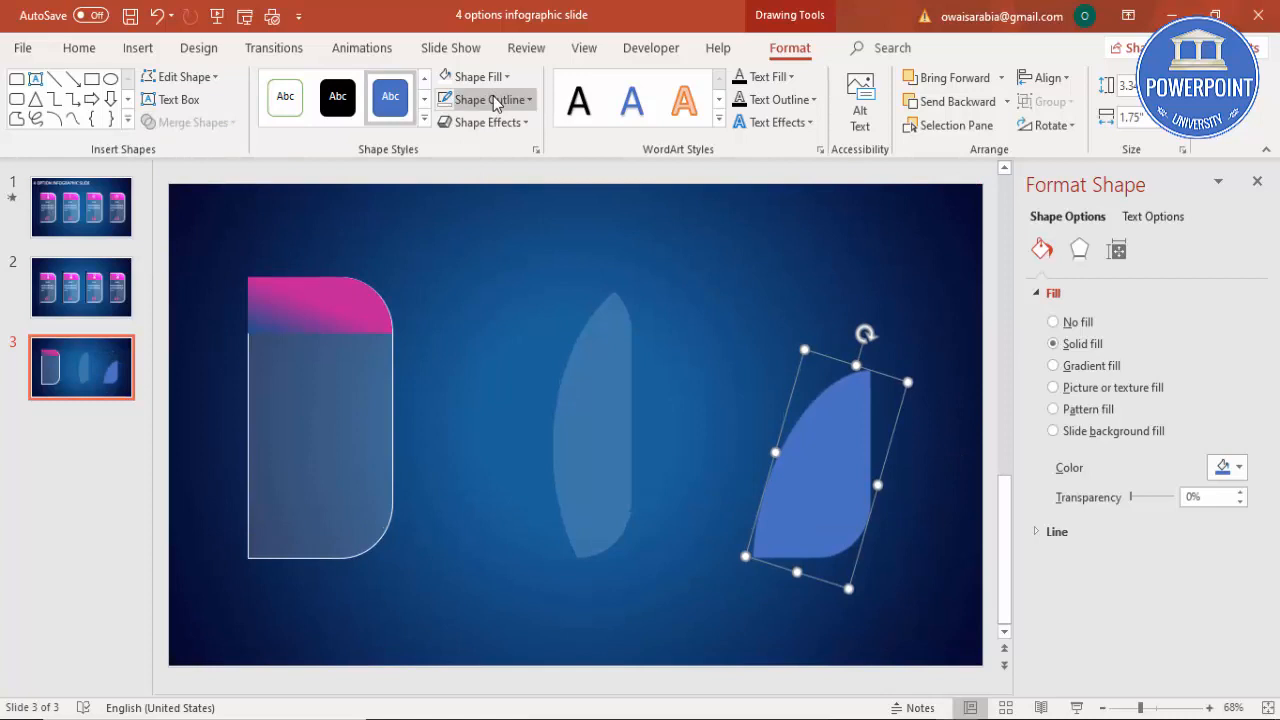
{"action": "left_click", "coordinate": [494, 105]}
{"action": "left_click", "coordinate": [505, 284]}
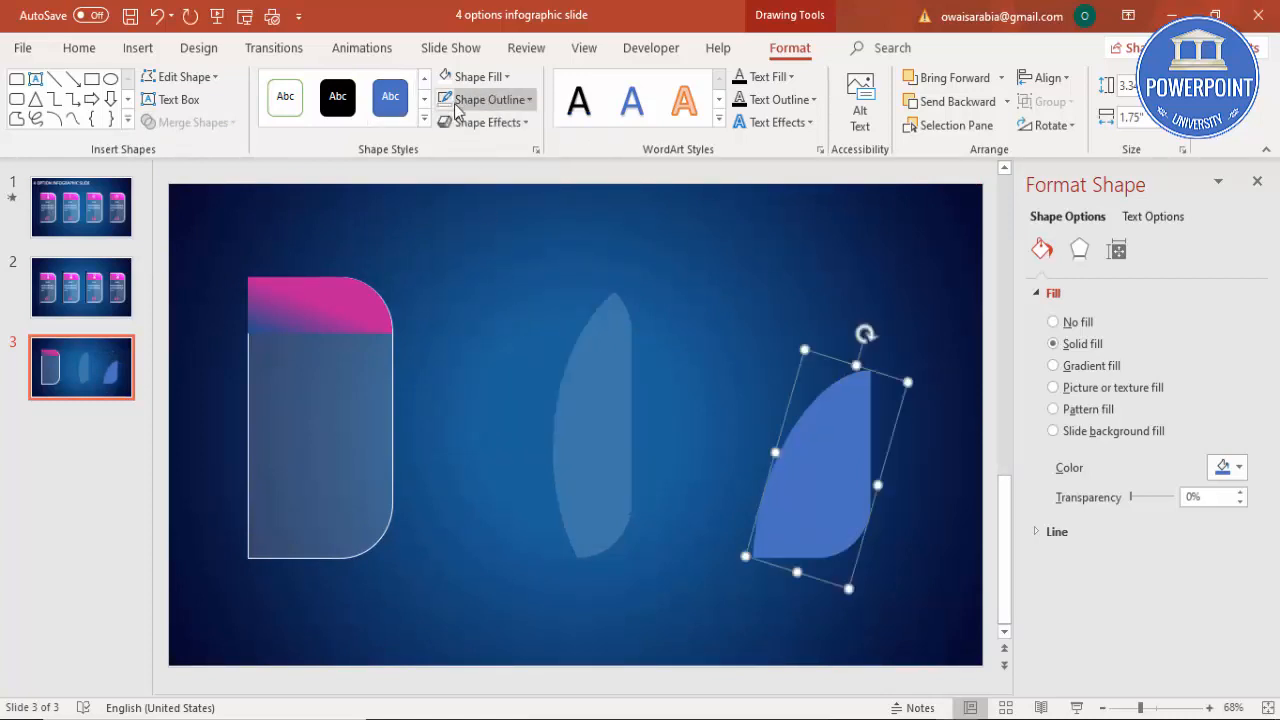
{"action": "left_click", "coordinate": [568, 411]}
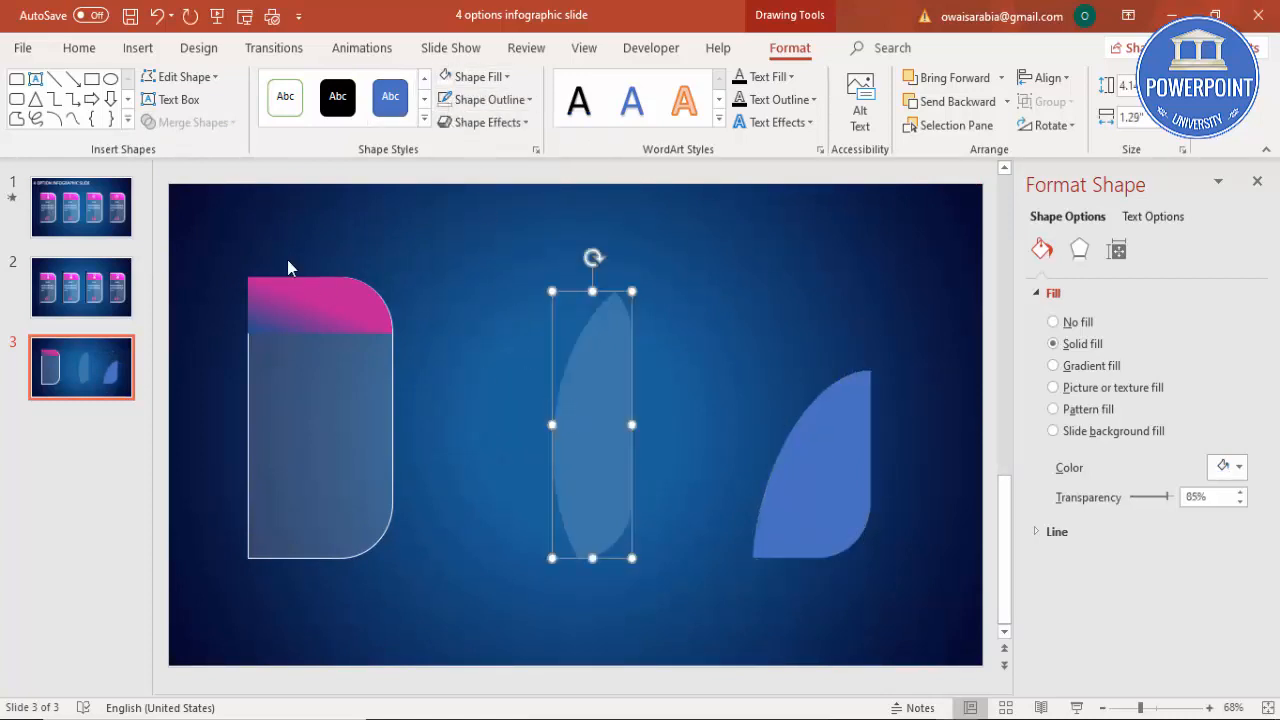
Format-paint the translucent curve's style onto the blue curved shape.
{"action": "left_click", "coordinate": [84, 55]}
{"action": "left_click", "coordinate": [55, 124]}
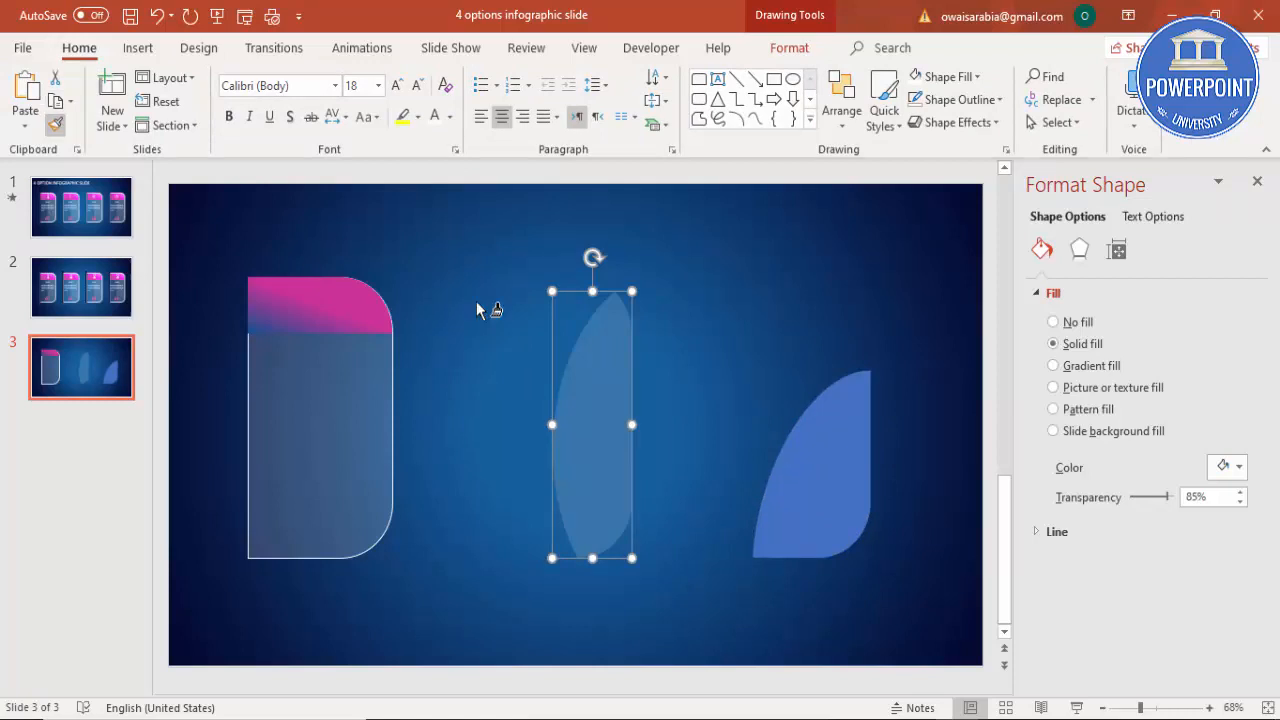
{"action": "left_click", "coordinate": [795, 472]}
Move both translucent curves onto the first card as glass highlights.
{"action": "left_click", "coordinate": [603, 428]}
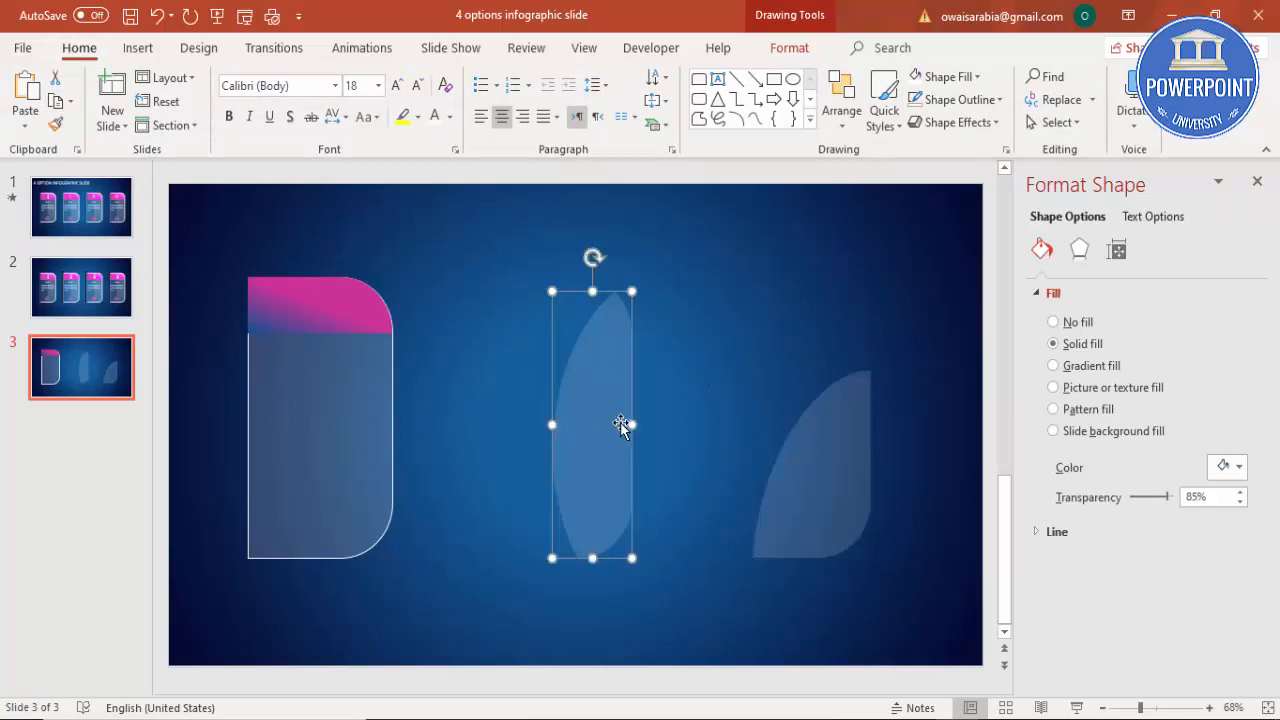
{"action": "left_click_drag", "start_coordinate": [620, 423], "coordinate": [376, 428]}
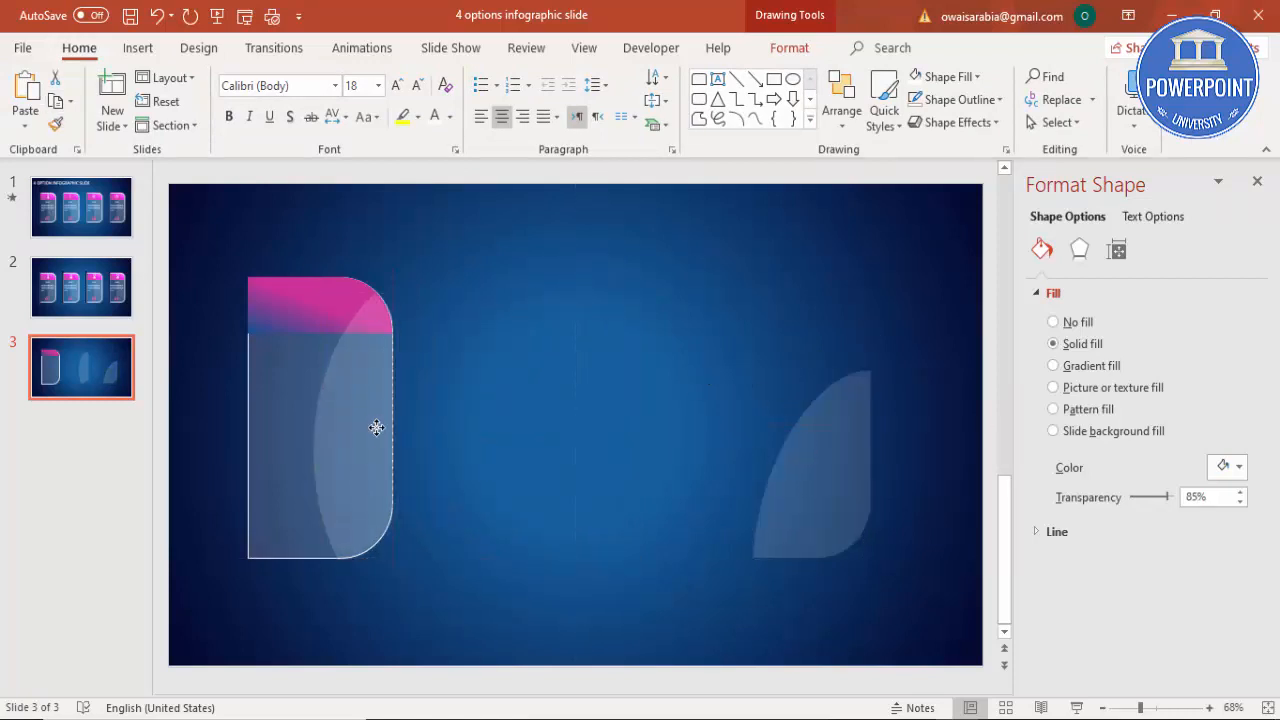
{"action": "mouse_move", "coordinate": [824, 482]}
{"action": "left_mouse_down"}
{"action": "mouse_move", "coordinate": [369, 473]}
{"action": "mouse_move", "coordinate": [360, 486]}
{"action": "left_mouse_up"}
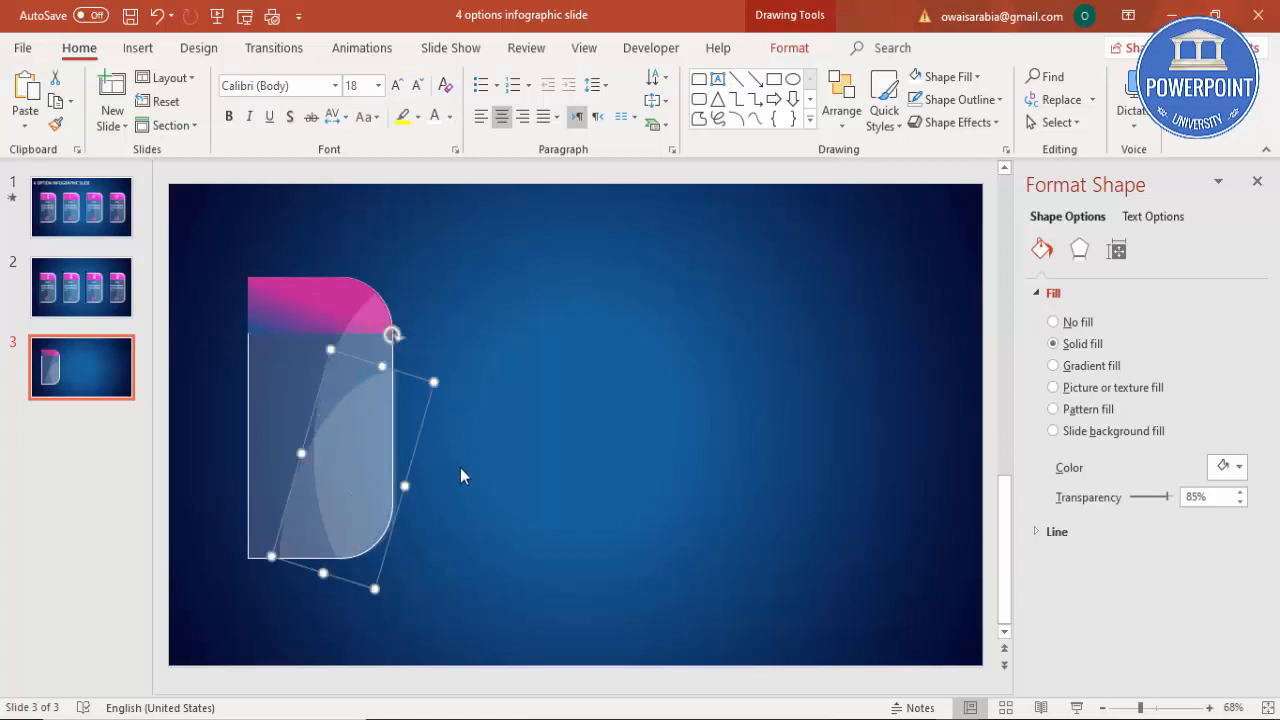
{"action": "key", "text": "Left"}
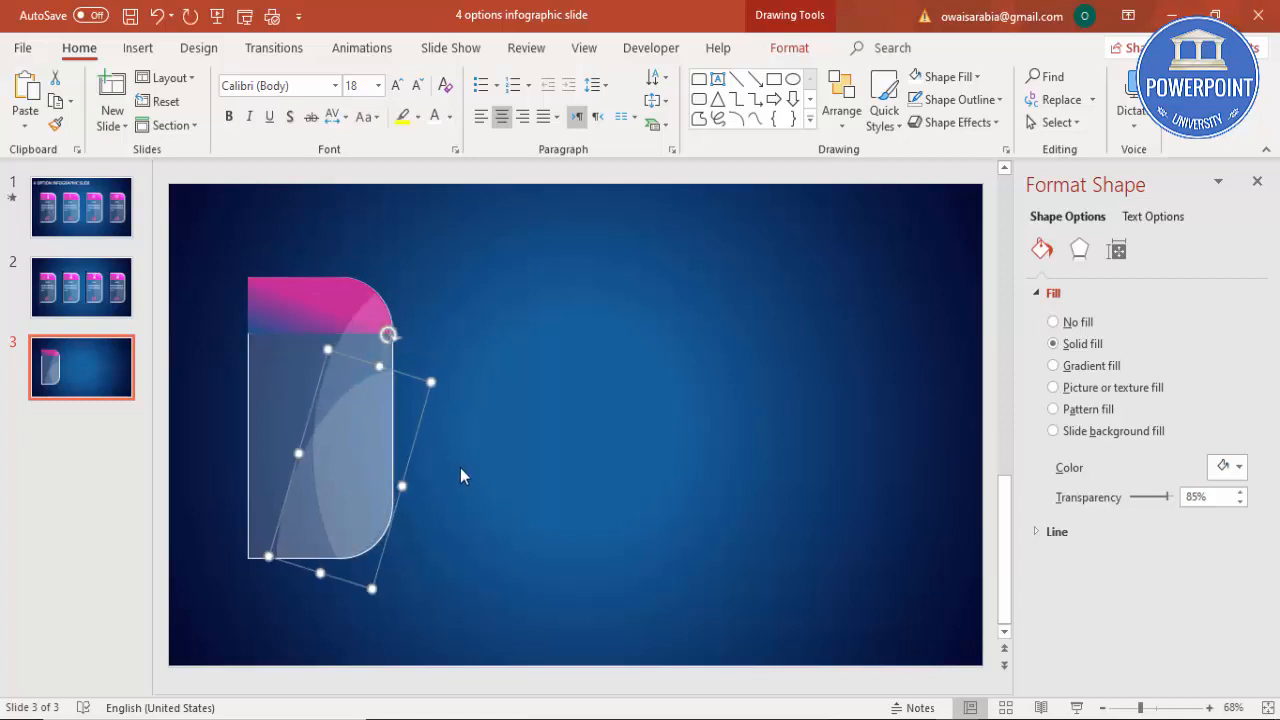
Raise the tilted curve's transparency to about 97%.
{"action": "left_click", "coordinate": [475, 410]}
{"action": "left_click", "coordinate": [393, 422]}
{"action": "left_click", "coordinate": [1239, 493]}
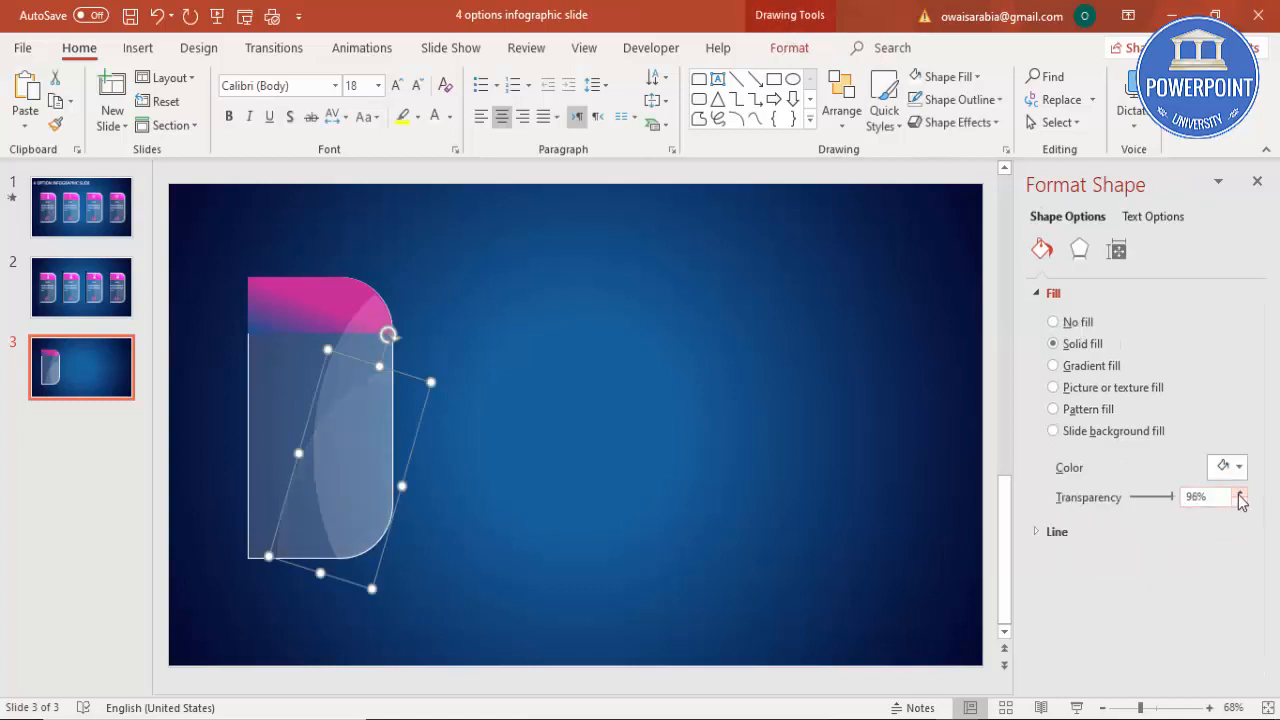
{"action": "left_click", "coordinate": [1240, 503]}
{"action": "left_click", "coordinate": [1240, 503]}
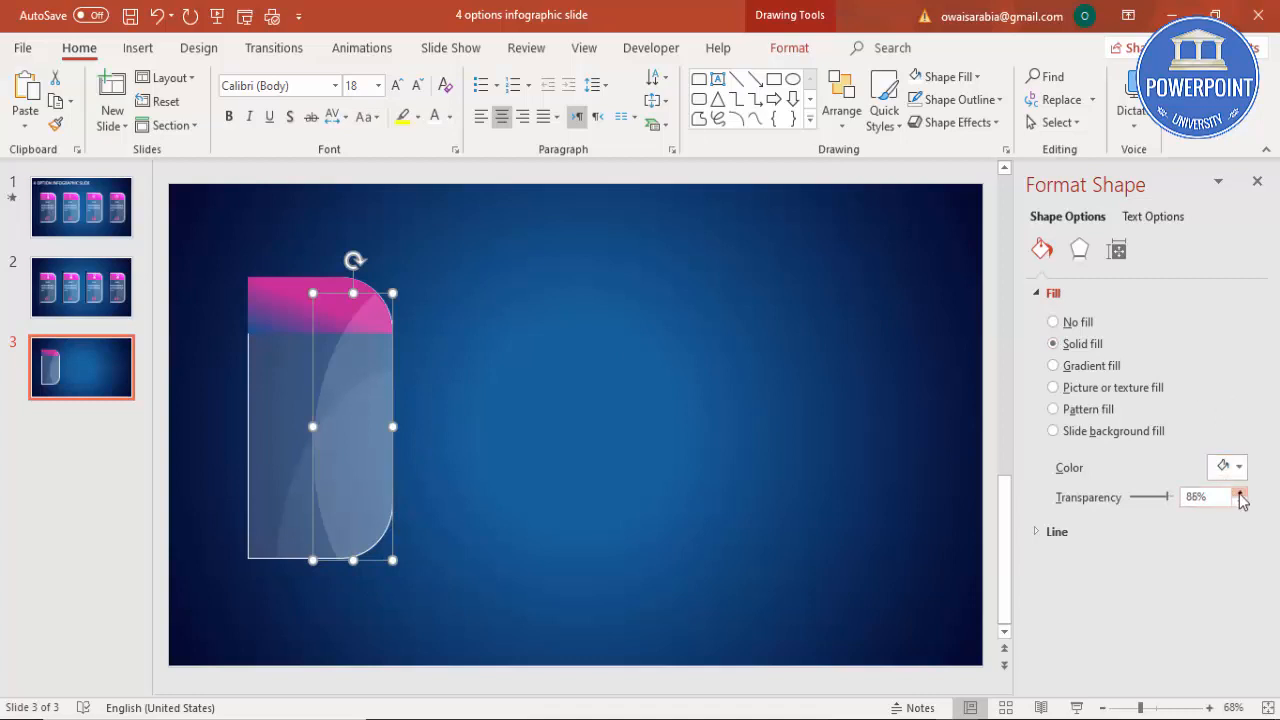
{"action": "left_click", "coordinate": [1239, 493]}
{"action": "left_click", "coordinate": [1239, 493]}
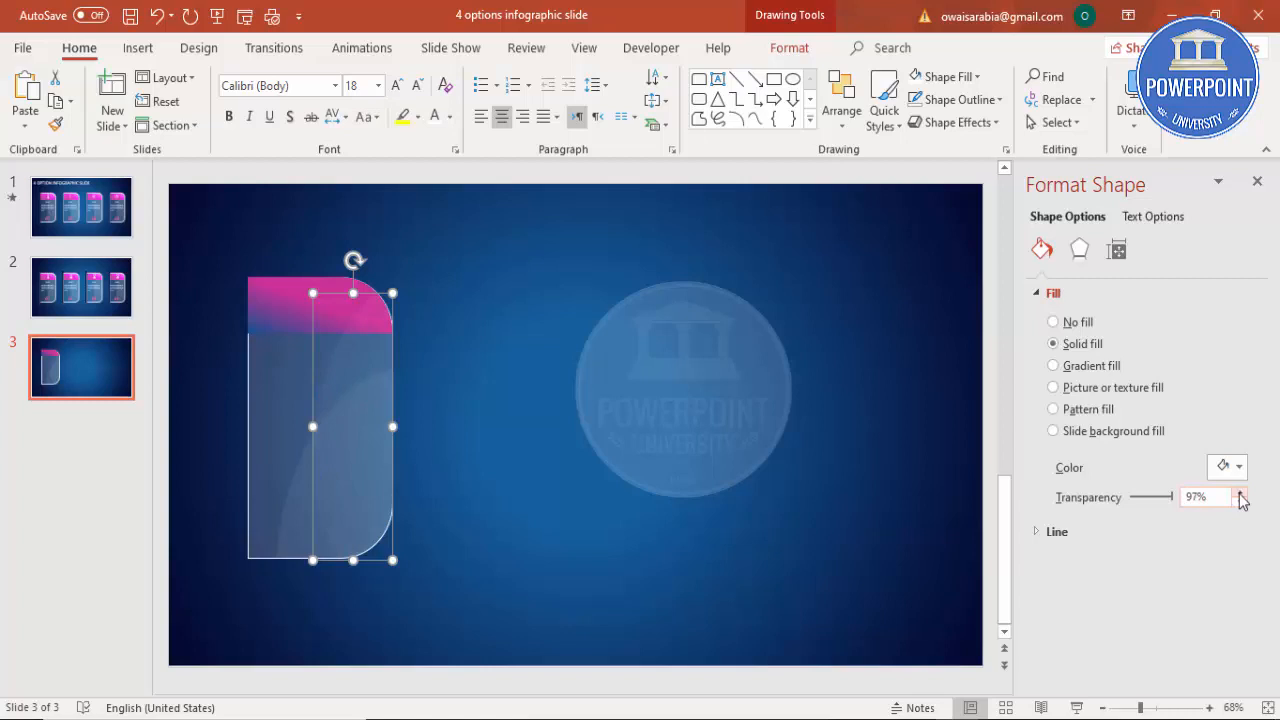
{"action": "left_click", "coordinate": [718, 484]}
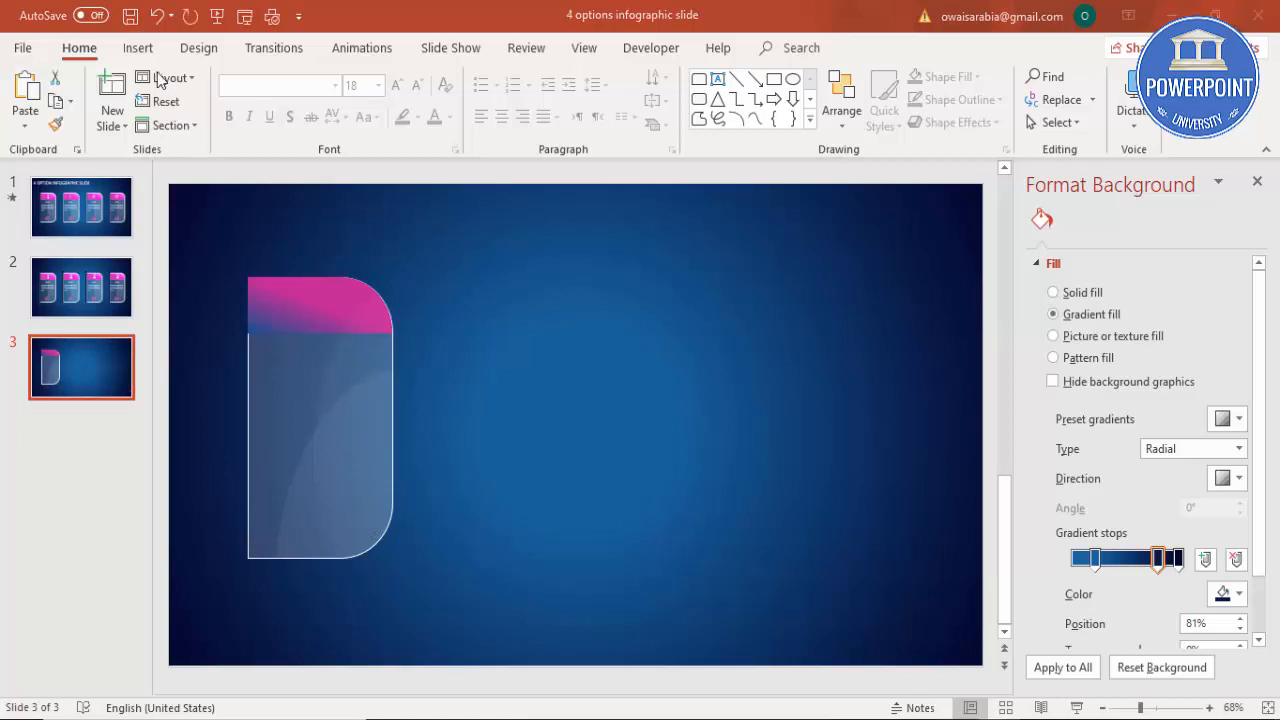
Add an OPTION 01 text box in bold, white, centred Century Gothic.
{"action": "left_click", "coordinate": [137, 48]}
{"action": "left_click", "coordinate": [739, 100]}
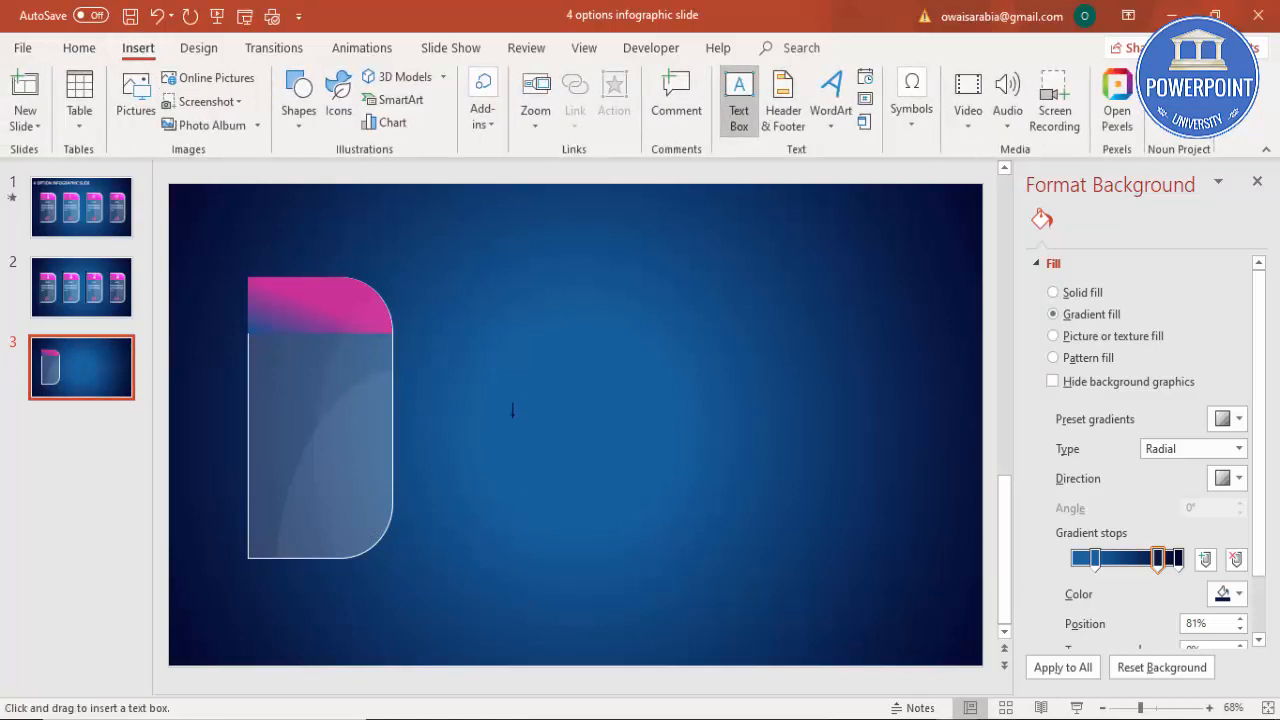
{"action": "left_click_drag", "start_coordinate": [524, 371], "coordinate": [674, 426]}
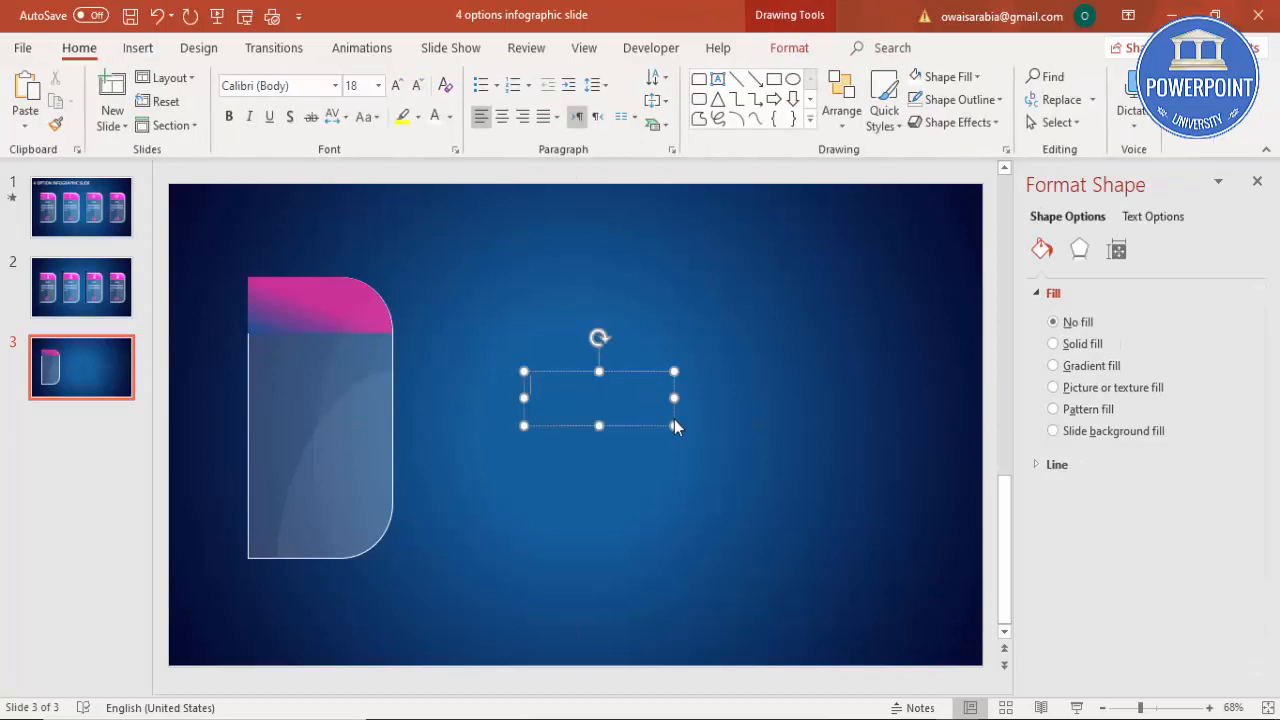
{"action": "type", "text": "OPTION"}
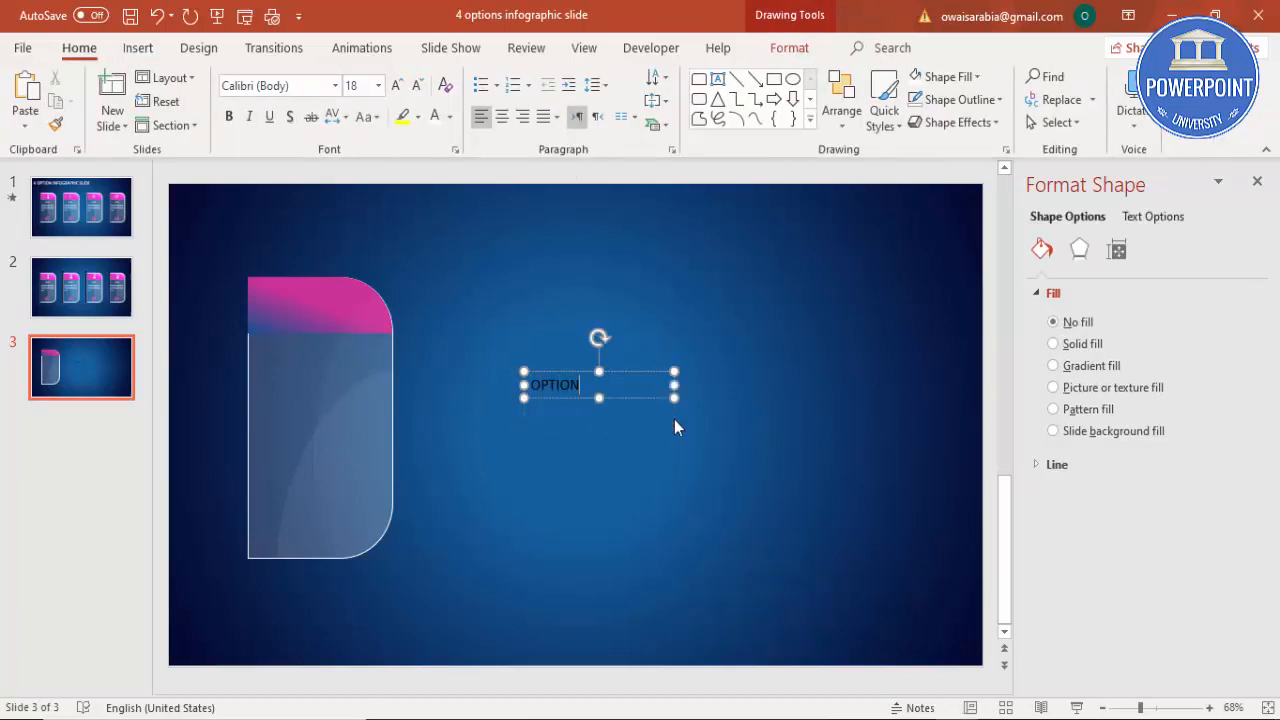
{"action": "type", "text": " 01"}
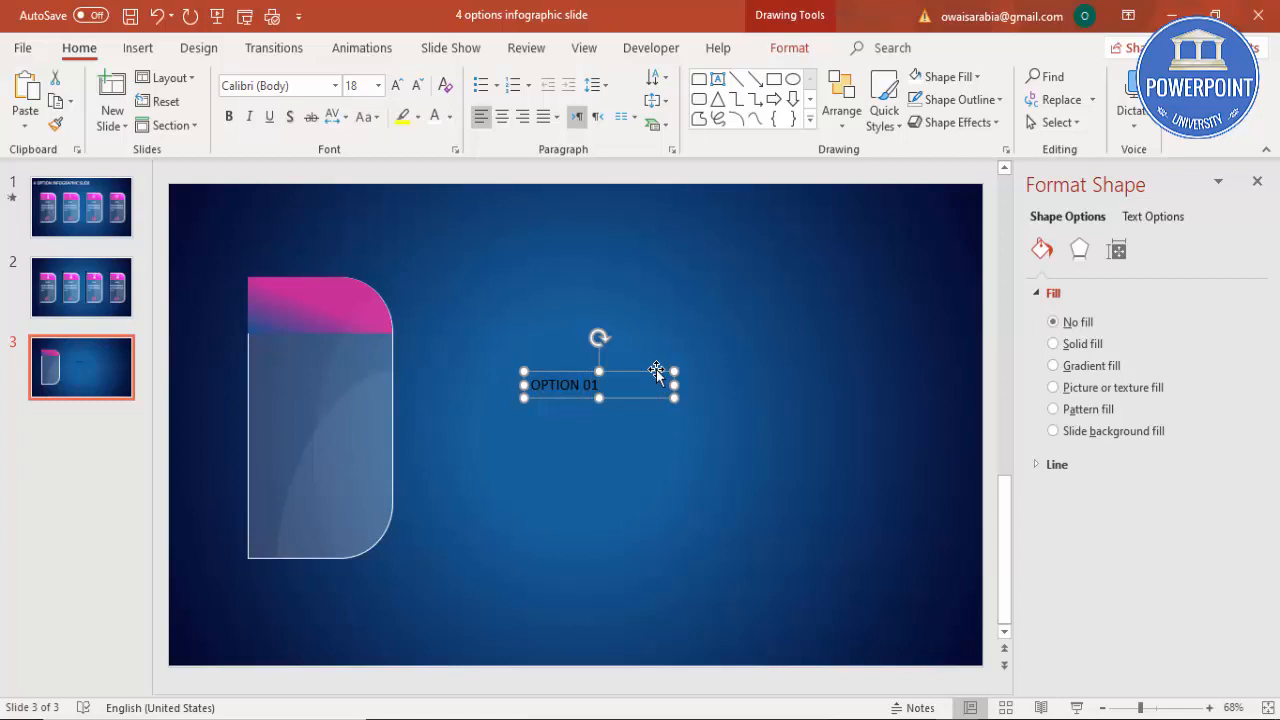
{"action": "left_click", "coordinate": [434, 116]}
{"action": "left_click", "coordinate": [313, 85]}
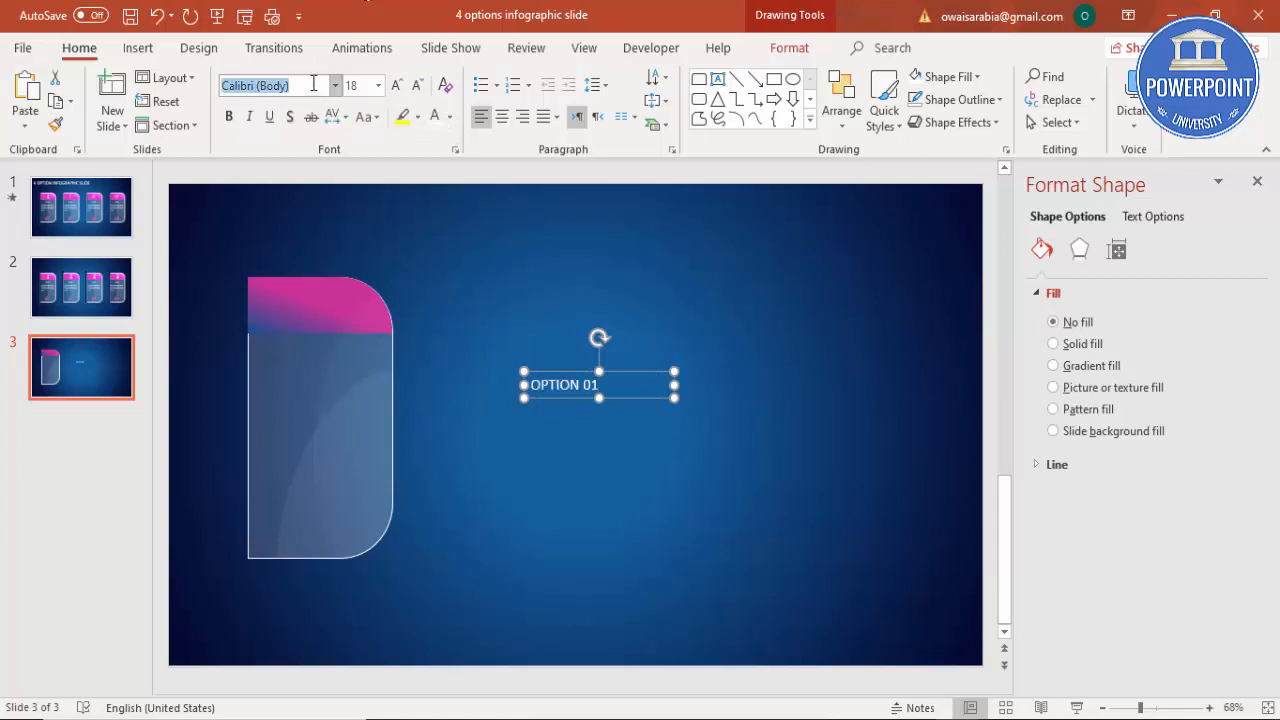
{"action": "type", "text": "Century Gothic"}
{"action": "key", "text": "Return"}
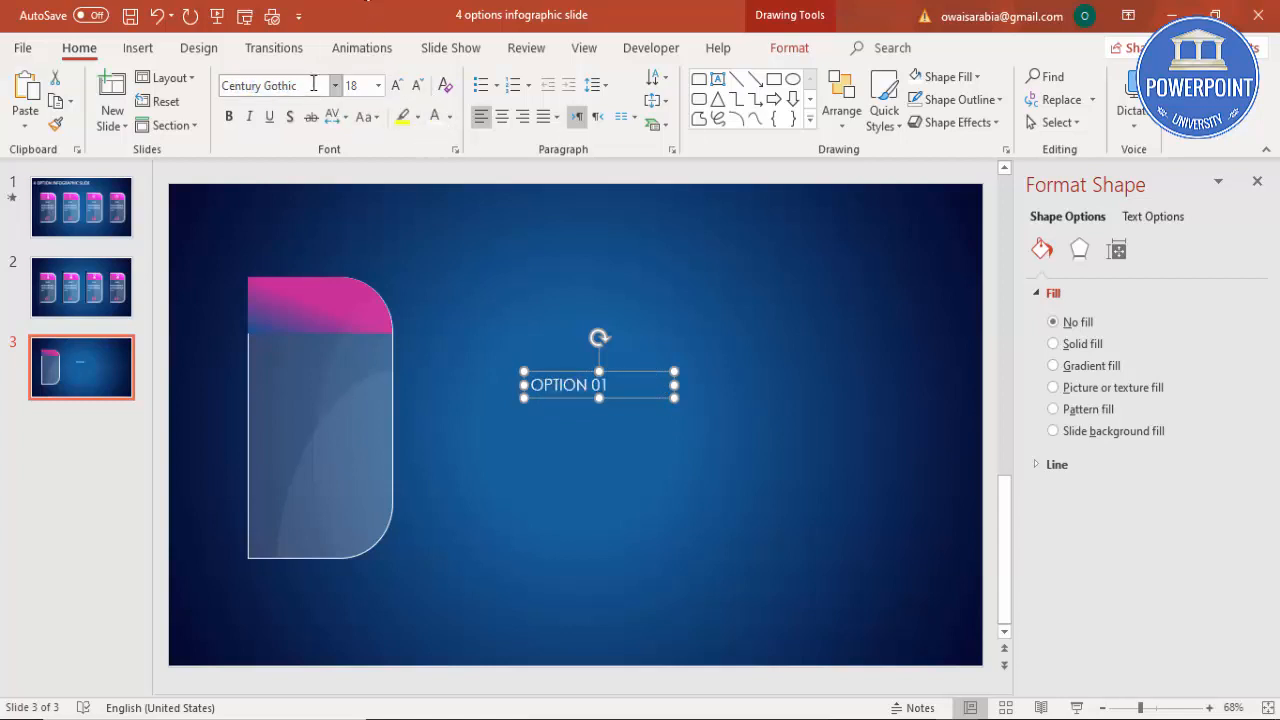
{"action": "left_click", "coordinate": [228, 116]}
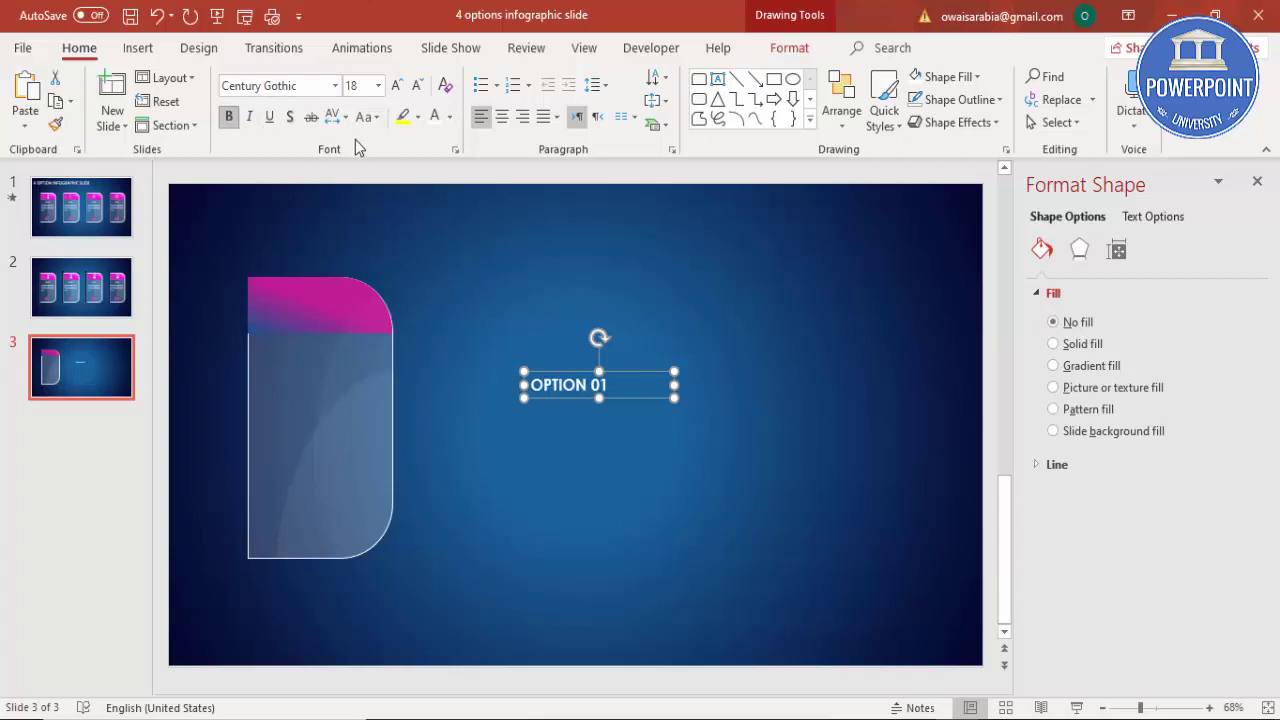
{"action": "left_click", "coordinate": [502, 116]}
Place the title below the card's pink header and duplicate it.
{"action": "left_click_drag", "start_coordinate": [646, 376], "coordinate": [356, 357]}
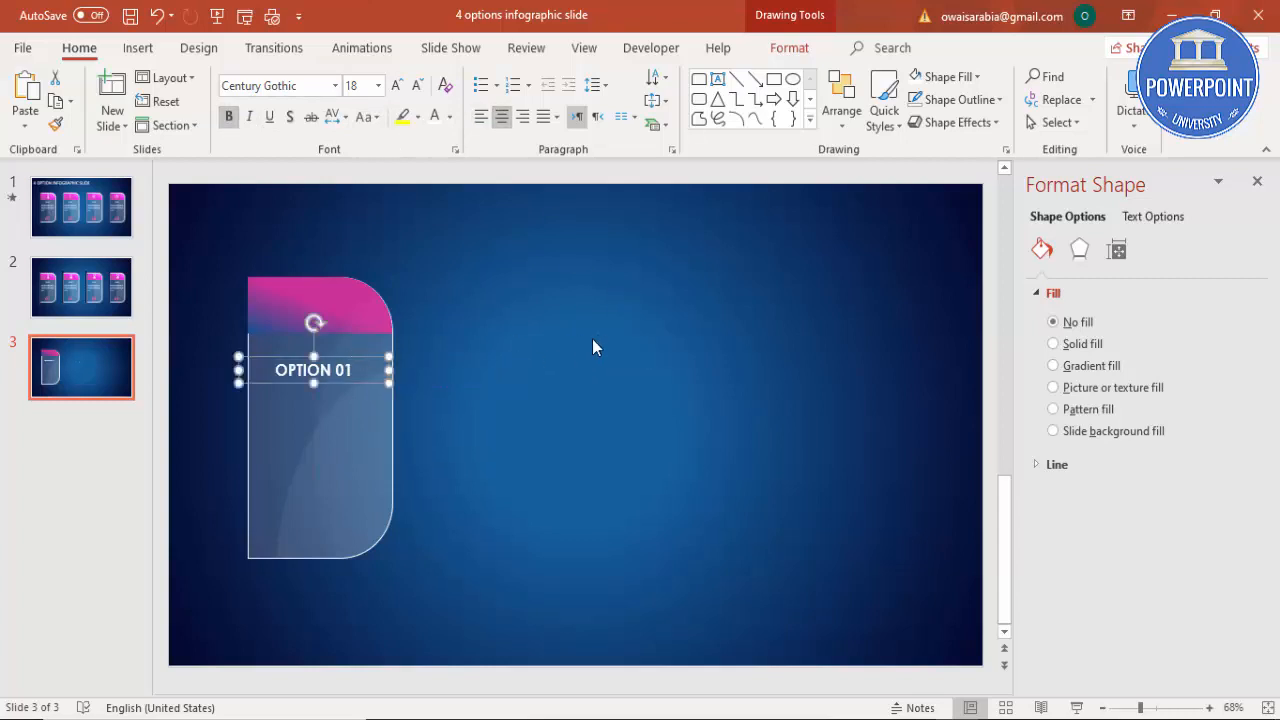
{"action": "key", "text": "Right"}
{"action": "key", "text": "Right"}
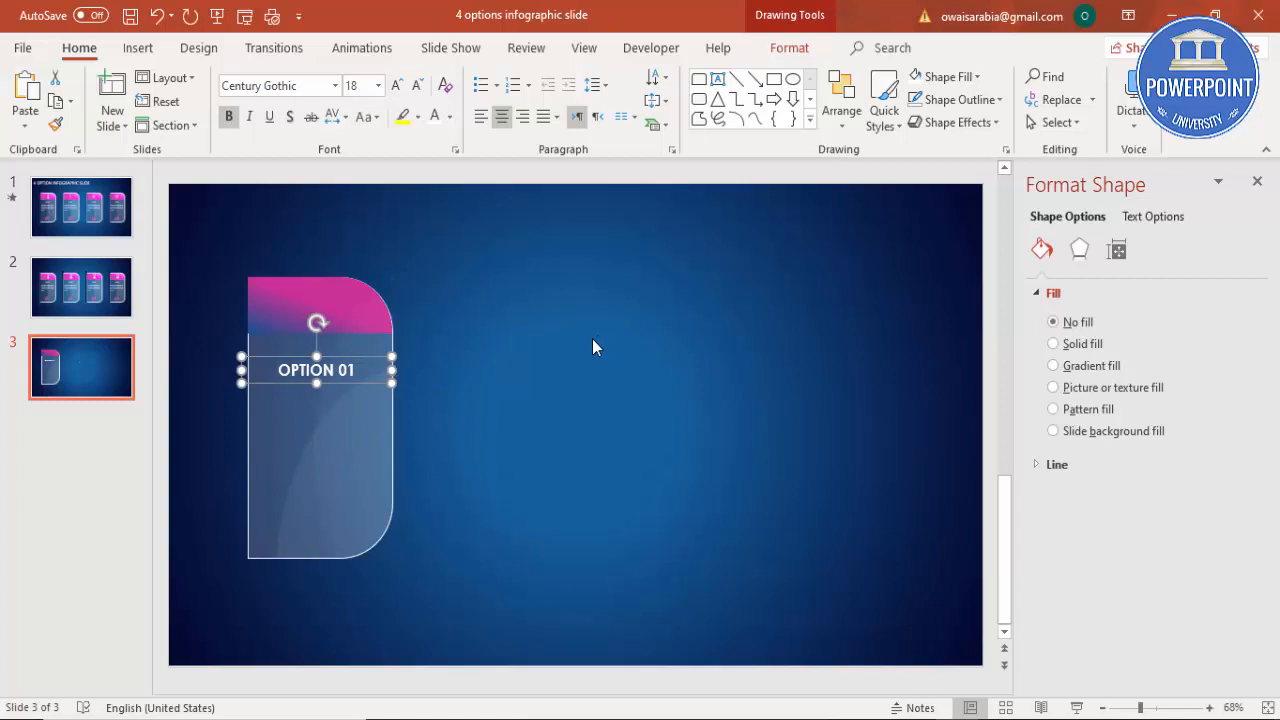
{"action": "key", "text": "ctrl+d"}
Move the copy lower, unbold it, set size 12 and clear its text.
{"action": "left_click_drag", "start_coordinate": [389, 373], "coordinate": [371, 435]}
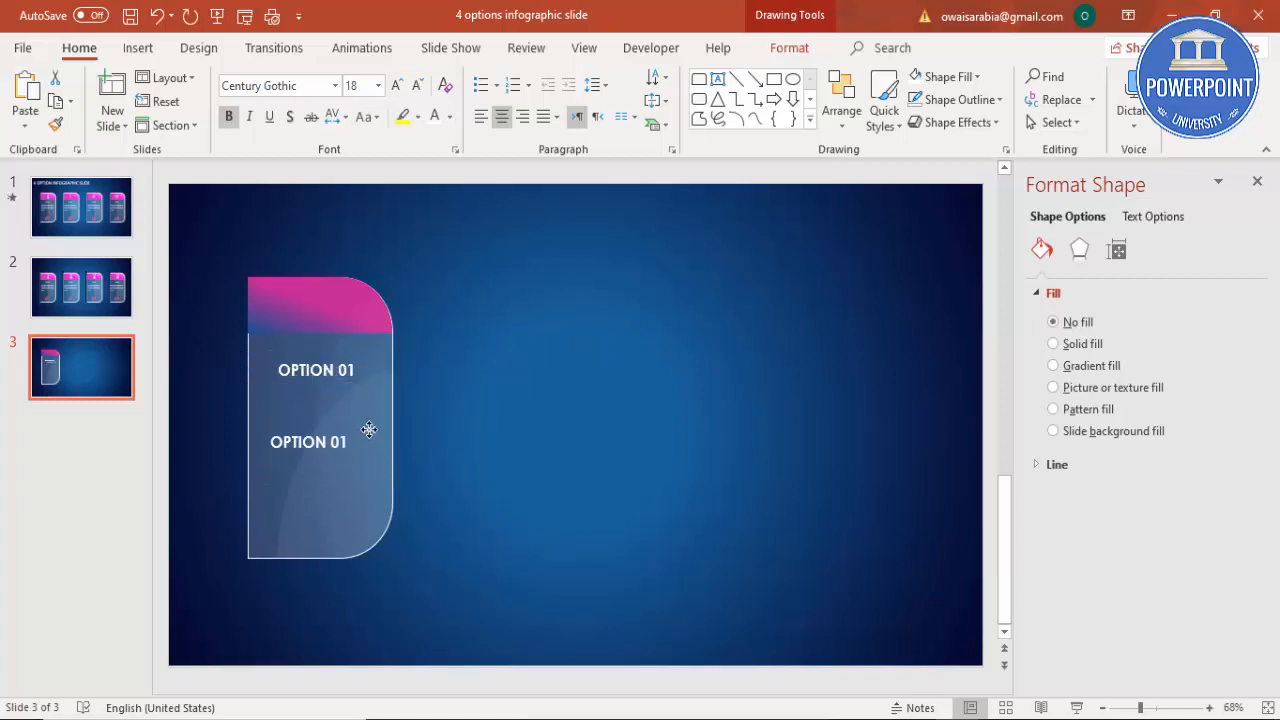
{"action": "left_click", "coordinate": [228, 116]}
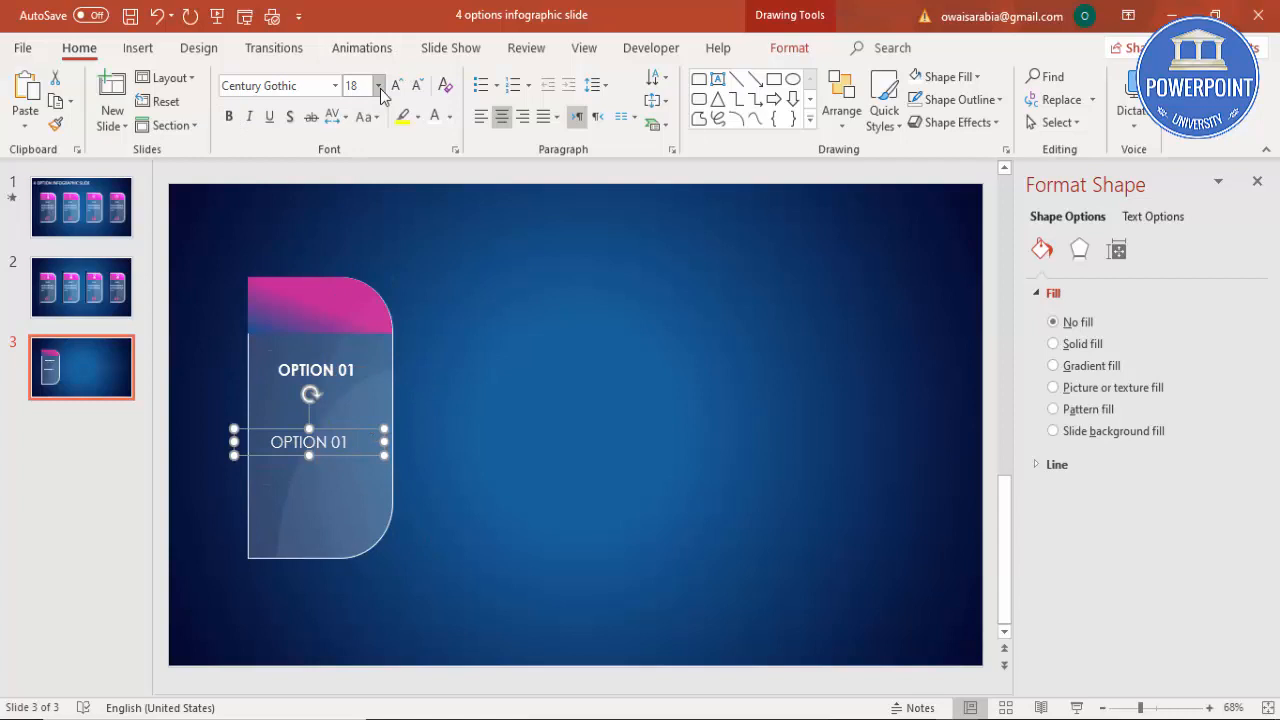
{"action": "left_click", "coordinate": [417, 85]}
{"action": "left_click", "coordinate": [417, 85]}
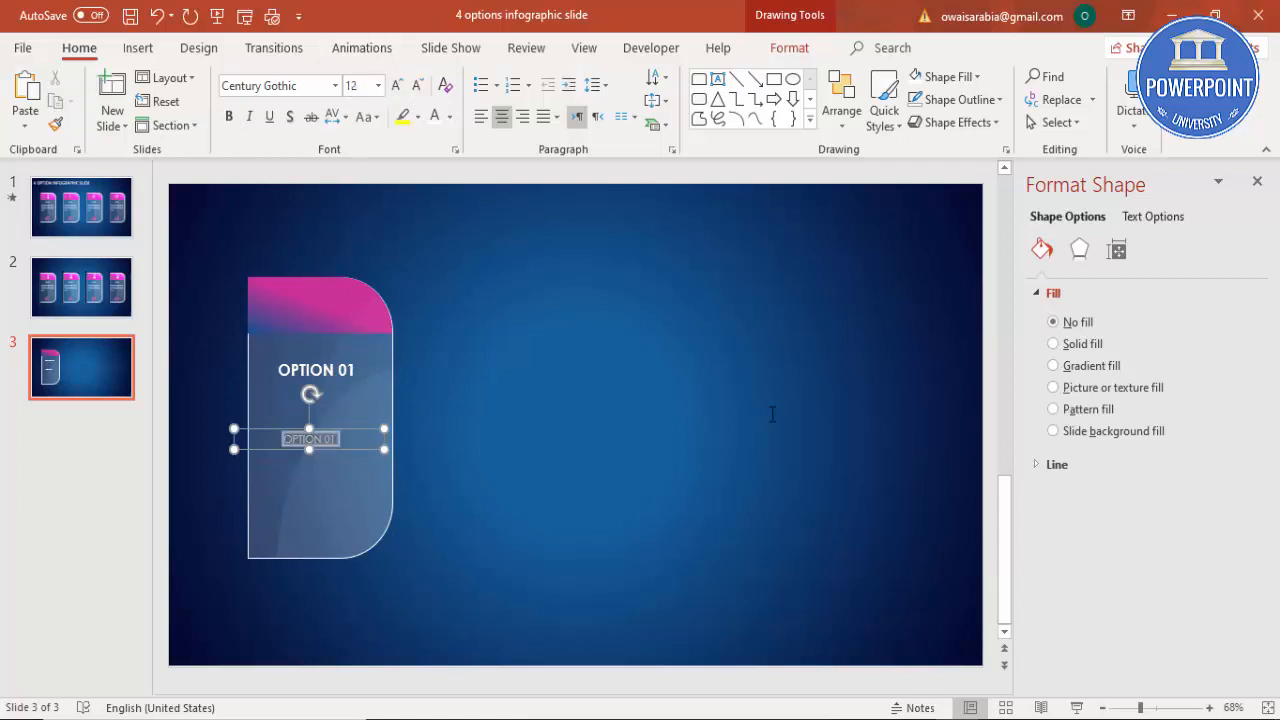
{"action": "left_click_drag", "start_coordinate": [287, 438], "coordinate": [772, 414]}
{"action": "key", "text": "BackSpace"}
{"action": "type", "text": "Type your t"}
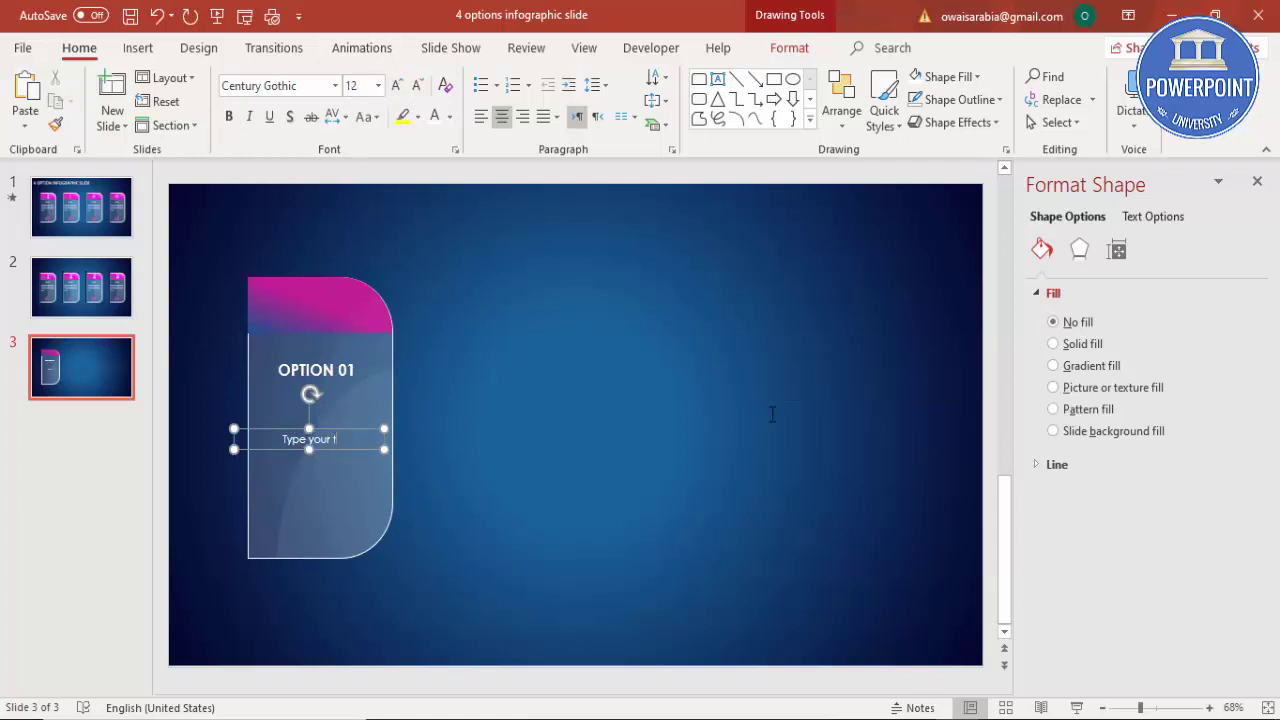
{"action": "type", "text": "detail"}
{"action": "type", "text": " text here"}
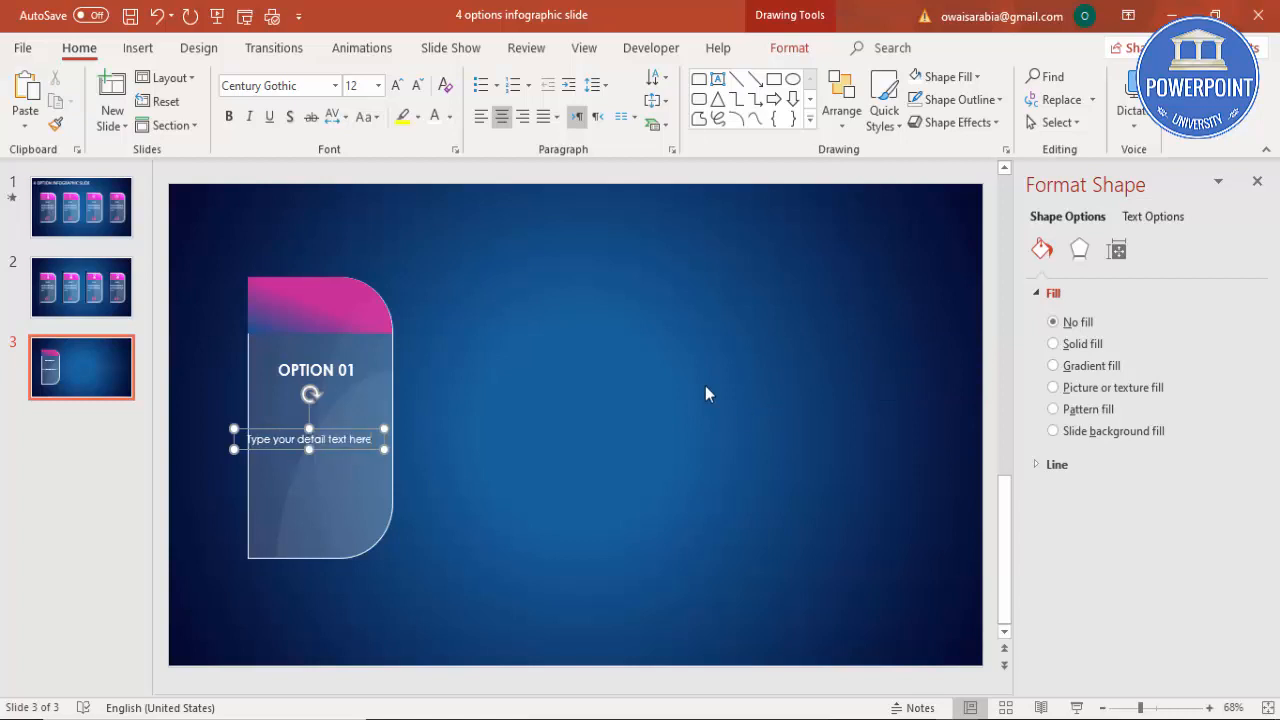
Enter 'Type your detail text here', wrap it in a narrower box under the title.
{"action": "left_click_drag", "start_coordinate": [232, 449], "coordinate": [260, 447]}
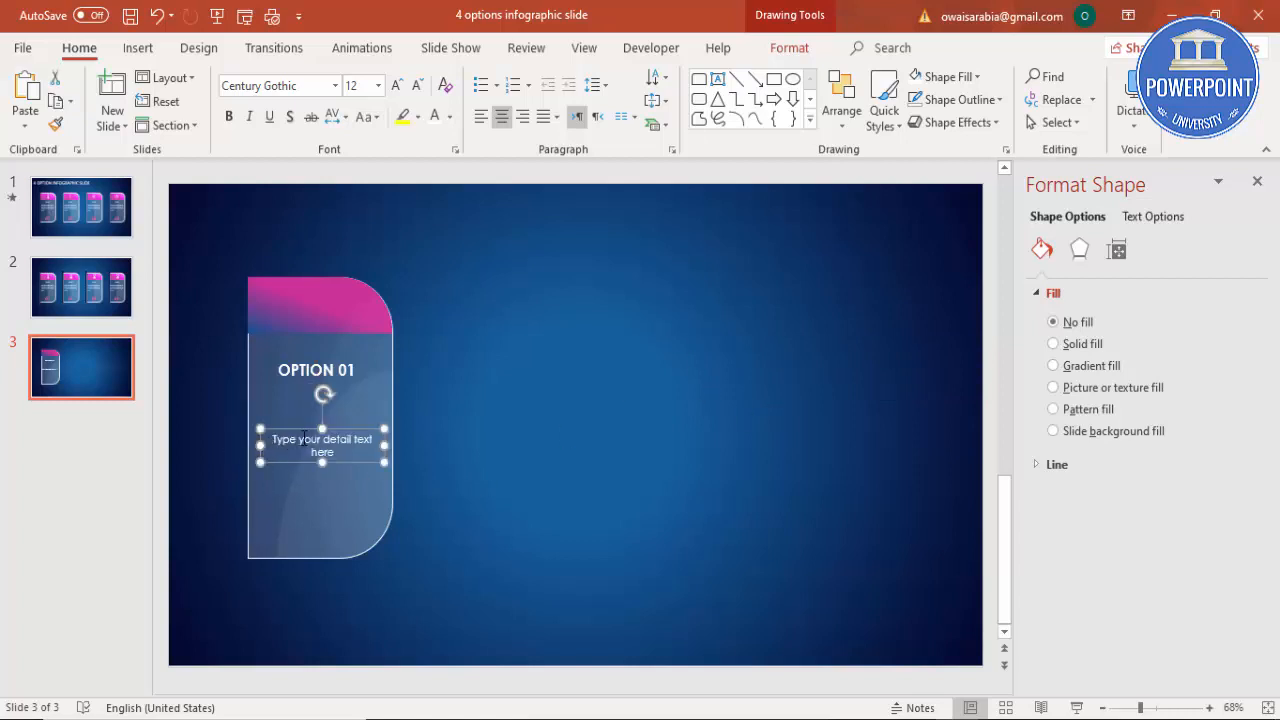
{"action": "left_click_drag", "start_coordinate": [343, 426], "coordinate": [343, 400]}
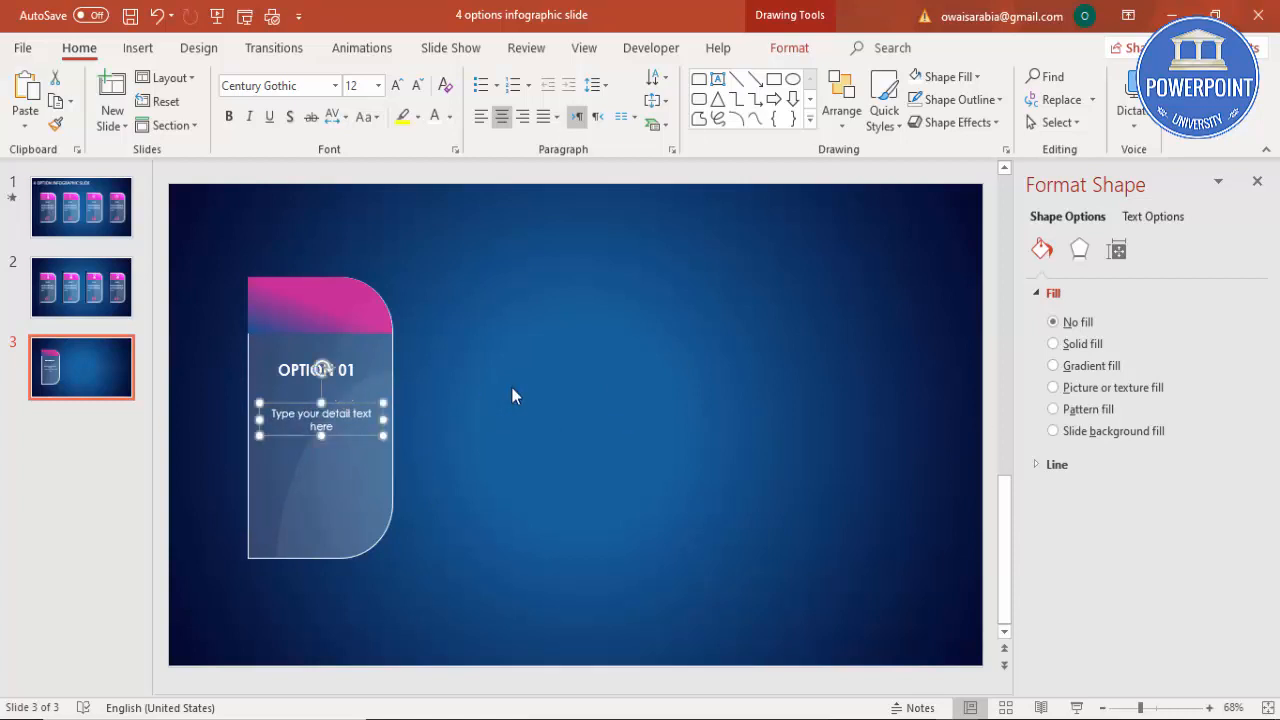
Send the pink header shape to the back so it shows through the OPTION 01 glass card.
{"action": "left_click", "coordinate": [516, 454]}
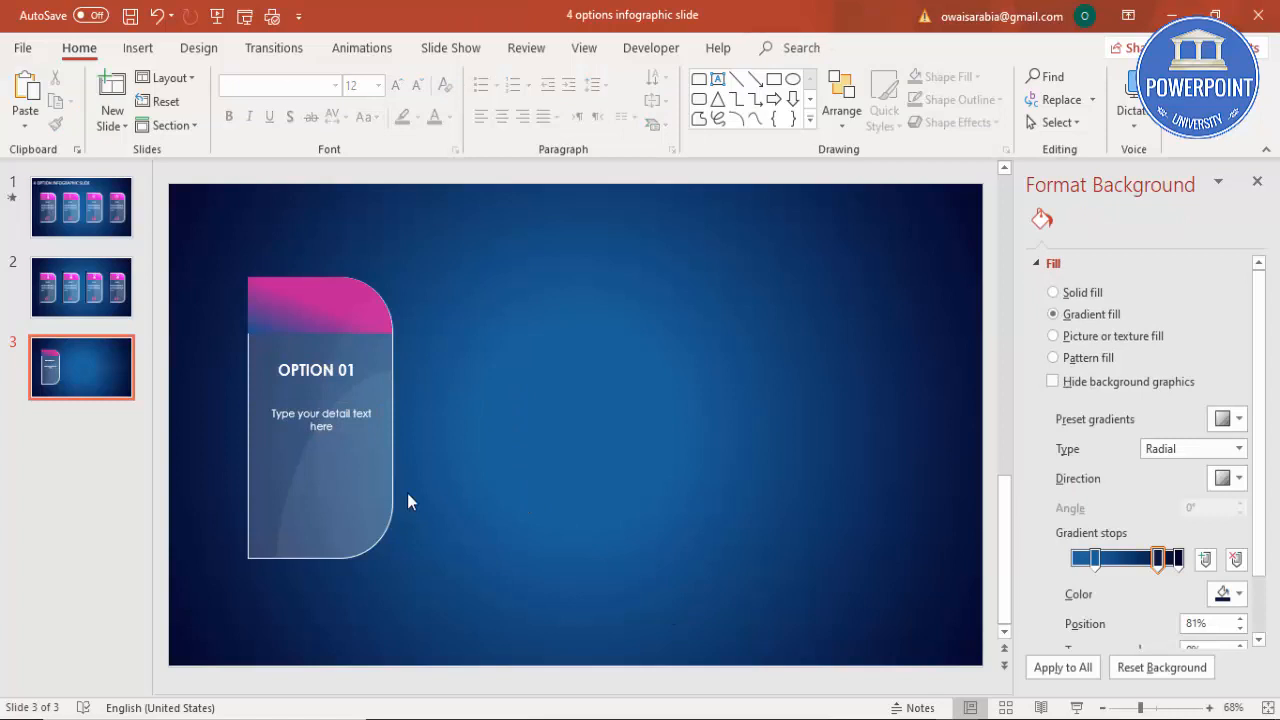
{"action": "left_click", "coordinate": [352, 300]}
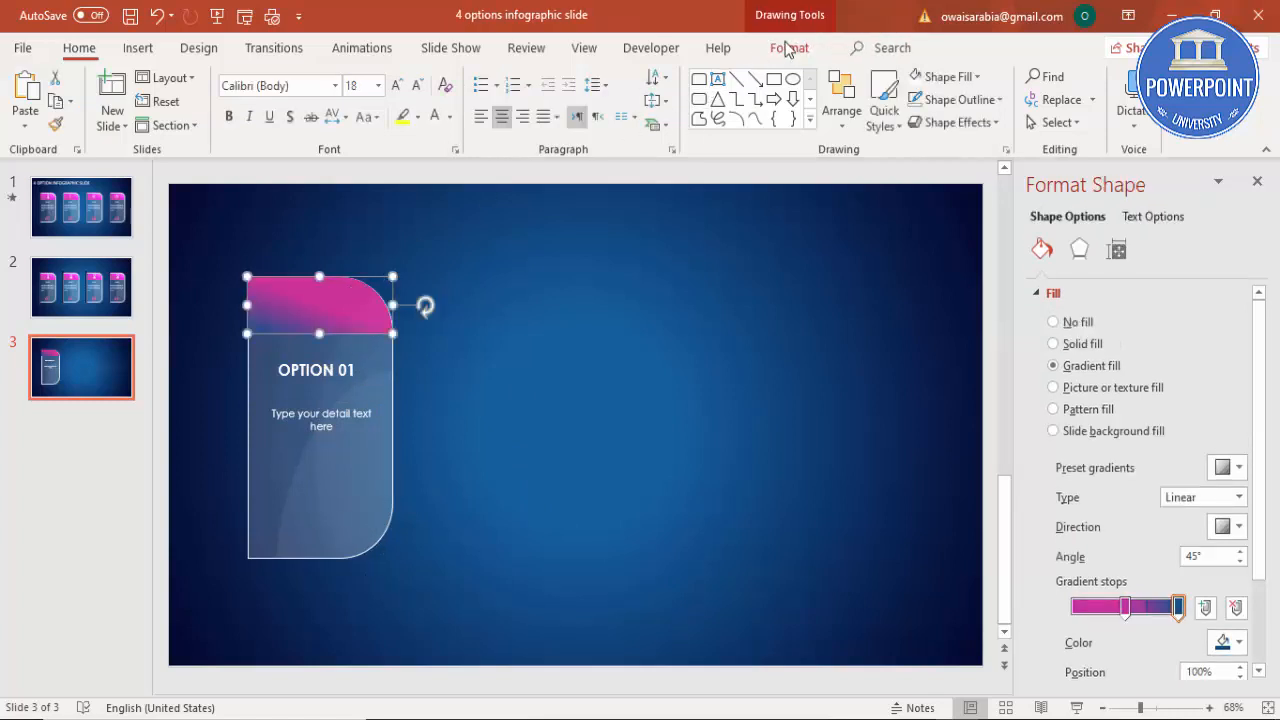
{"action": "left_click", "coordinate": [789, 47]}
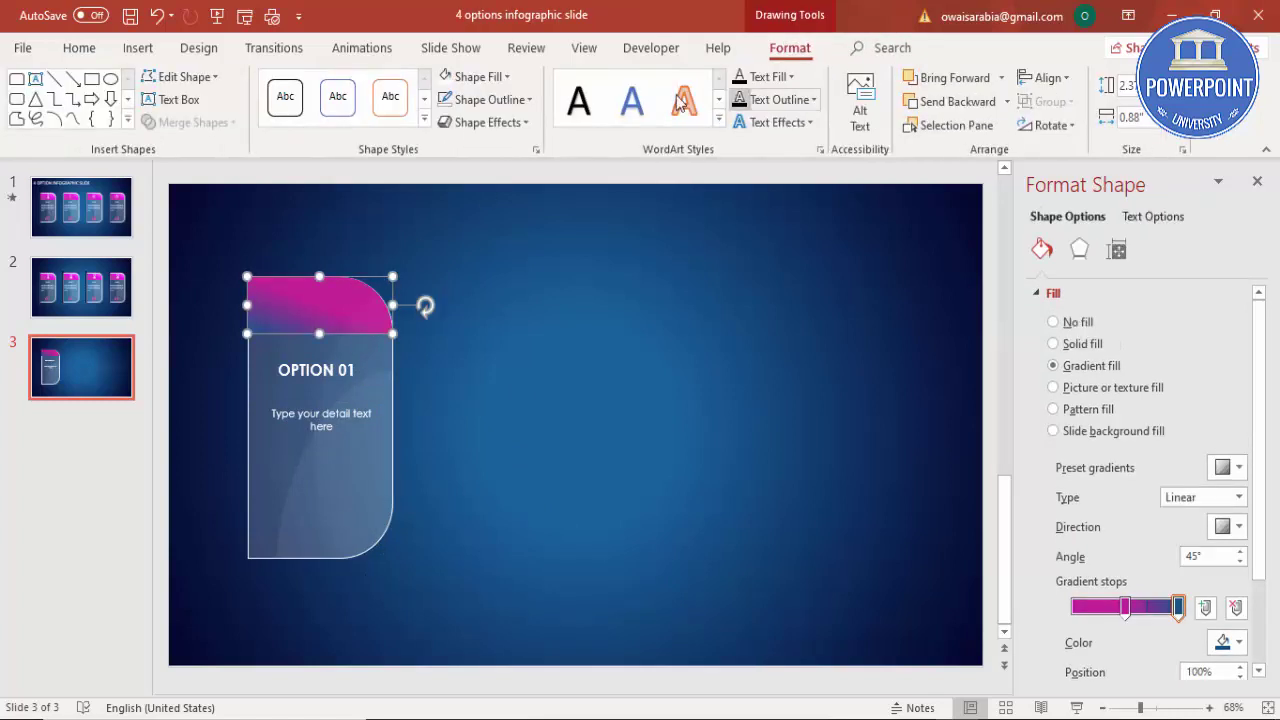
{"action": "left_click", "coordinate": [1006, 101]}
{"action": "left_click", "coordinate": [960, 149]}
{"action": "left_click", "coordinate": [500, 272]}
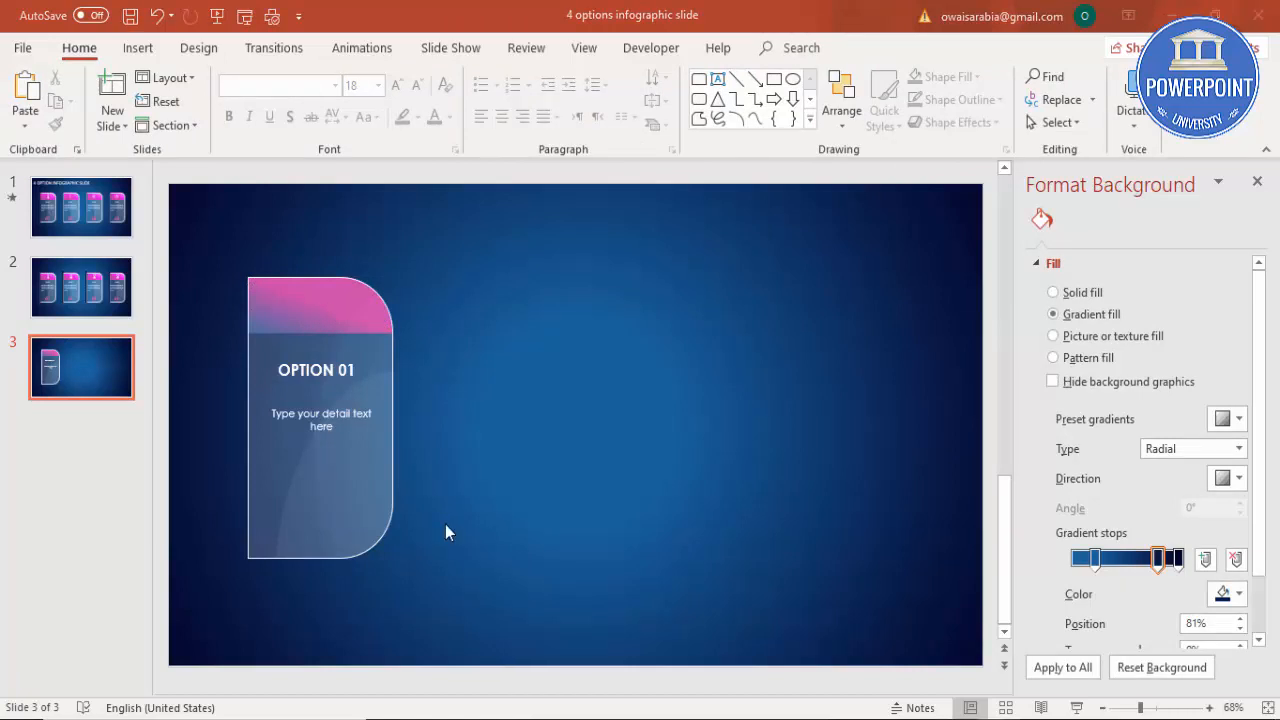
Draw a tall thin rectangle along the card's left edge and give it No Outline.
{"action": "left_click", "coordinate": [138, 47]}
{"action": "left_click", "coordinate": [298, 95]}
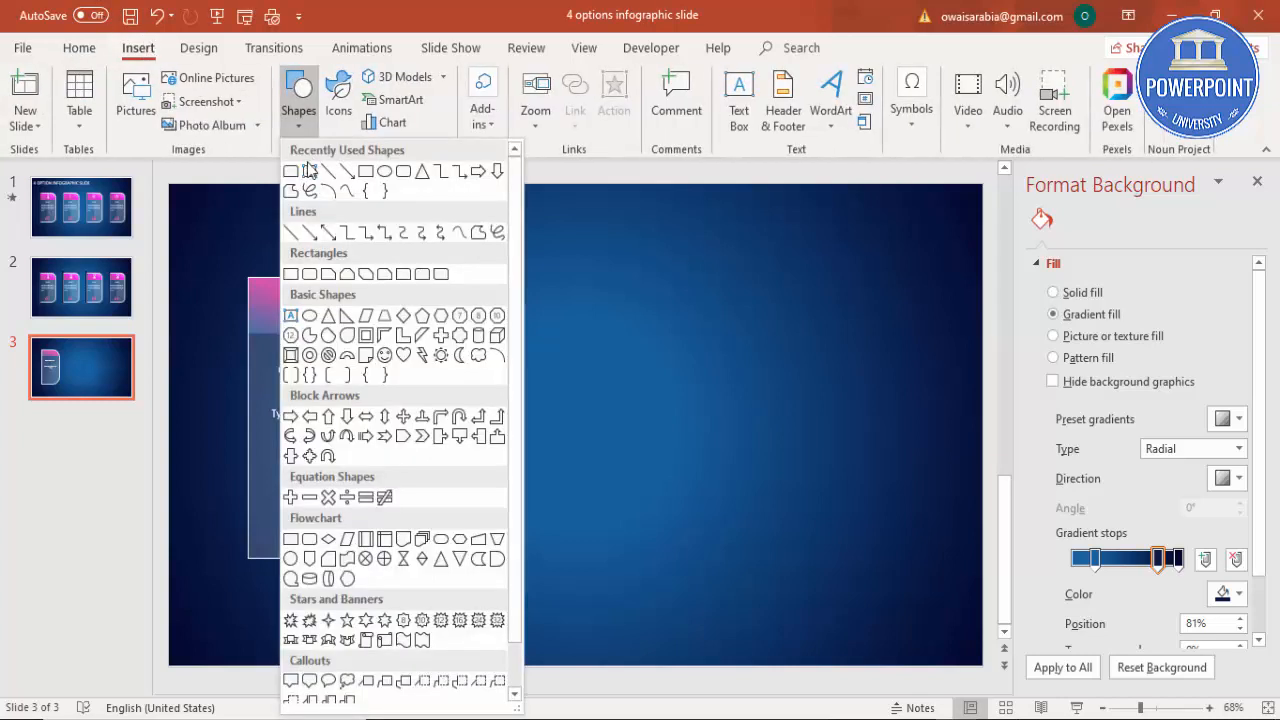
{"action": "left_click", "coordinate": [290, 274]}
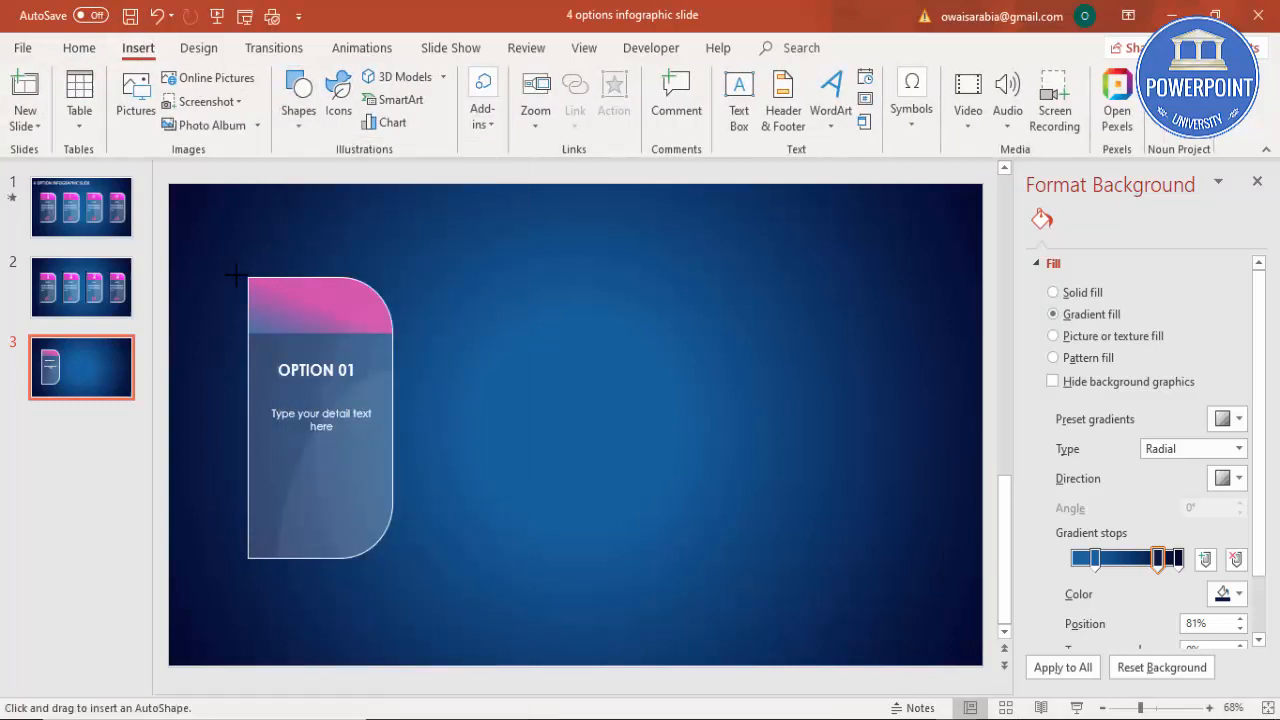
{"action": "left_click_drag", "start_coordinate": [243, 264], "coordinate": [274, 573]}
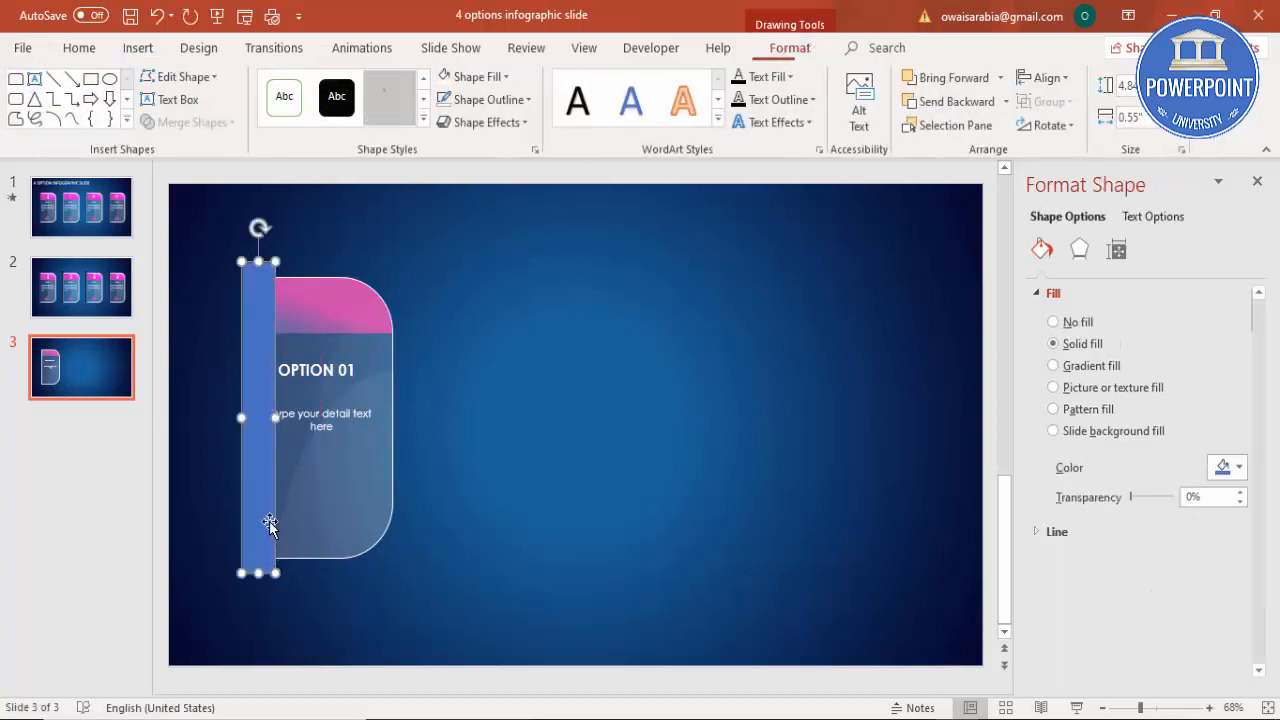
{"action": "left_click_drag", "start_coordinate": [266, 523], "coordinate": [256, 522]}
{"action": "left_click", "coordinate": [513, 100]}
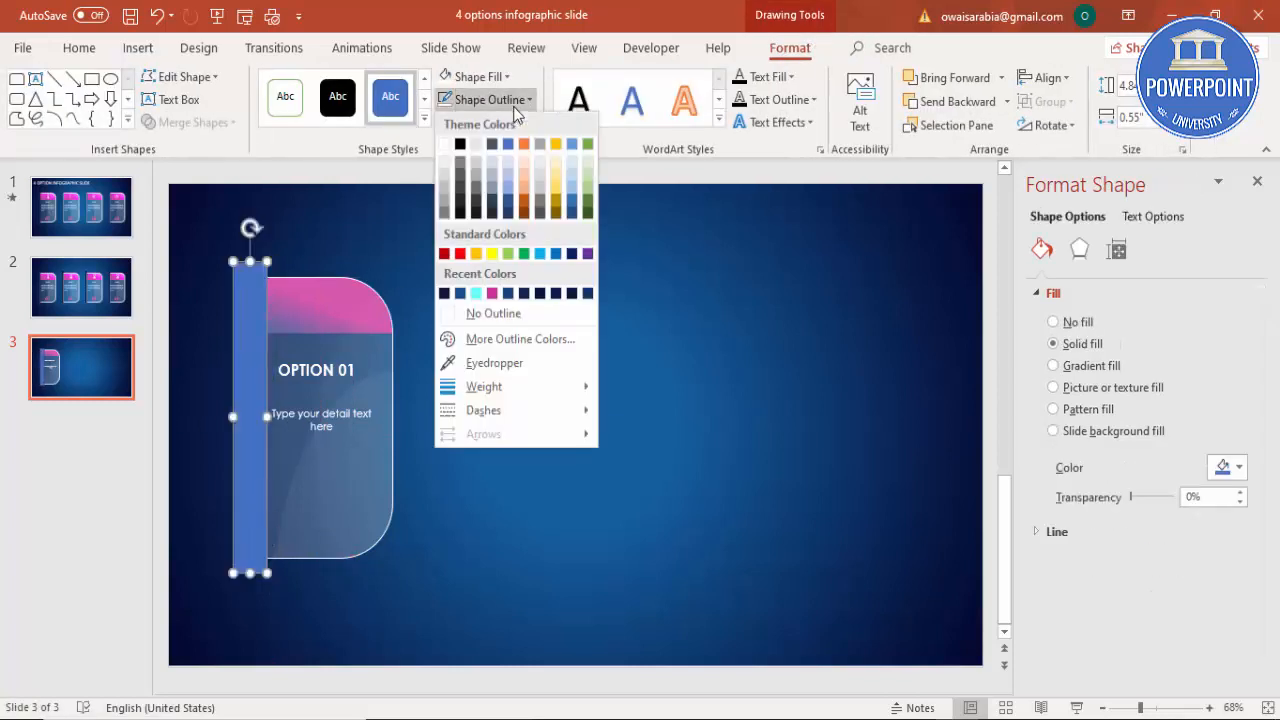
{"action": "left_click", "coordinate": [526, 314]}
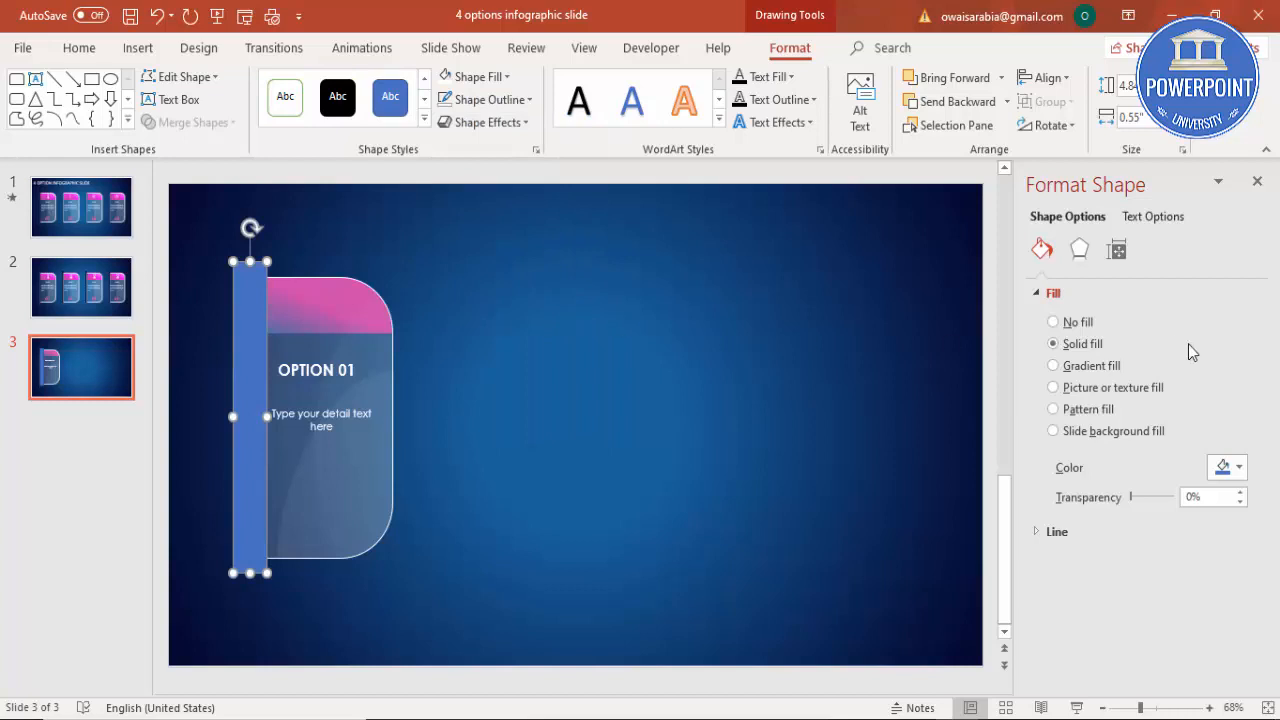
Give the strip a two-stop gradient fill with the left stop eyedropper-sampled dark navy.
{"action": "left_click", "coordinate": [1100, 366]}
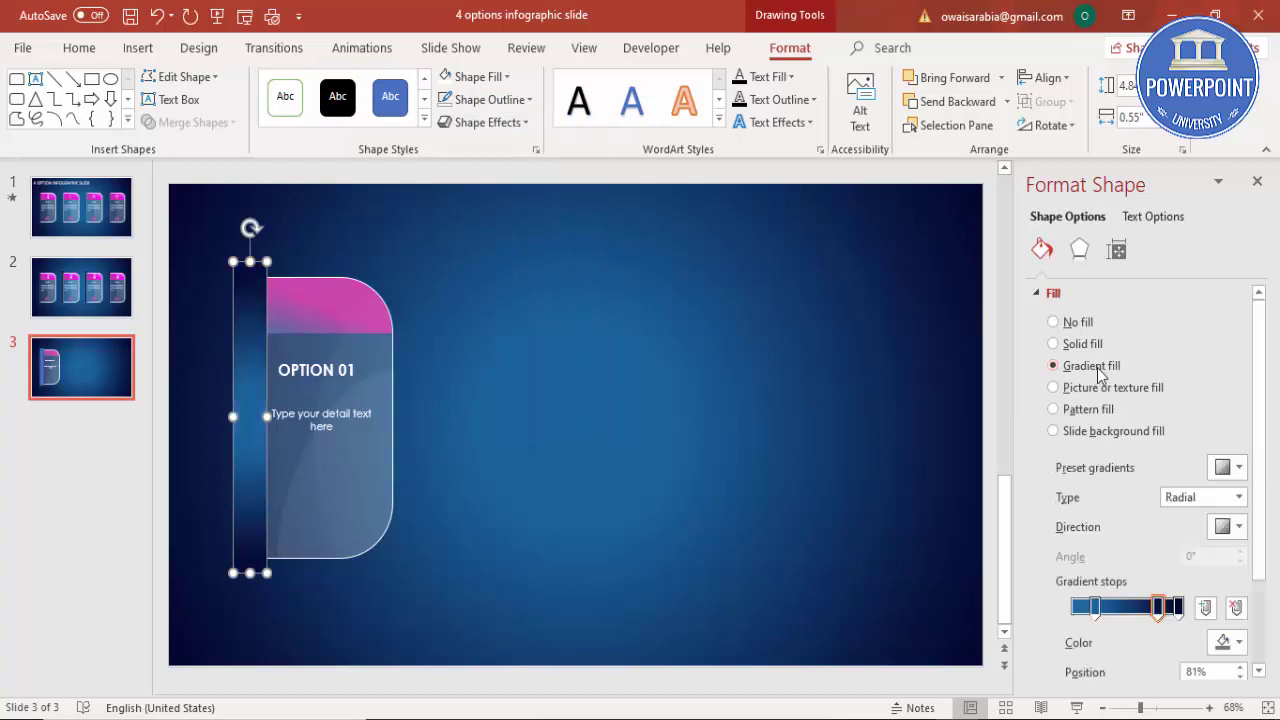
{"action": "left_click", "coordinate": [1095, 606]}
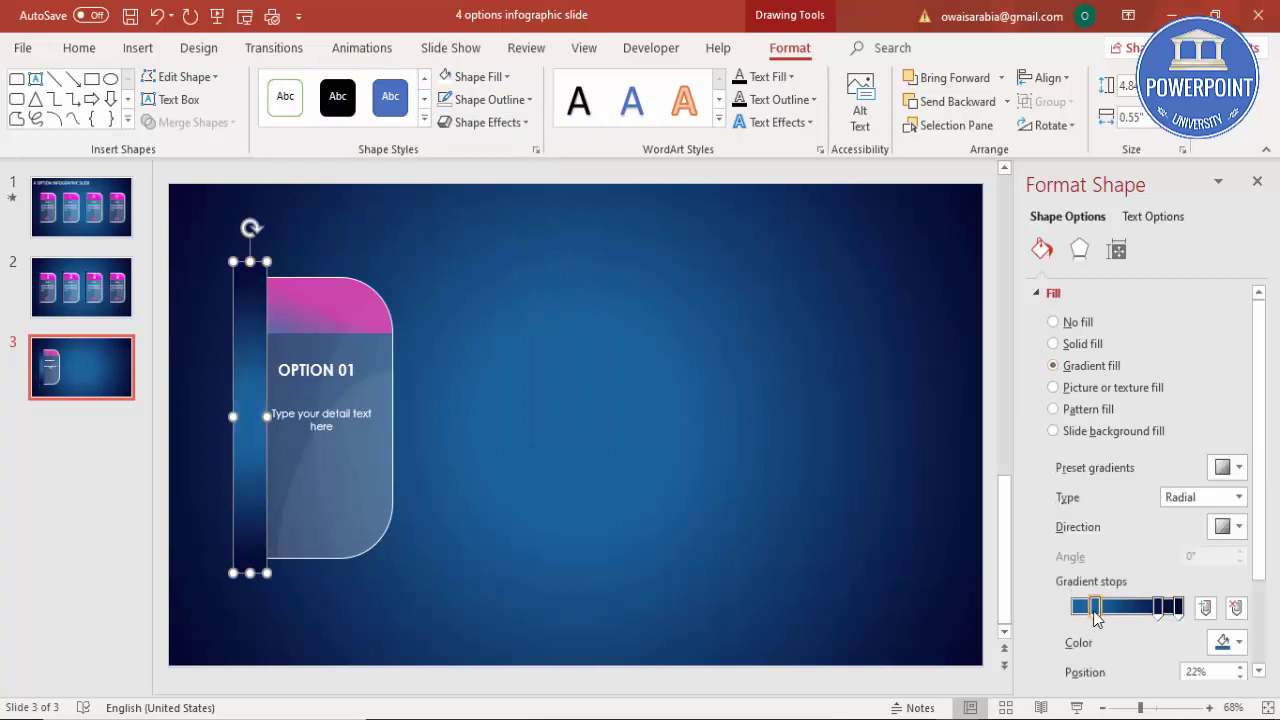
{"action": "left_click", "coordinate": [1234, 608]}
{"action": "left_click", "coordinate": [1177, 607]}
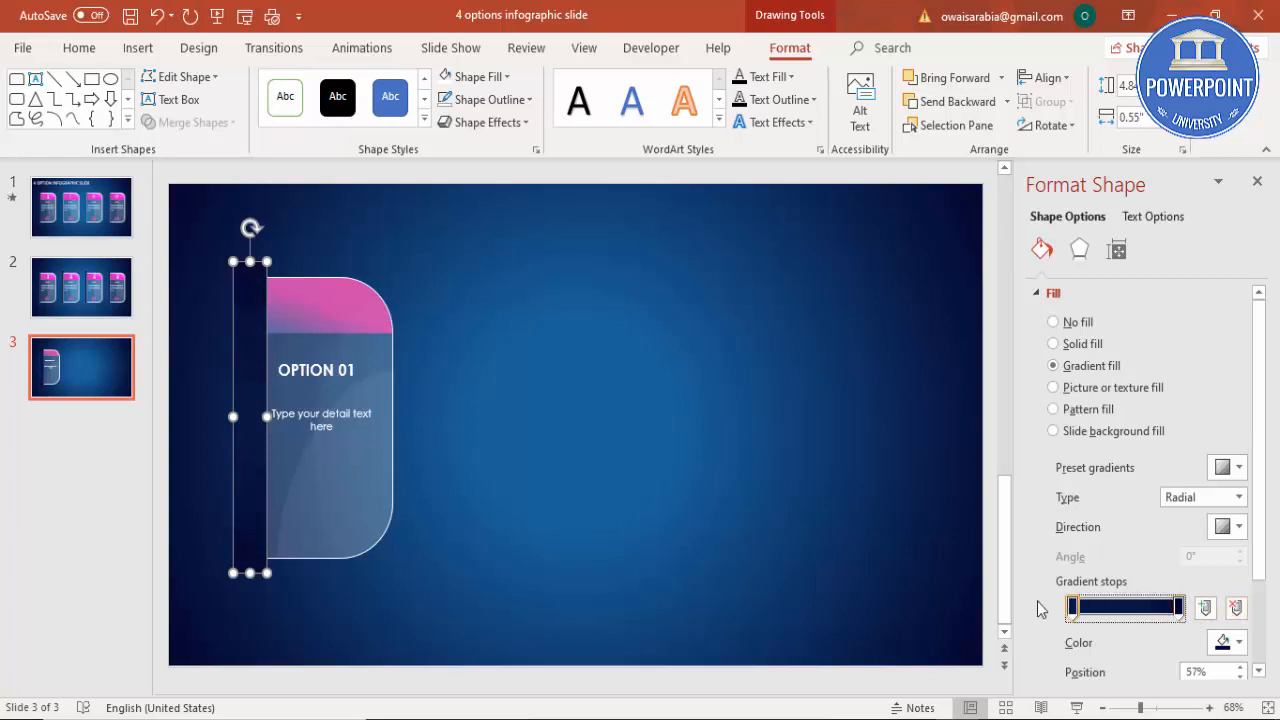
{"action": "left_click", "coordinate": [1072, 606]}
{"action": "left_click", "coordinate": [1224, 642]}
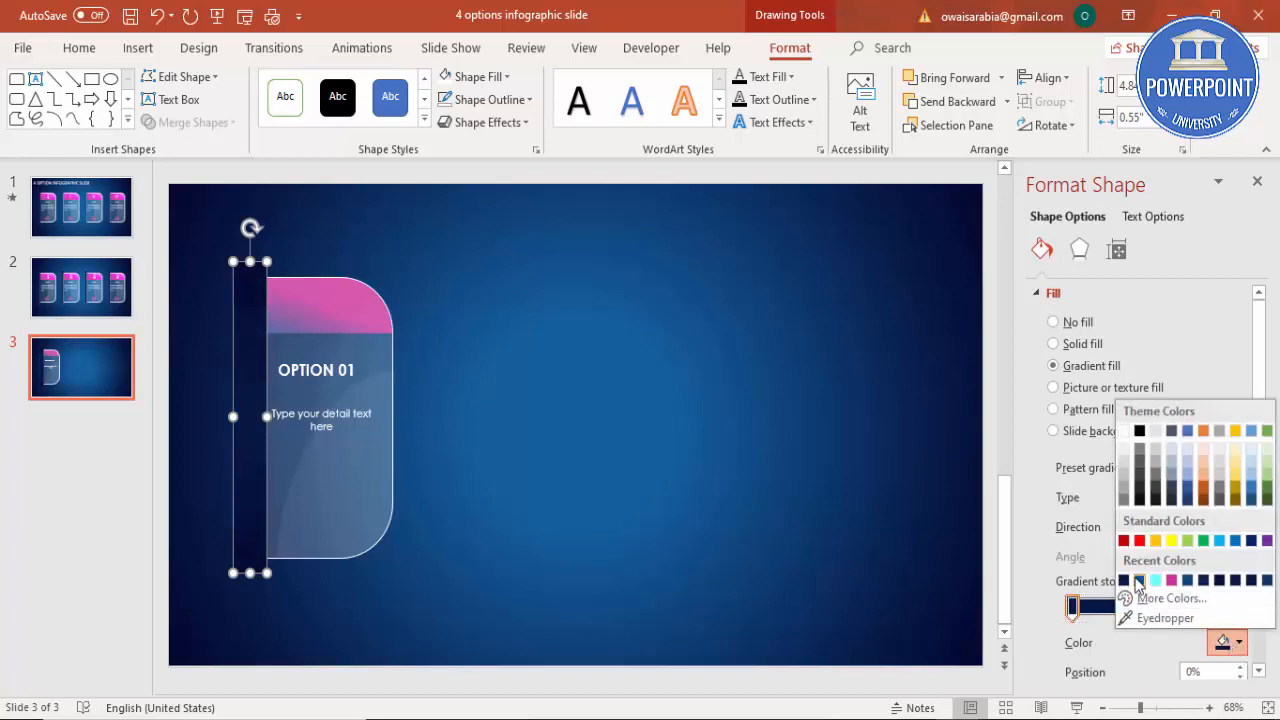
{"action": "left_click", "coordinate": [1150, 598]}
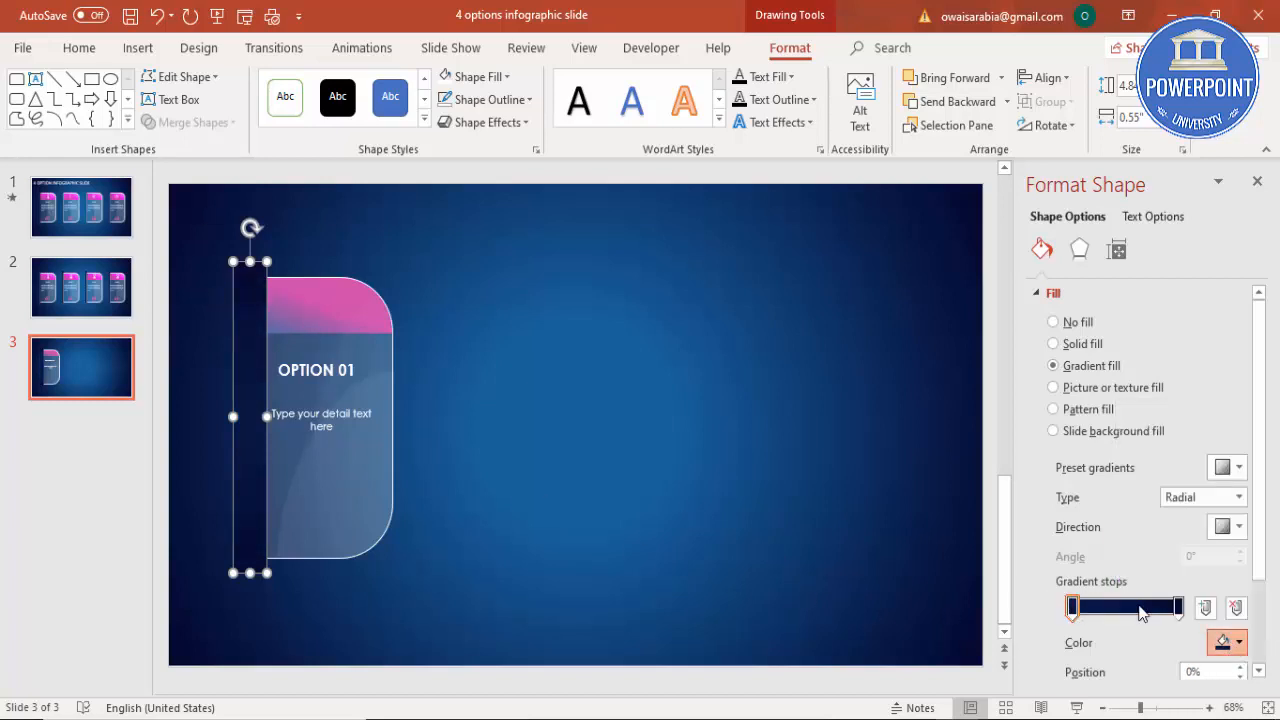
{"action": "left_click", "coordinate": [770, 222]}
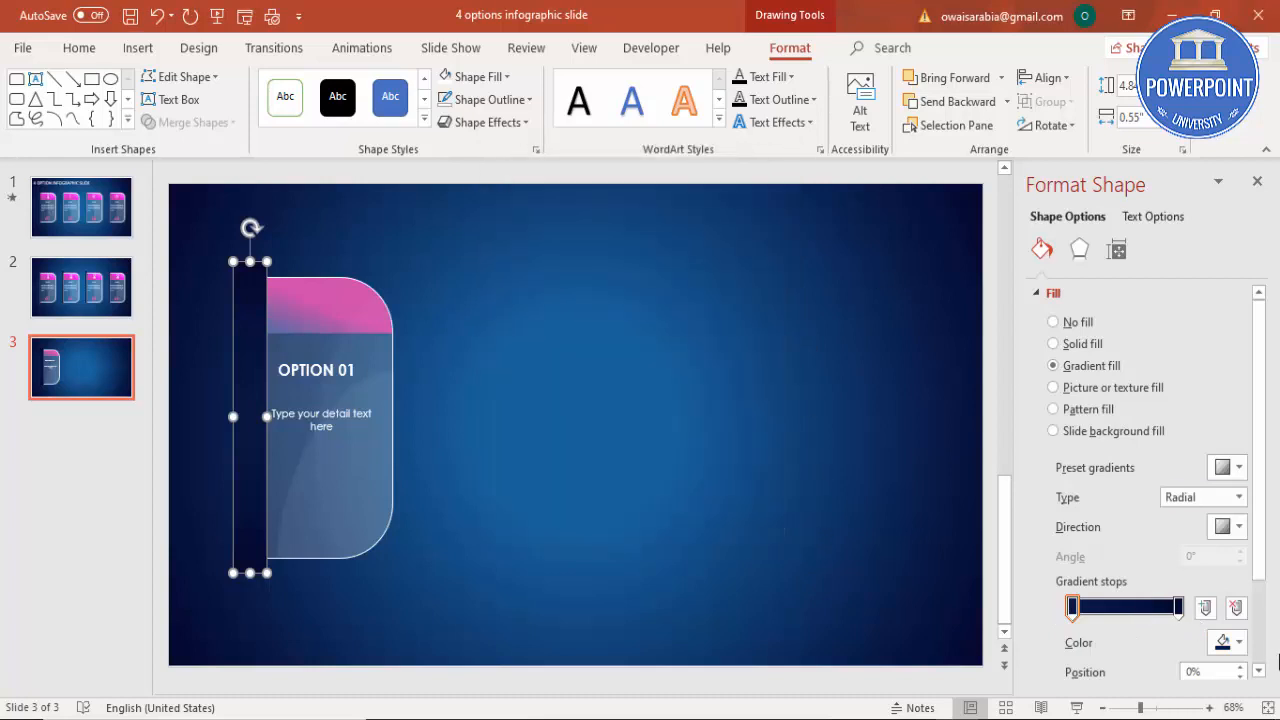
{"action": "left_click", "coordinate": [1224, 642]}
{"action": "left_click", "coordinate": [1150, 618]}
Make the right stop 100% transparent, set the gradient Linear at 0° and move the dark stop to 31%.
{"action": "left_click", "coordinate": [1177, 608]}
{"action": "left_click_drag", "start_coordinate": [1257, 566], "coordinate": [1257, 628]}
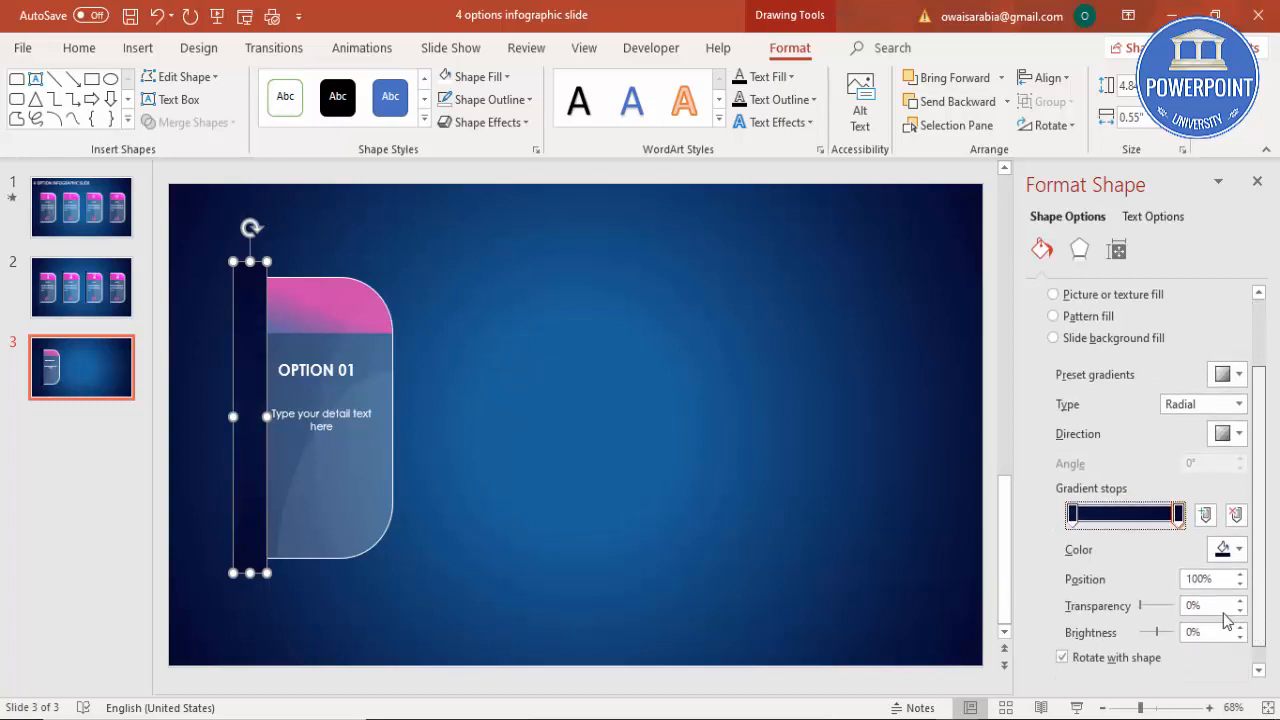
{"action": "left_click_drag", "start_coordinate": [1147, 610], "coordinate": [1179, 610]}
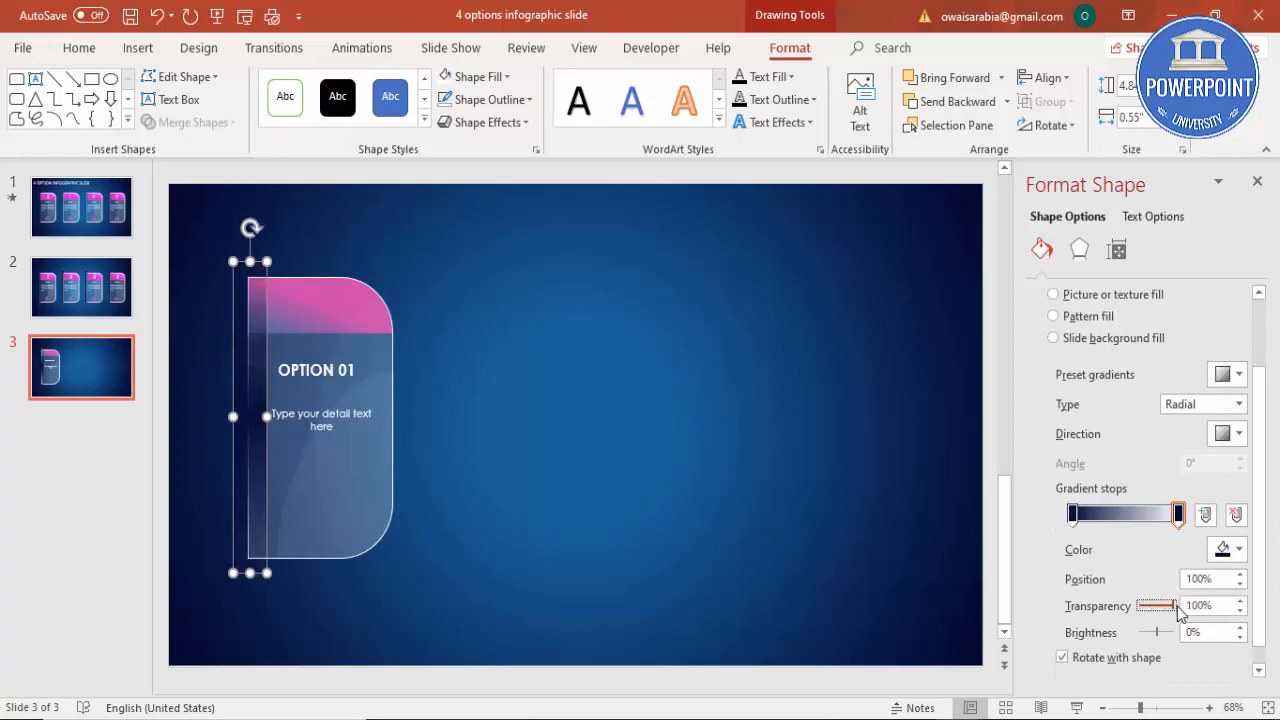
{"action": "left_click", "coordinate": [1183, 407]}
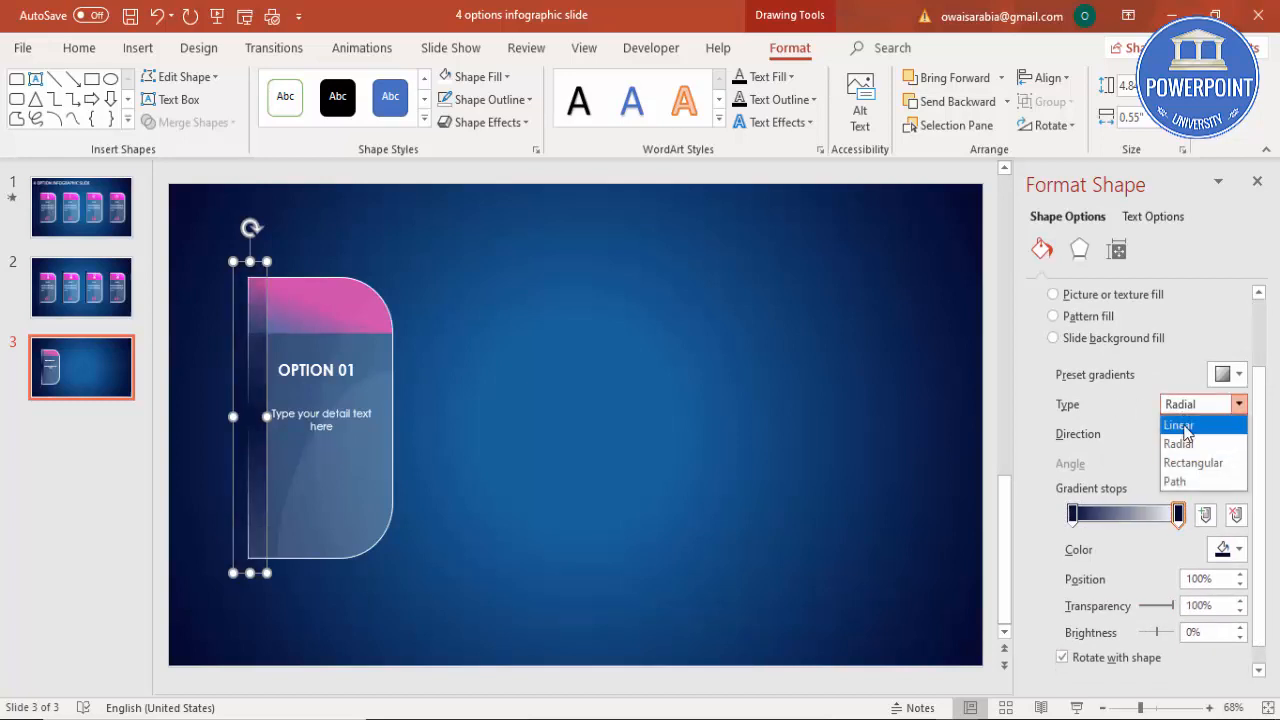
{"action": "left_click", "coordinate": [1228, 434]}
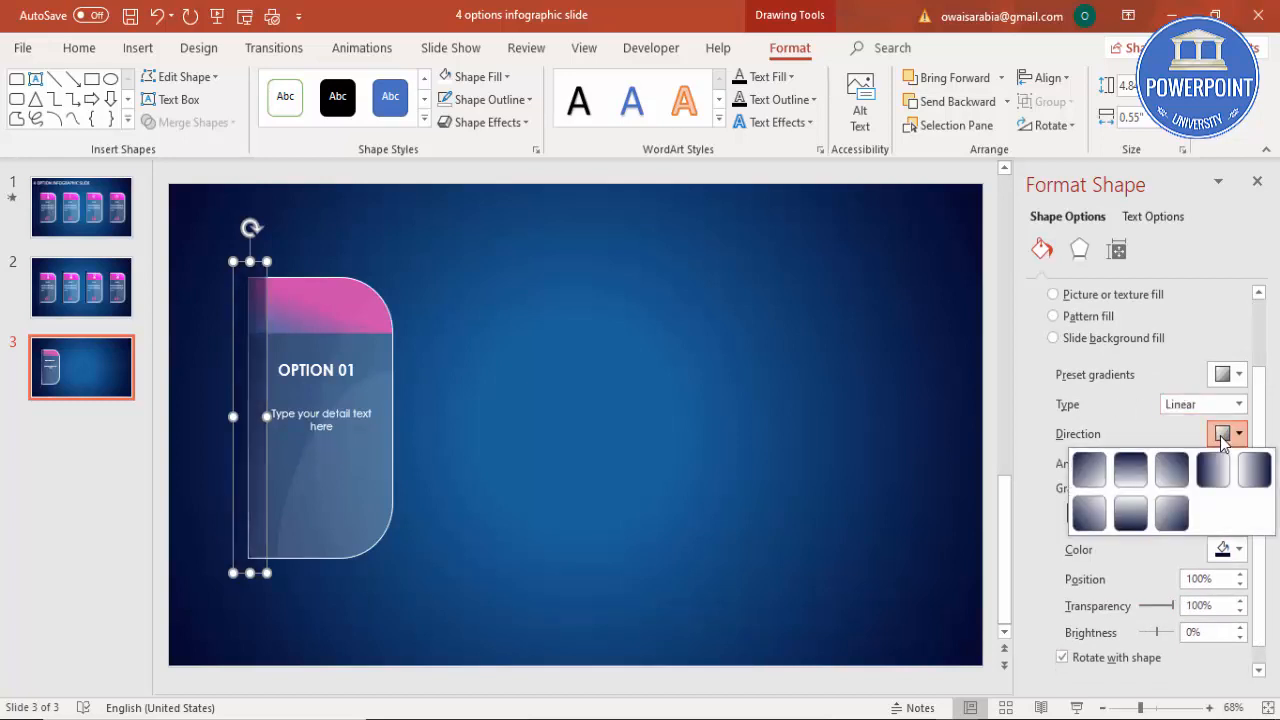
{"action": "left_click", "coordinate": [1213, 470]}
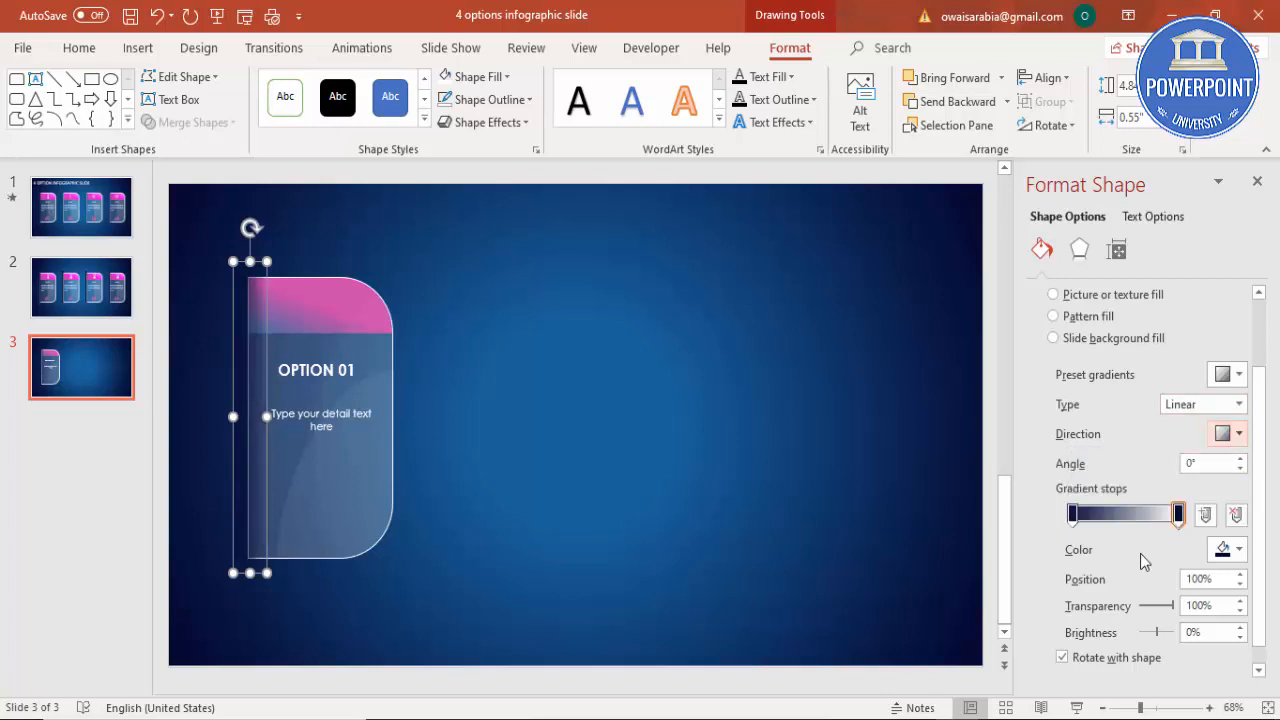
{"action": "left_click_drag", "start_coordinate": [1075, 514], "coordinate": [1148, 522]}
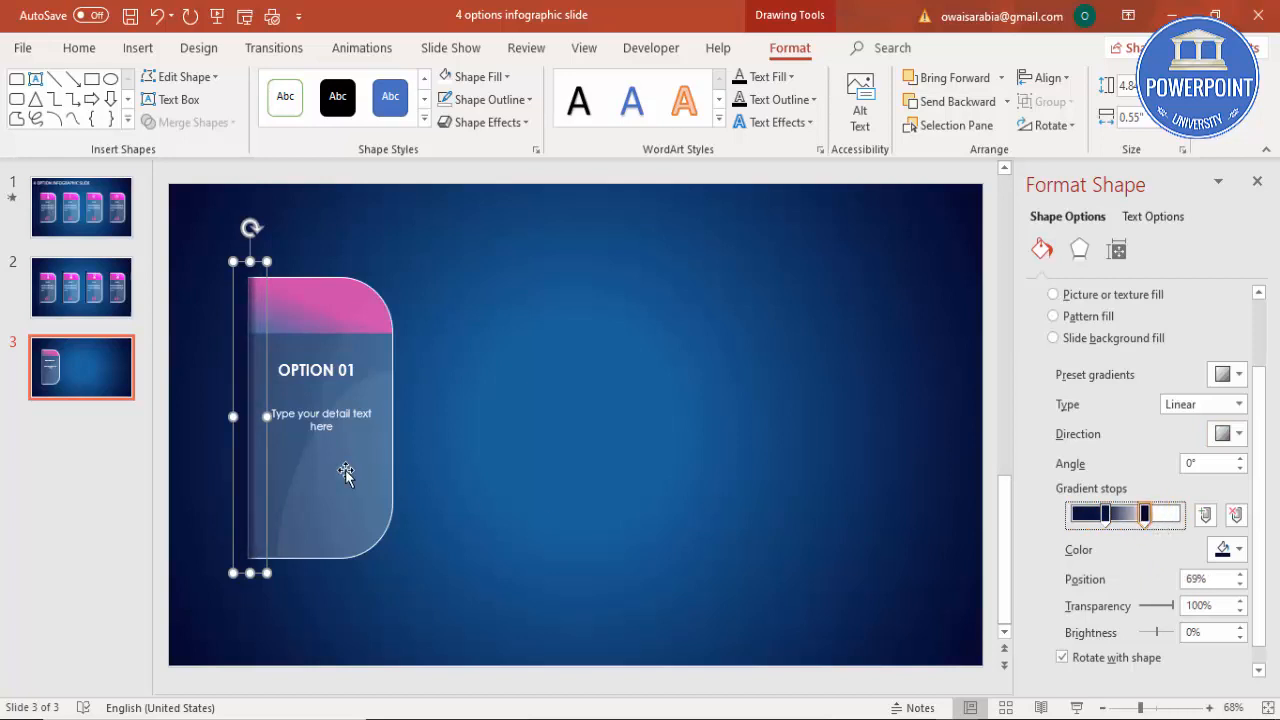
Nudge the shadow strip against the card edge and move the dark stop to 39%.
{"action": "key", "text": "Escape"}
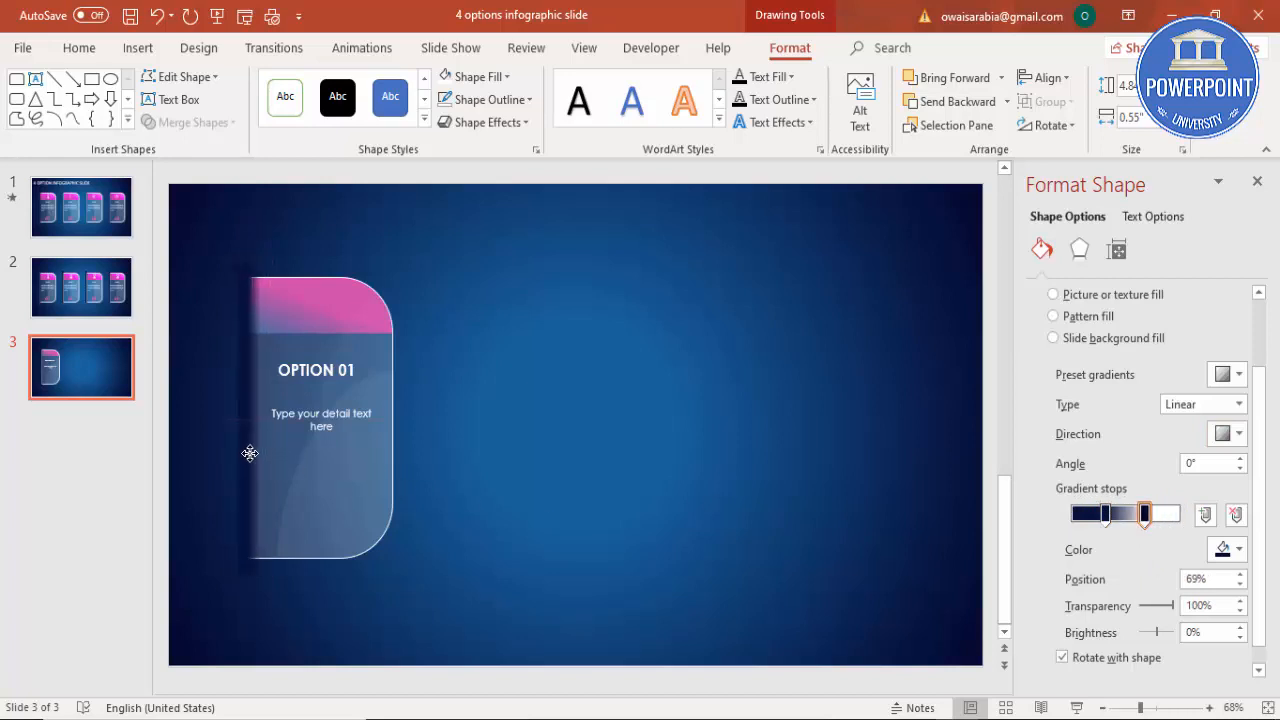
{"action": "left_click_drag", "start_coordinate": [250, 453], "coordinate": [250, 456]}
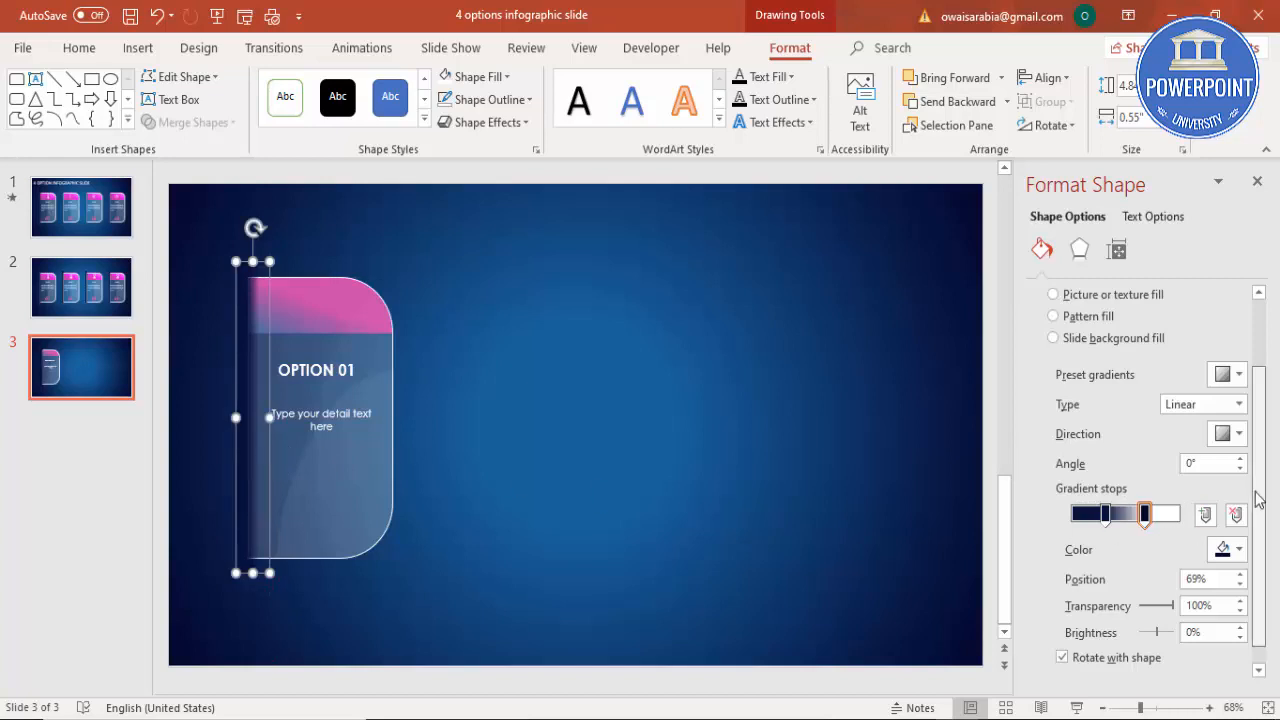
{"action": "scroll", "coordinate": [1249, 491], "scroll_direction": "down", "scroll_amount": 1}
{"action": "left_click_drag", "start_coordinate": [1105, 500], "coordinate": [1116, 500]}
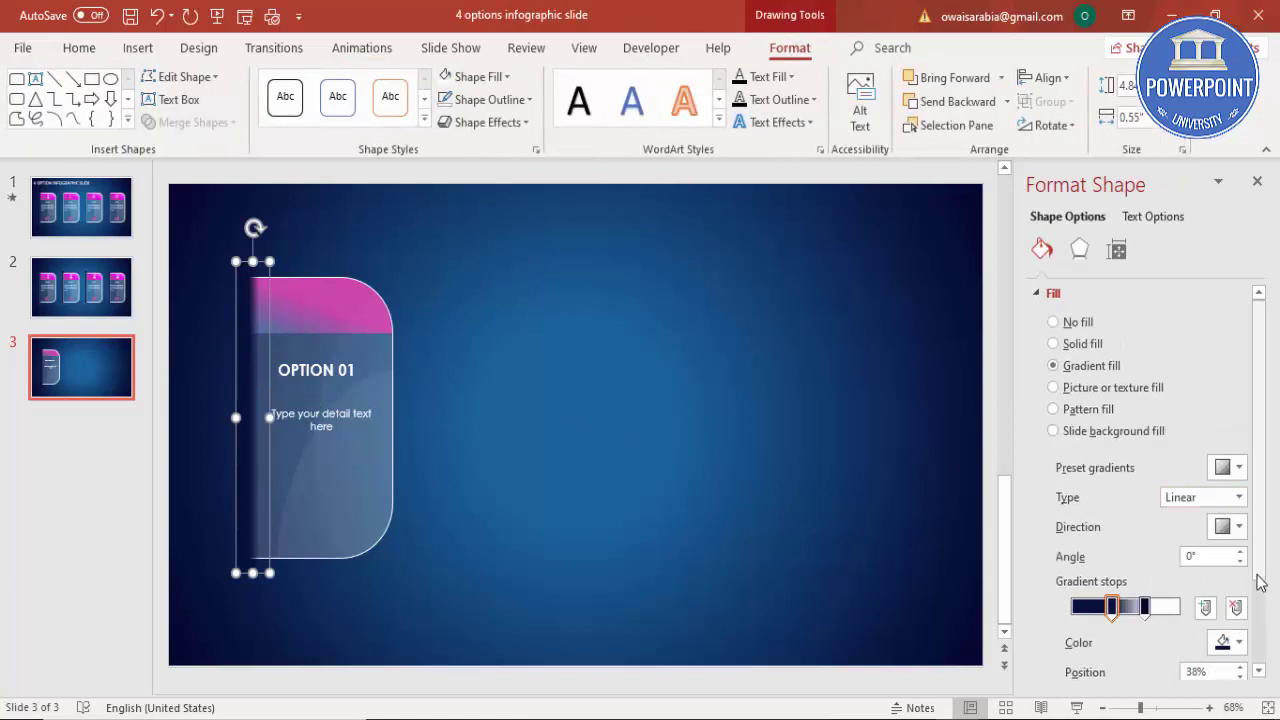
{"action": "scroll", "coordinate": [1262, 590], "scroll_direction": "down", "scroll_amount": 1}
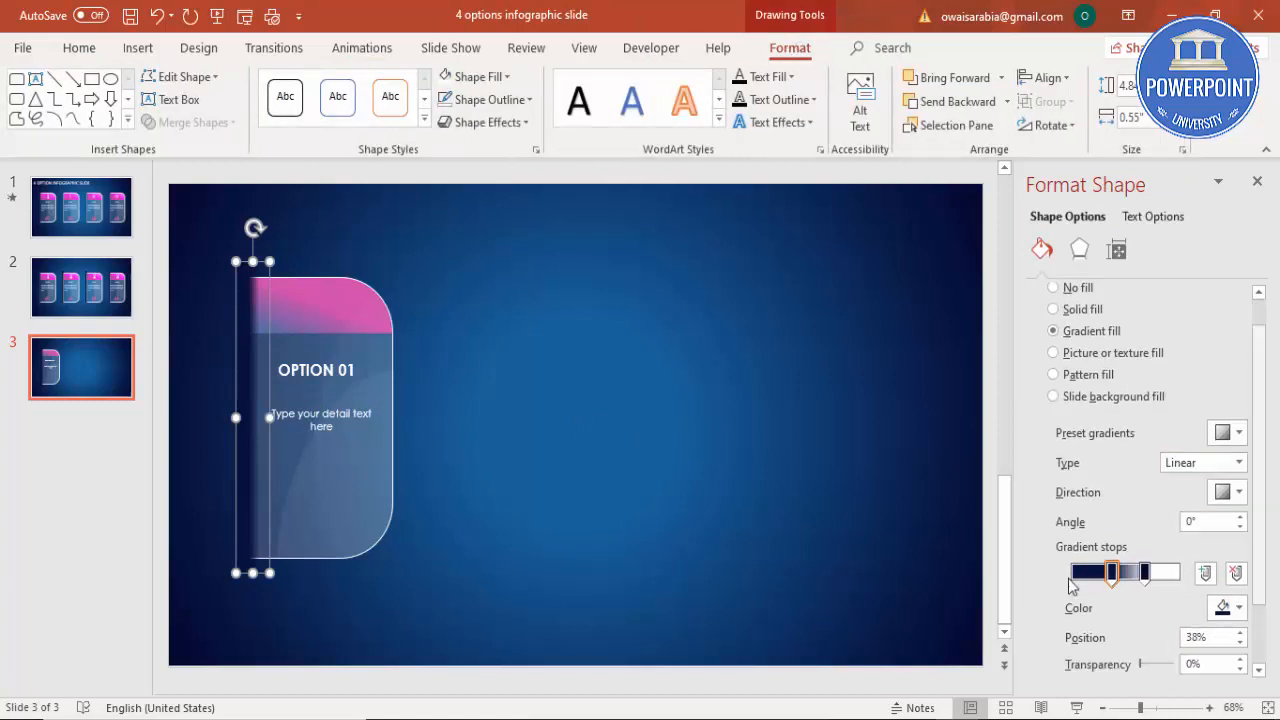
{"action": "left_click", "coordinate": [380, 586]}
Marquee-select all the card's shapes and group them with Ctrl+G.
{"action": "left_click_drag", "start_coordinate": [518, 610], "coordinate": [185, 213]}
{"action": "left_click", "coordinate": [550, 427]}
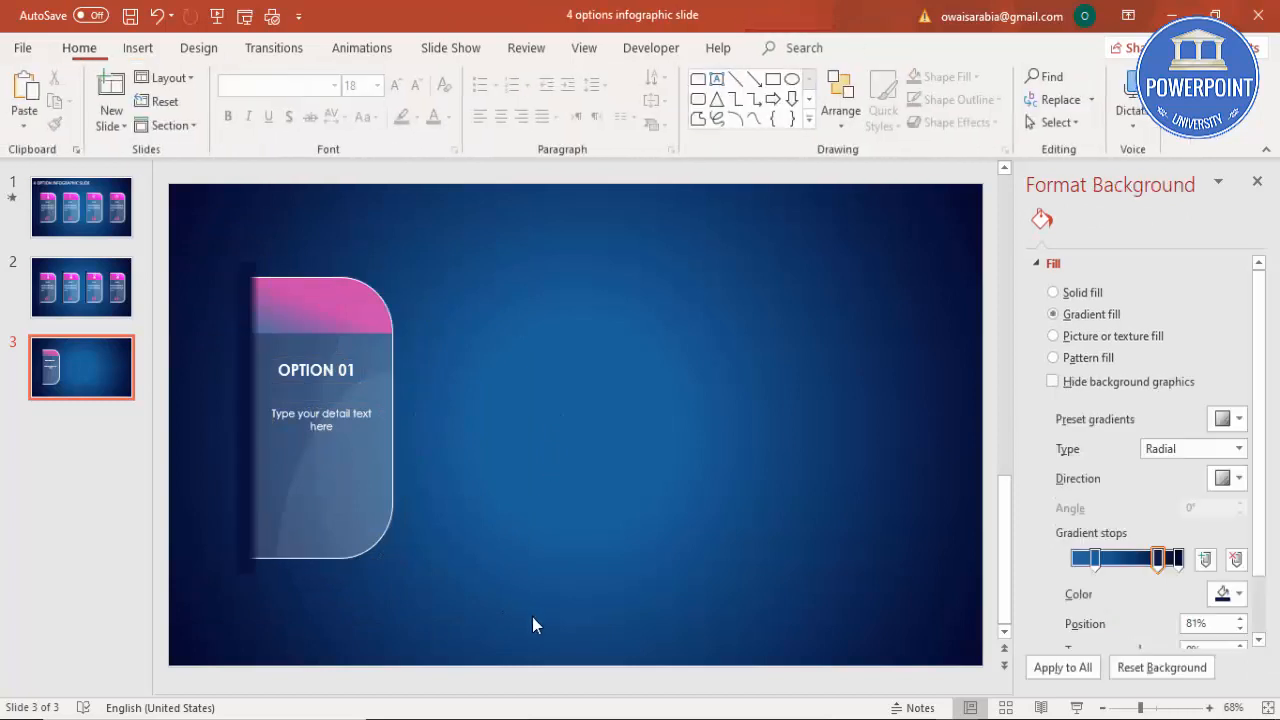
{"action": "left_click_drag", "start_coordinate": [292, 608], "coordinate": [179, 152]}
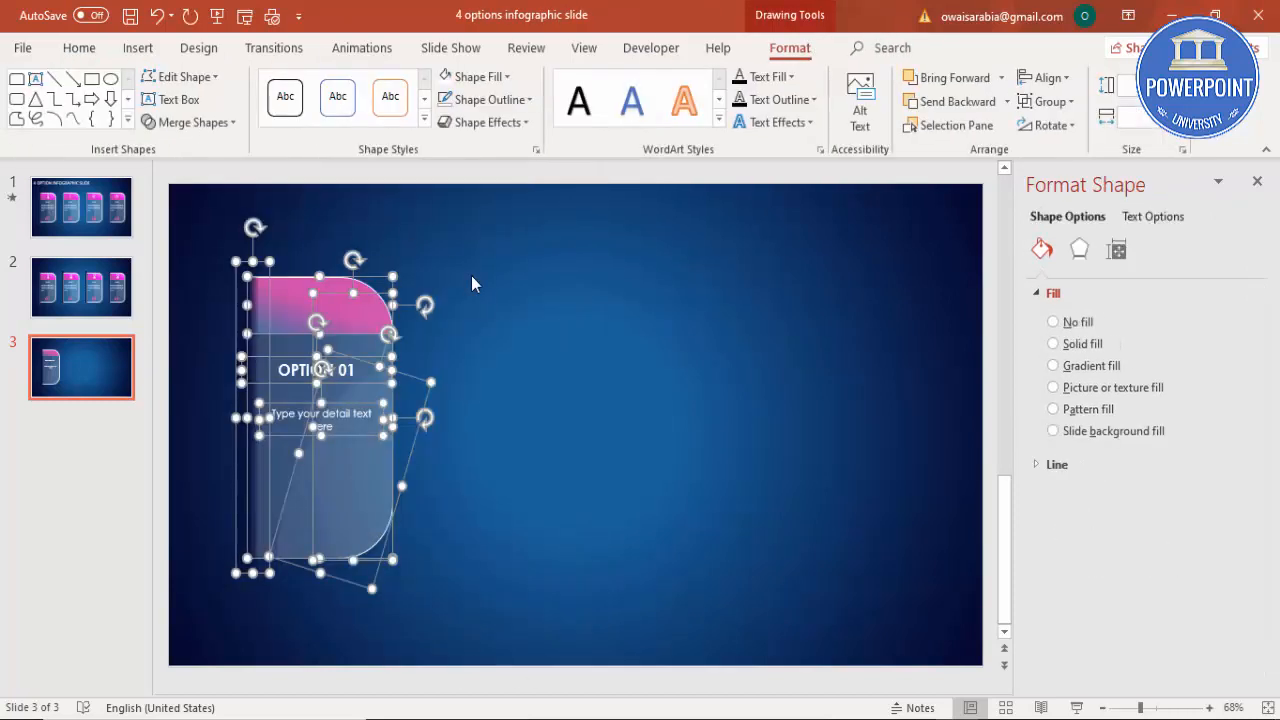
{"action": "key", "text": "ctrl+g"}
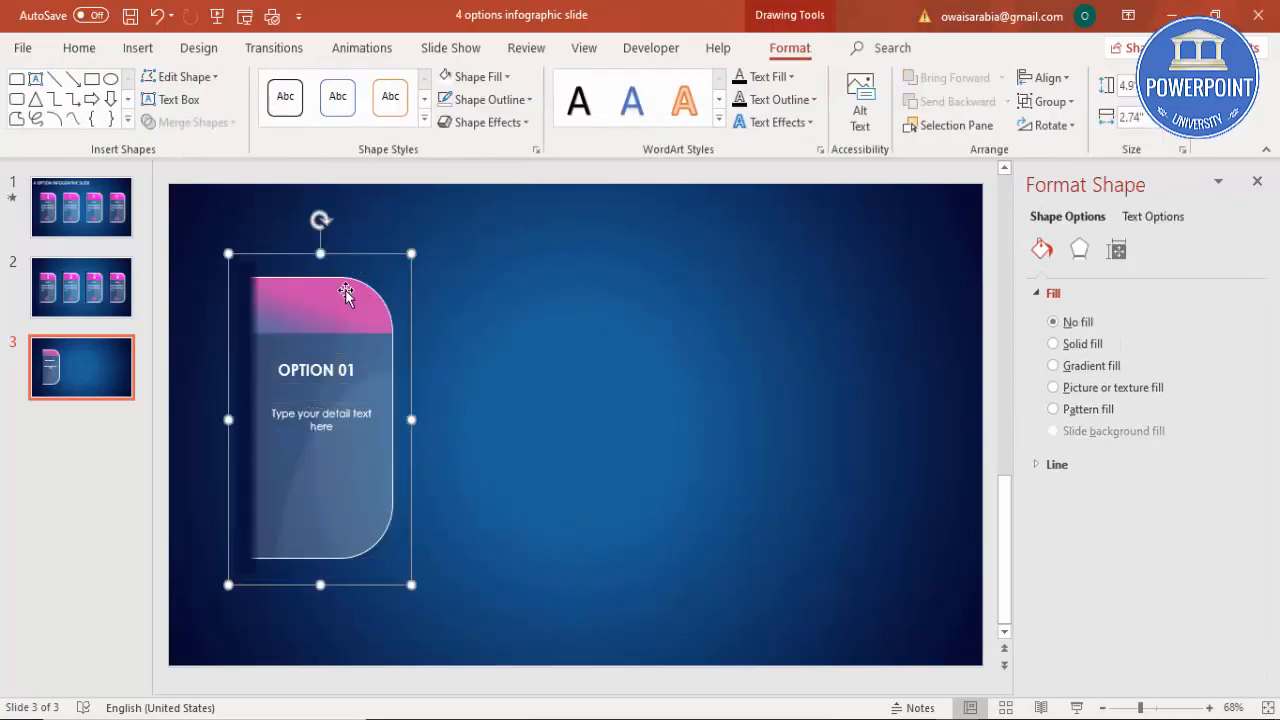
Ctrl-drag a copy of the card to the right and duplicate again for a third card.
{"action": "left_click_drag", "start_coordinate": [345, 291], "coordinate": [600, 290]}
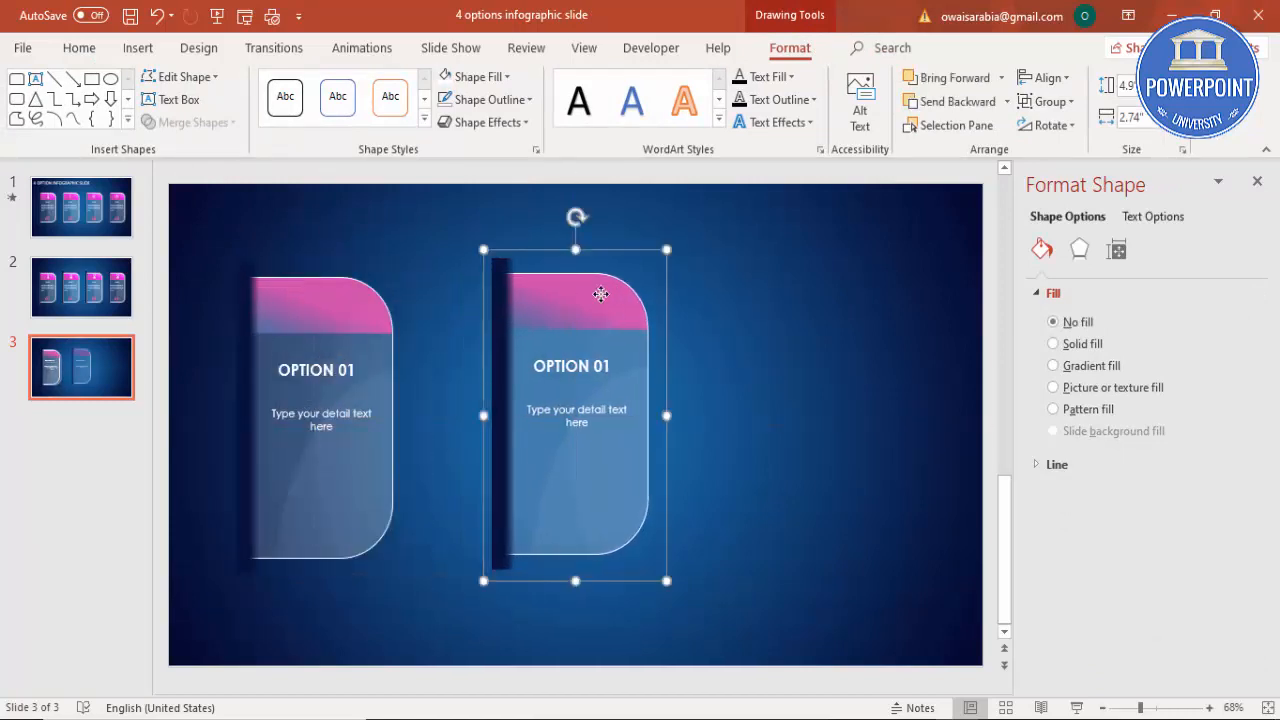
{"action": "key", "text": "ctrl+d"}
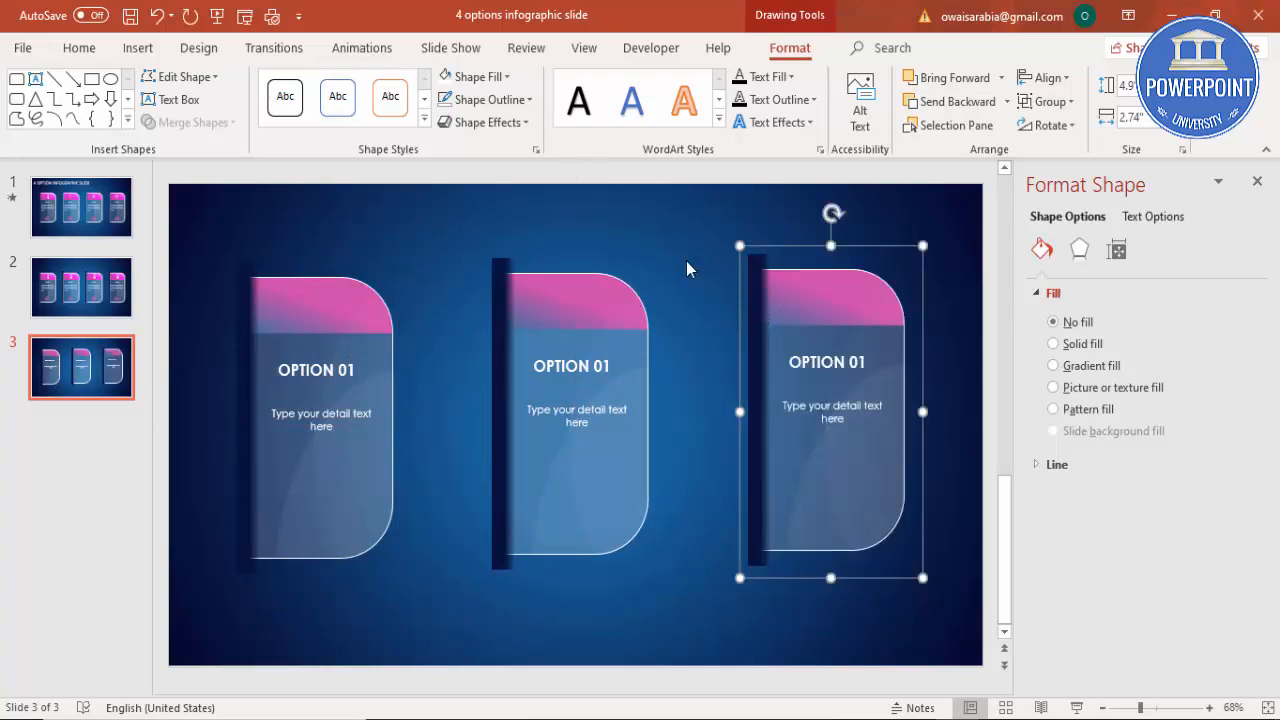
{"action": "left_click", "coordinate": [686, 268]}
{"action": "left_click", "coordinate": [597, 285]}
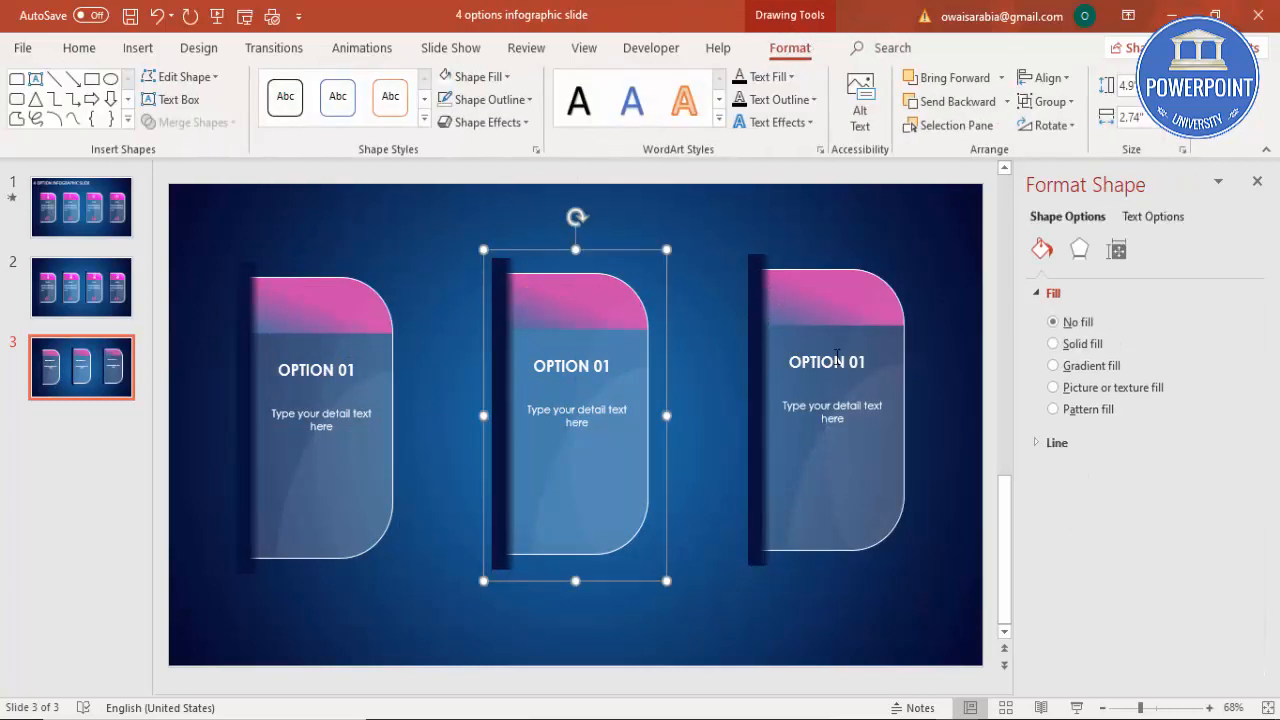
Ungroup the middle and right card copies into separate shapes.
{"action": "left_click", "coordinate": [838, 298], "text": "shift"}
{"action": "right_click", "coordinate": [842, 296]}
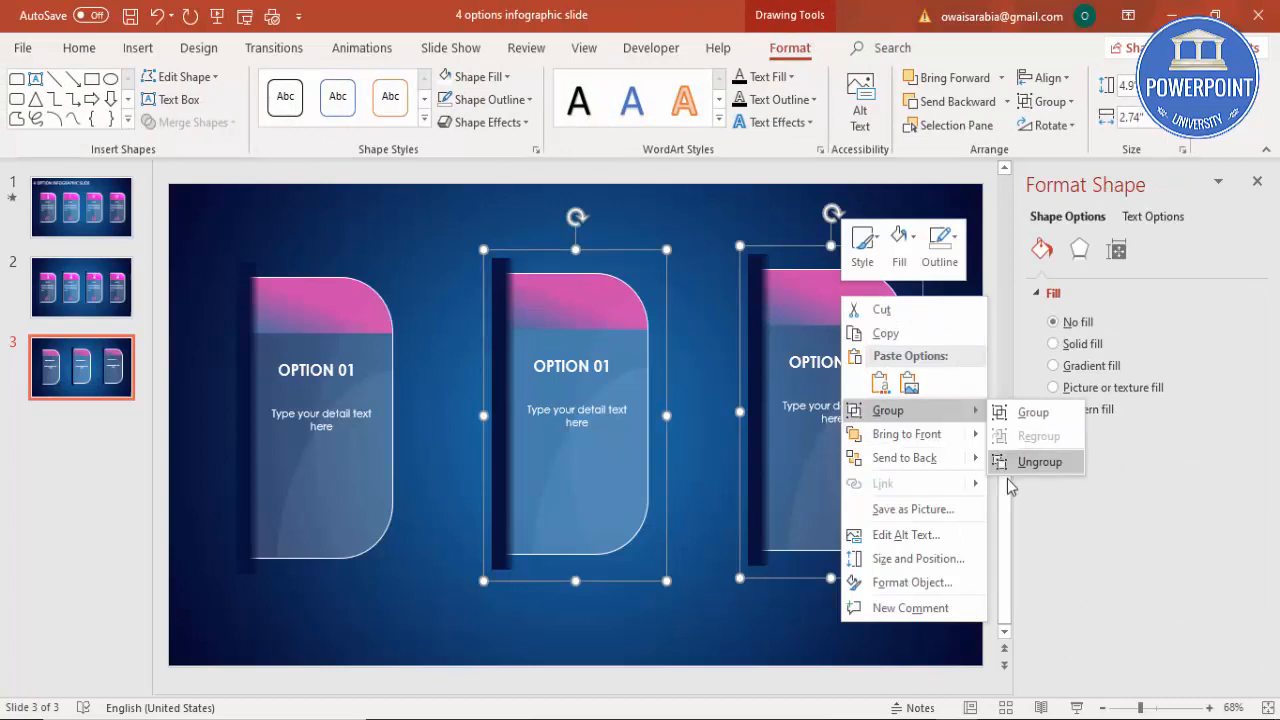
{"action": "left_click", "coordinate": [1029, 466]}
{"action": "left_click", "coordinate": [626, 271]}
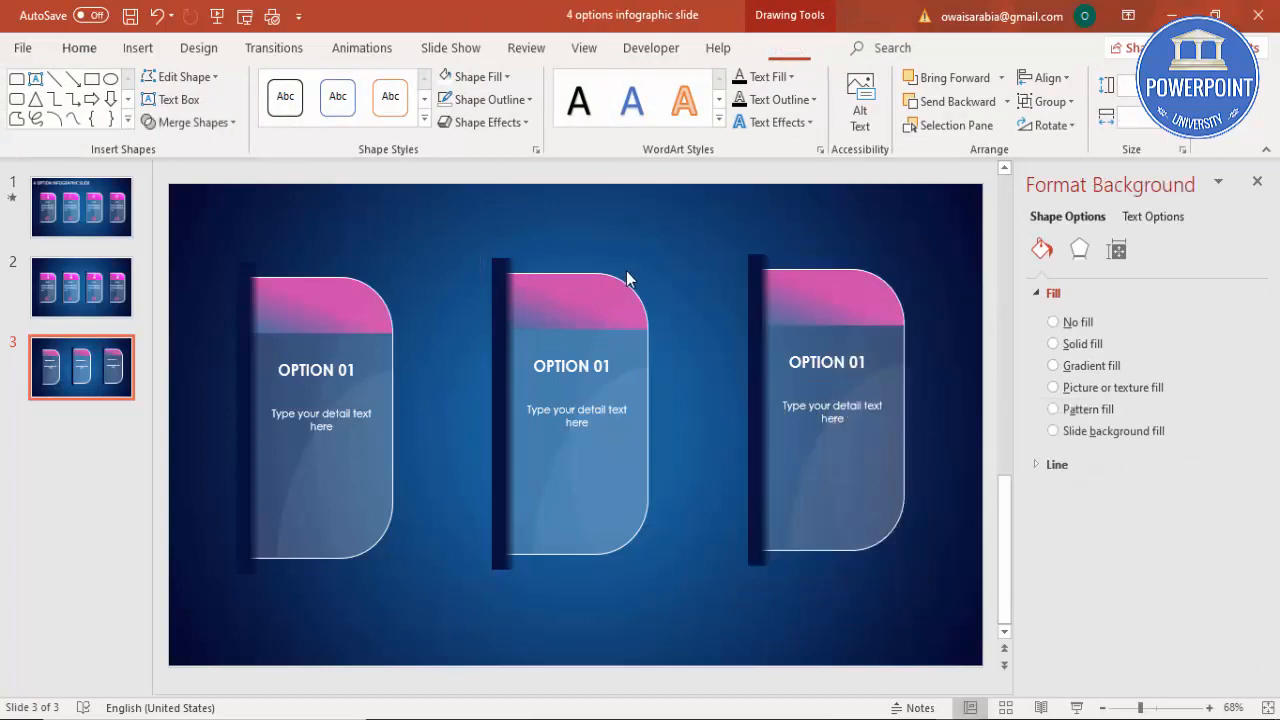
Recolour the middle card's shading strip gradient stop with the eyedropper-sampled background blue.
{"action": "left_click", "coordinate": [498, 284]}
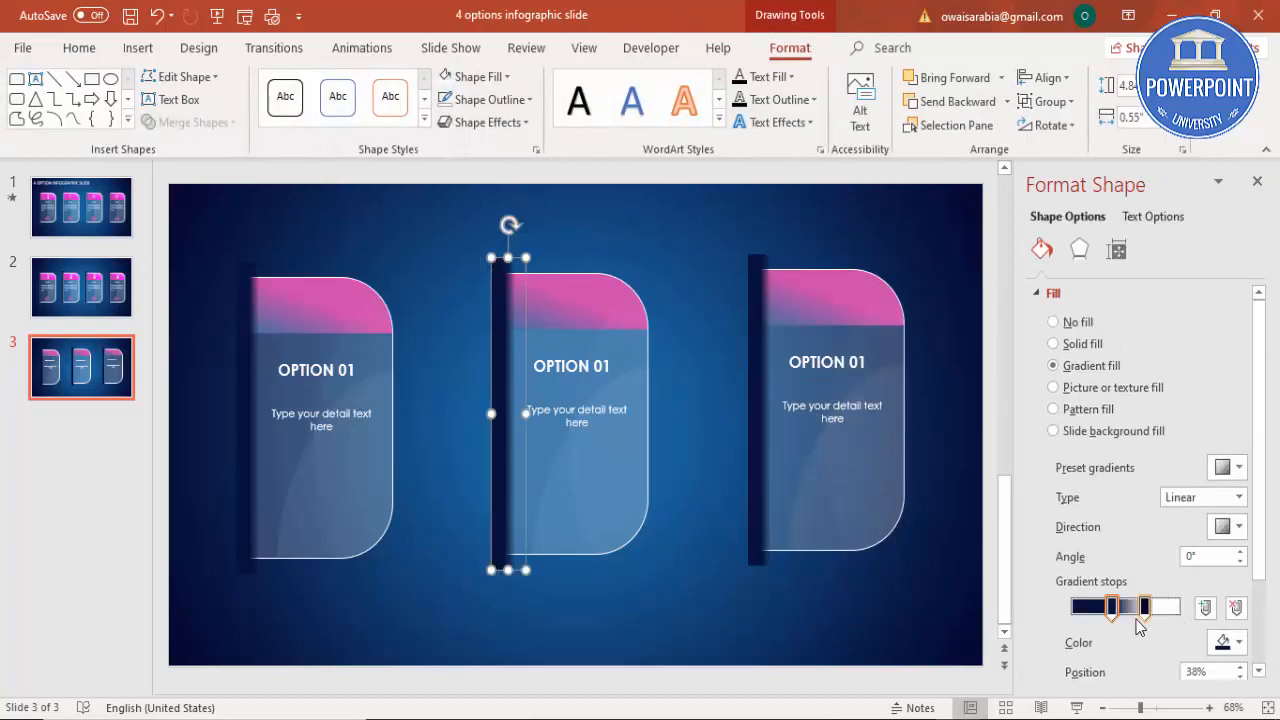
{"action": "left_click", "coordinate": [1212, 645]}
{"action": "left_click", "coordinate": [1160, 616]}
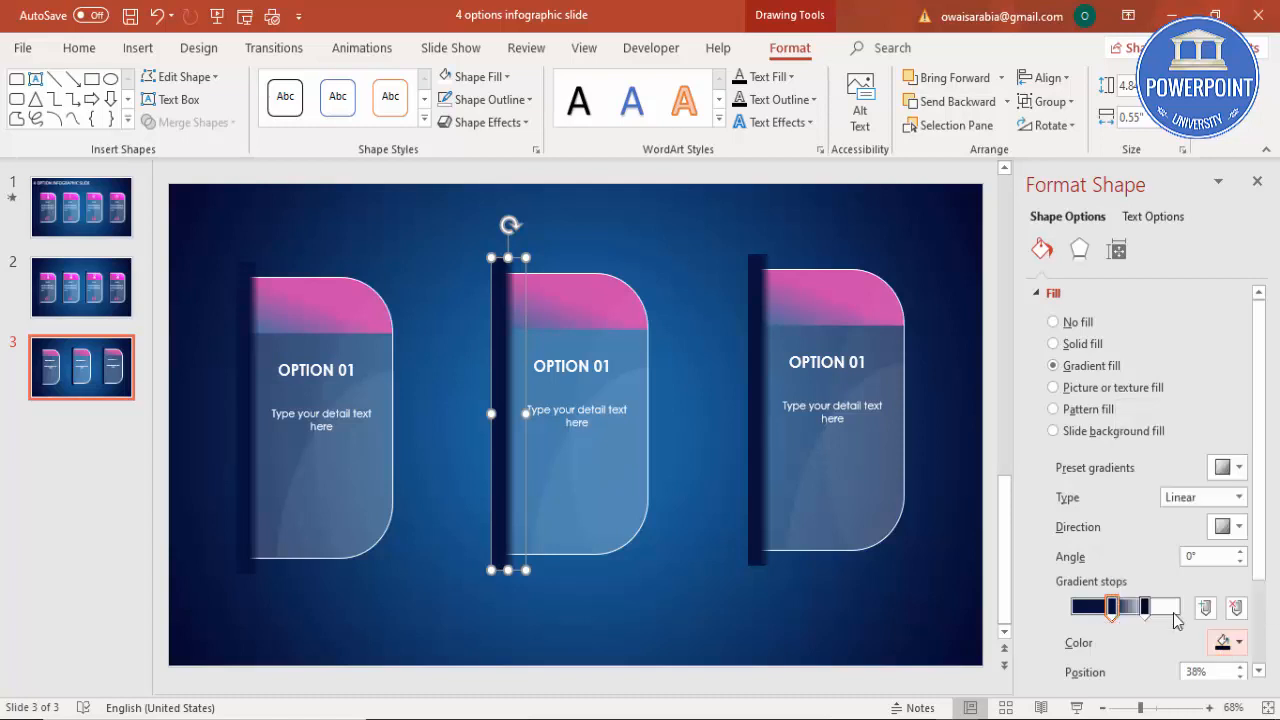
{"action": "left_click", "coordinate": [478, 290]}
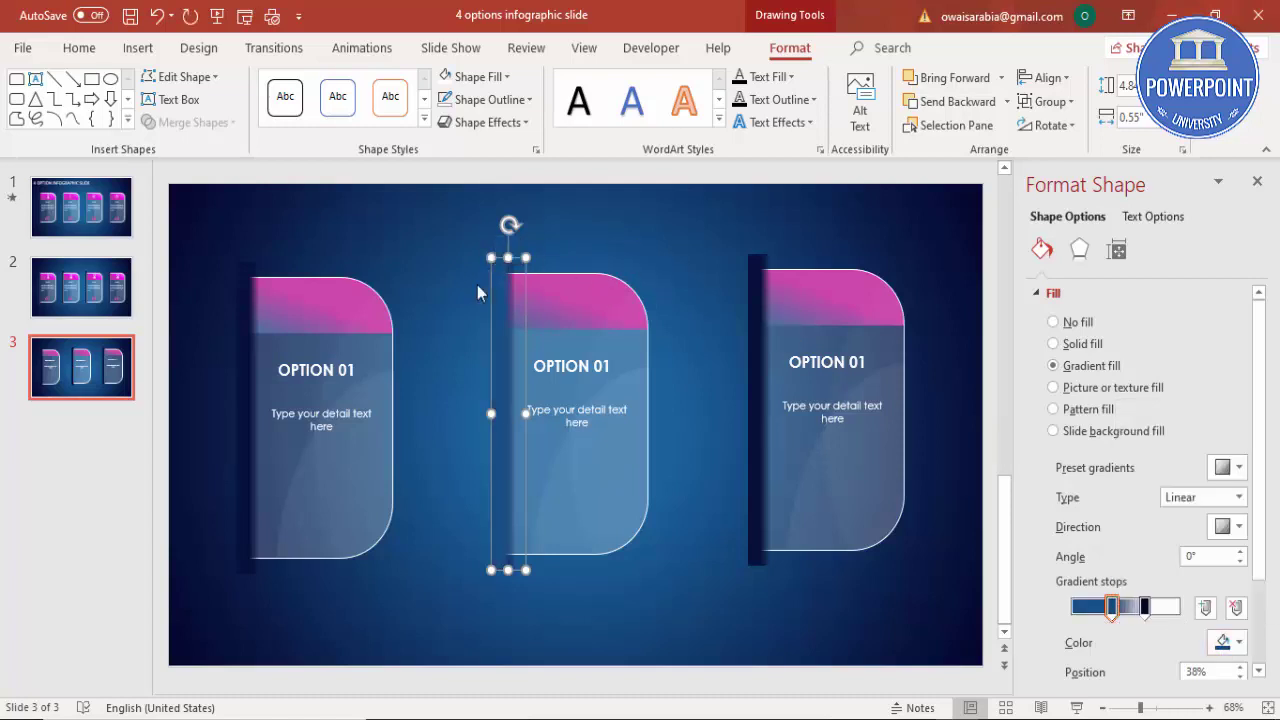
{"action": "left_click", "coordinate": [664, 543]}
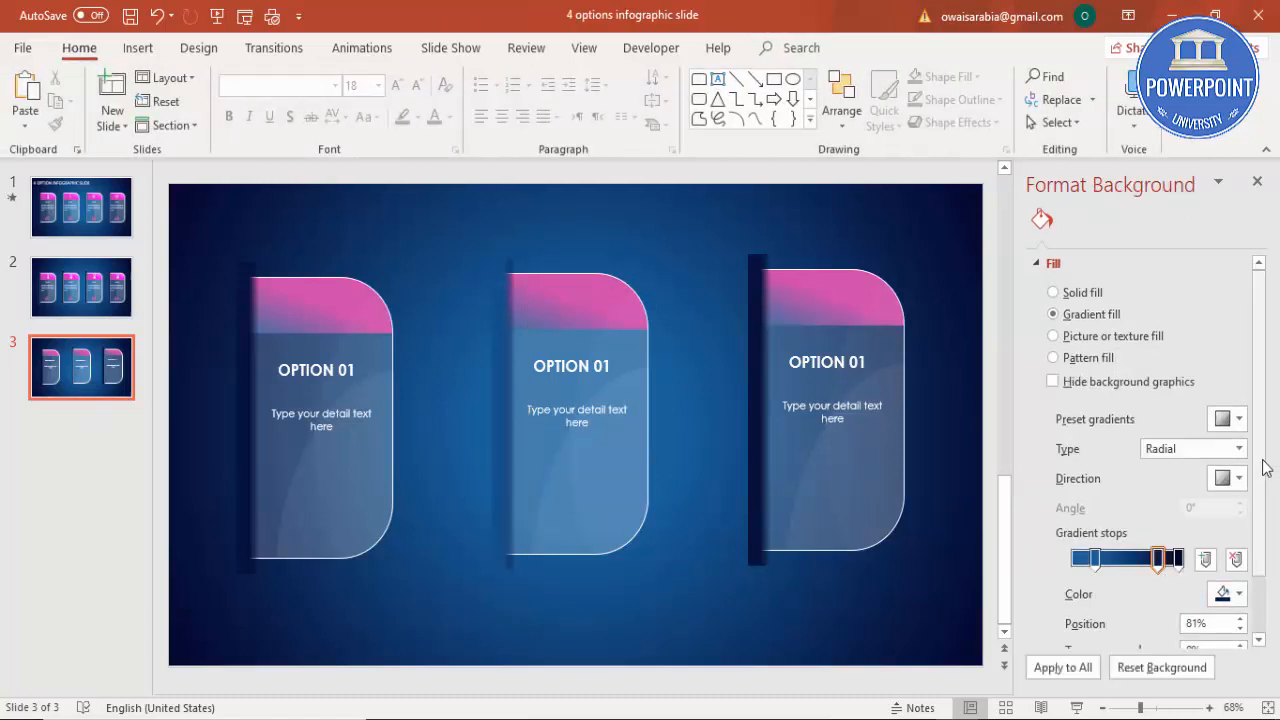
{"action": "scroll", "coordinate": [1266, 465], "scroll_direction": "down", "scroll_amount": 2}
{"action": "left_click", "coordinate": [522, 366]}
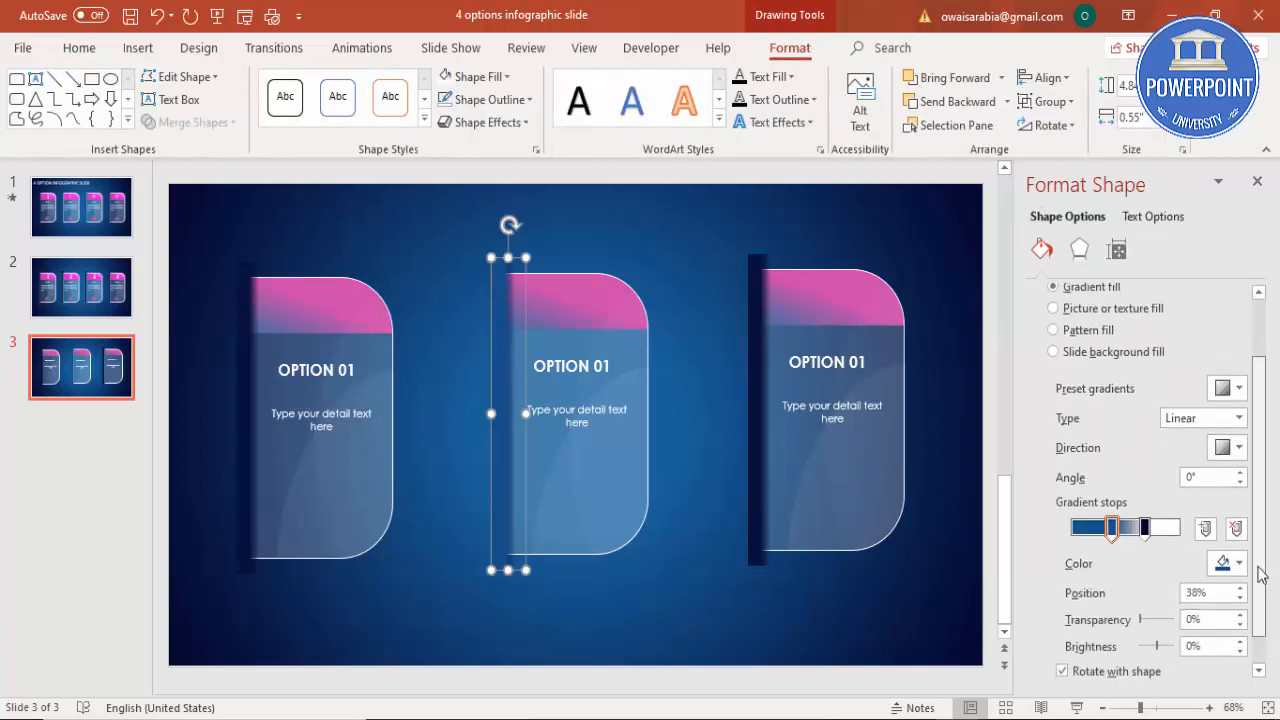
{"action": "scroll", "coordinate": [1258, 520], "scroll_direction": "down", "scroll_amount": 1}
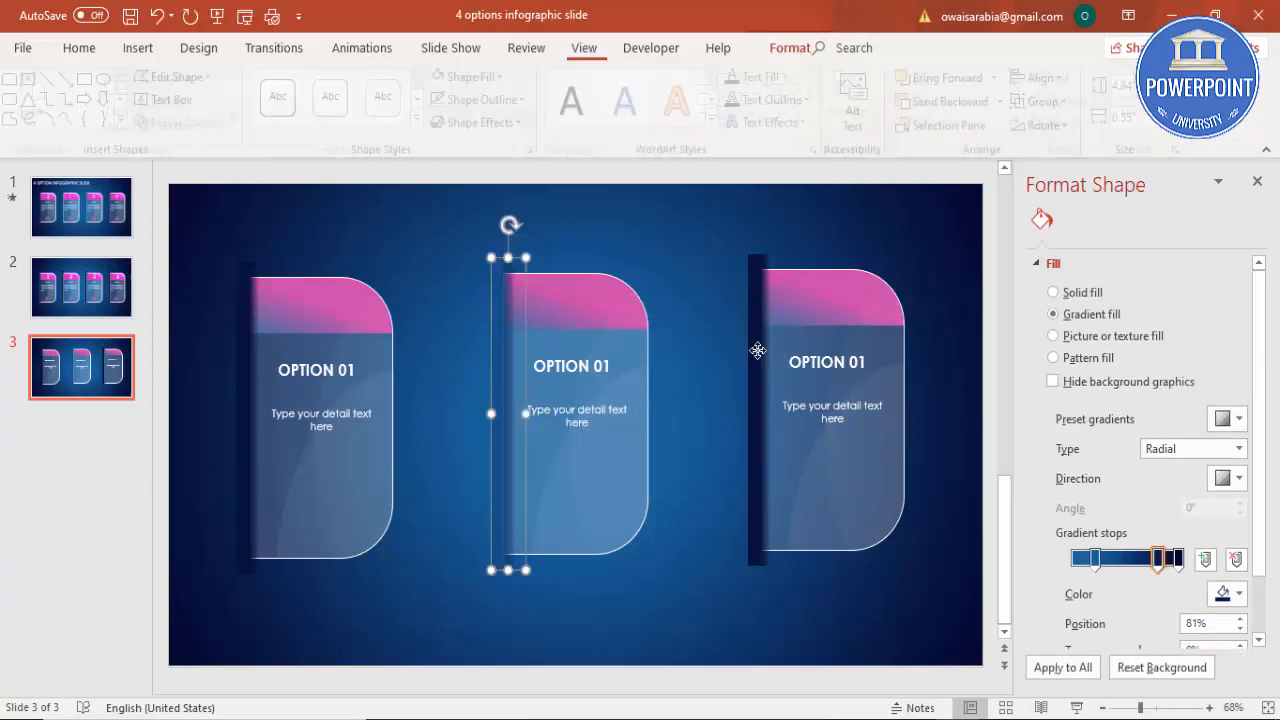
Sample the background blue onto the right card's shading strip and shift its gradient stop slightly right.
{"action": "left_click", "coordinate": [749, 352]}
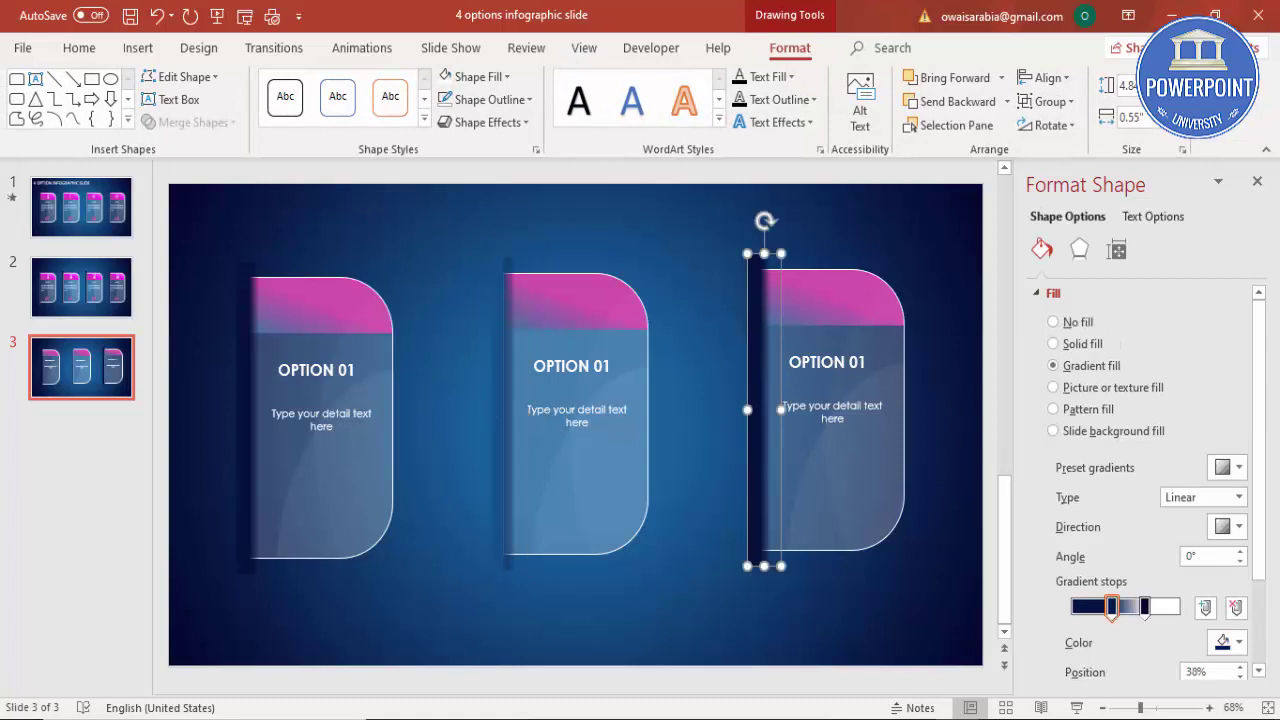
{"action": "left_click", "coordinate": [1239, 641]}
{"action": "left_click", "coordinate": [1200, 615]}
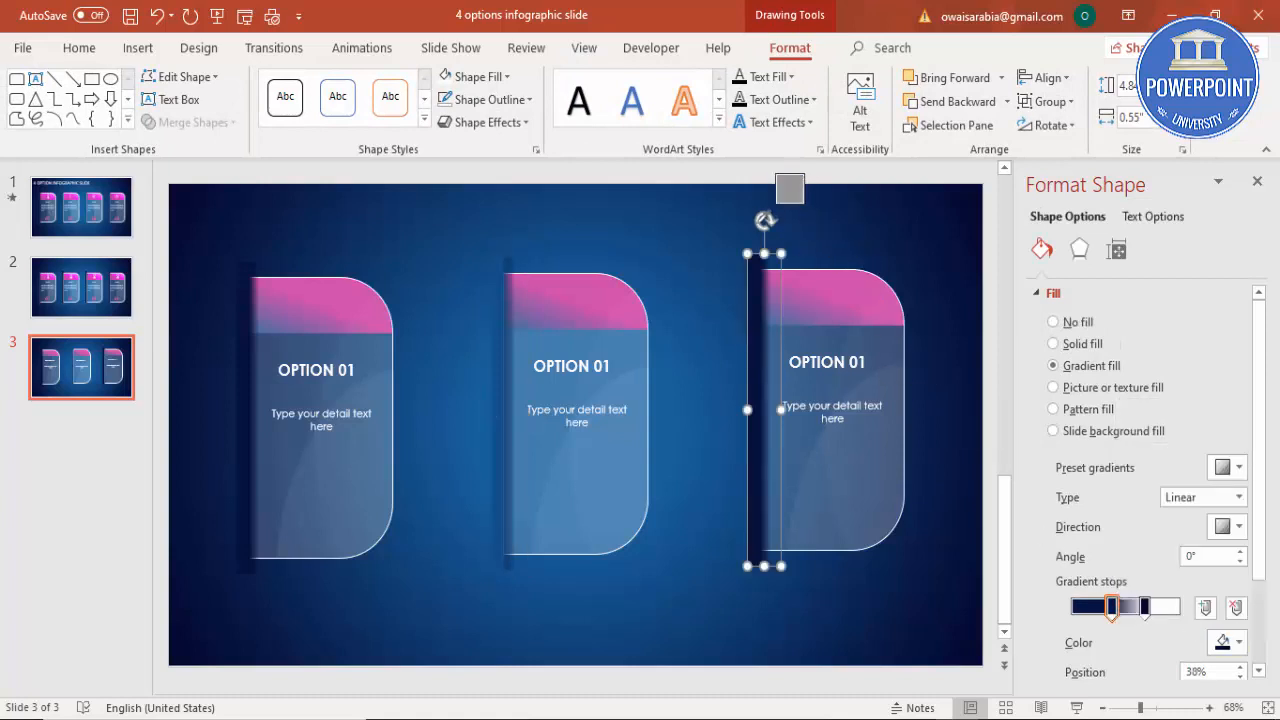
{"action": "left_click", "coordinate": [746, 230]}
{"action": "left_click", "coordinate": [858, 598]}
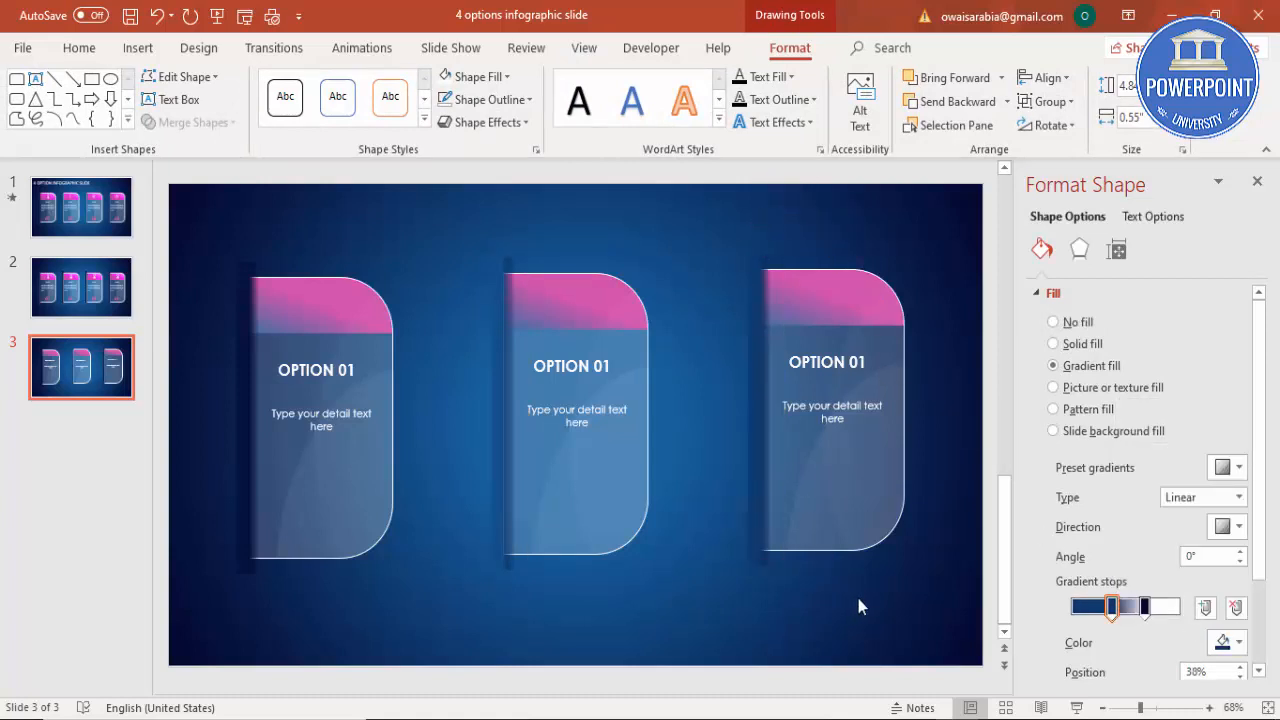
{"action": "left_click", "coordinate": [745, 381]}
{"action": "scroll", "coordinate": [1150, 480], "scroll_direction": "down", "scroll_amount": 3}
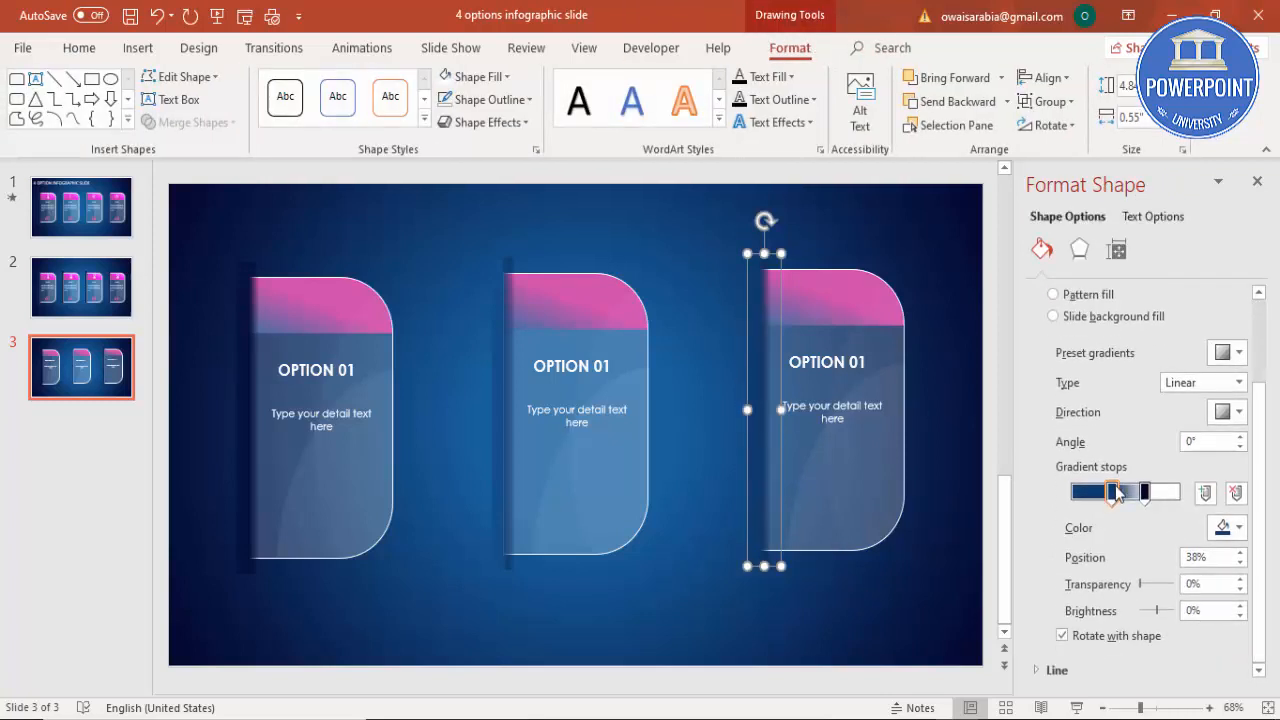
{"action": "left_click_drag", "start_coordinate": [1117, 493], "coordinate": [1125, 499]}
{"action": "left_click", "coordinate": [1141, 498]}
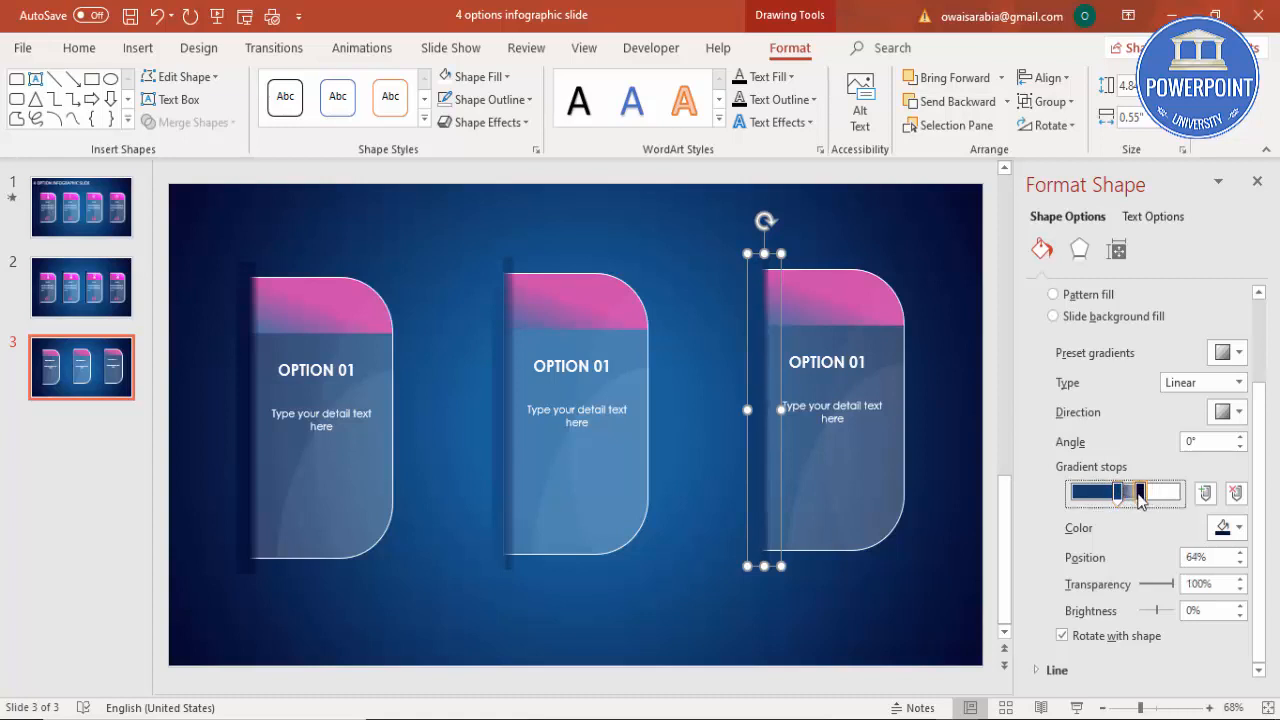
{"action": "left_click", "coordinate": [901, 566]}
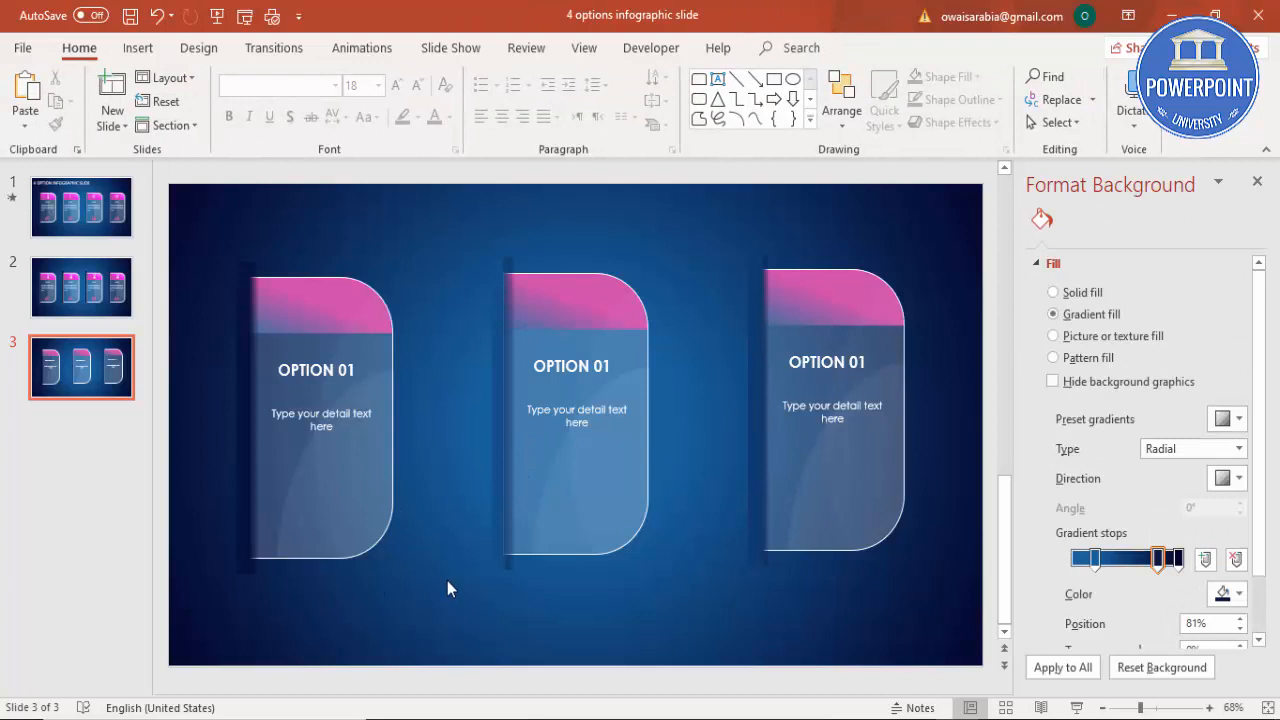
Retitle the middle card heading OPTION 02 and the right card heading OPTION 03.
{"action": "left_click", "coordinate": [604, 366]}
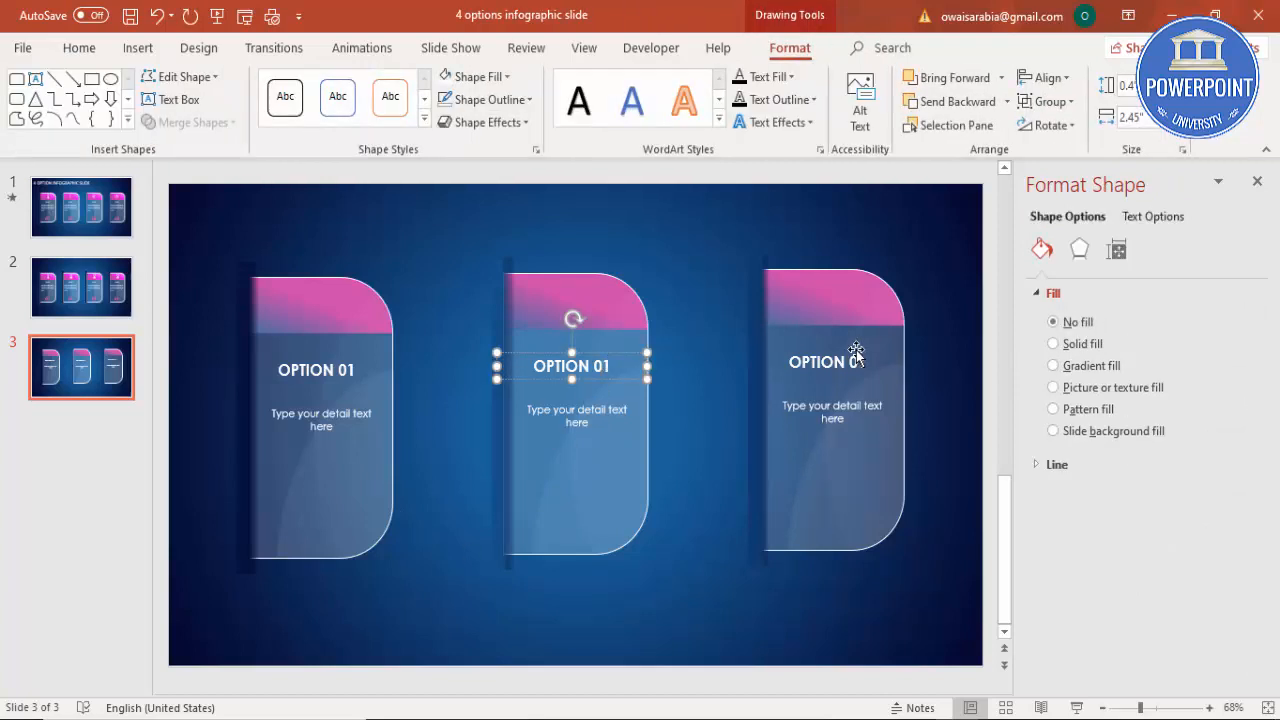
{"action": "key", "text": "BackSpace"}
{"action": "type", "text": "2"}
{"action": "left_click", "coordinate": [851, 364]}
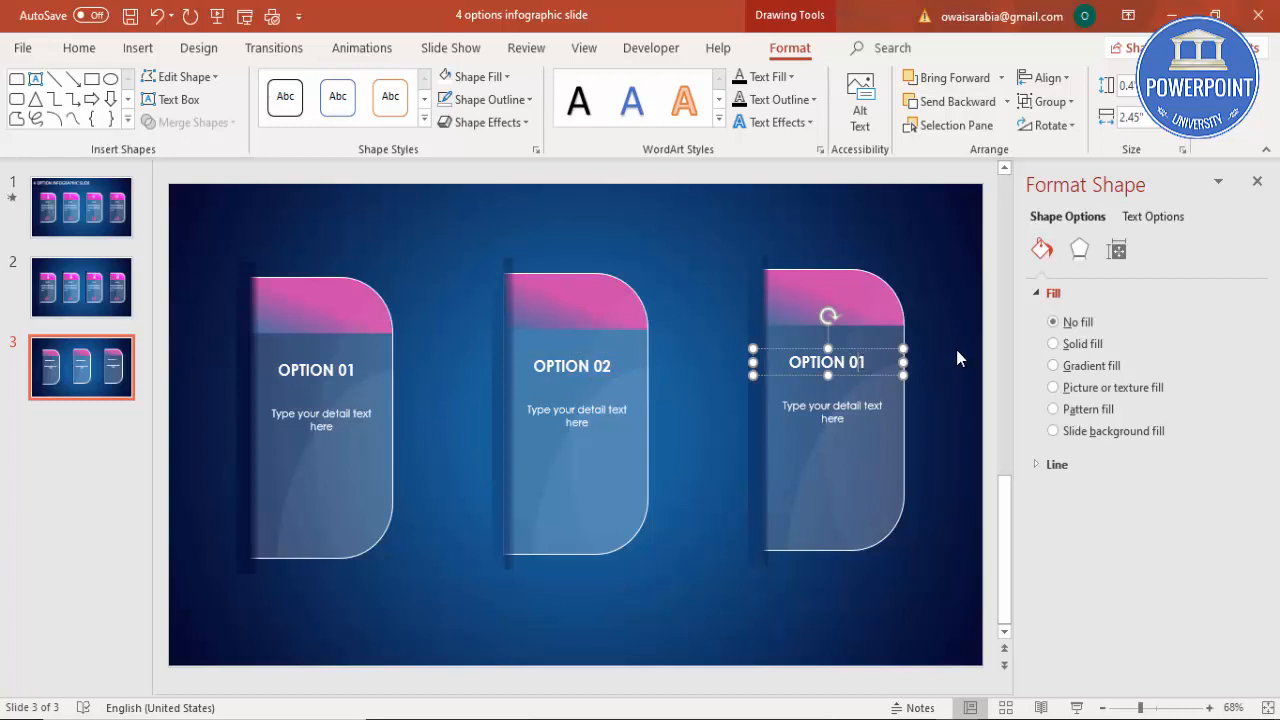
{"action": "key", "text": "BackSpace"}
{"action": "type", "text": "3"}
{"action": "left_click", "coordinate": [796, 627]}
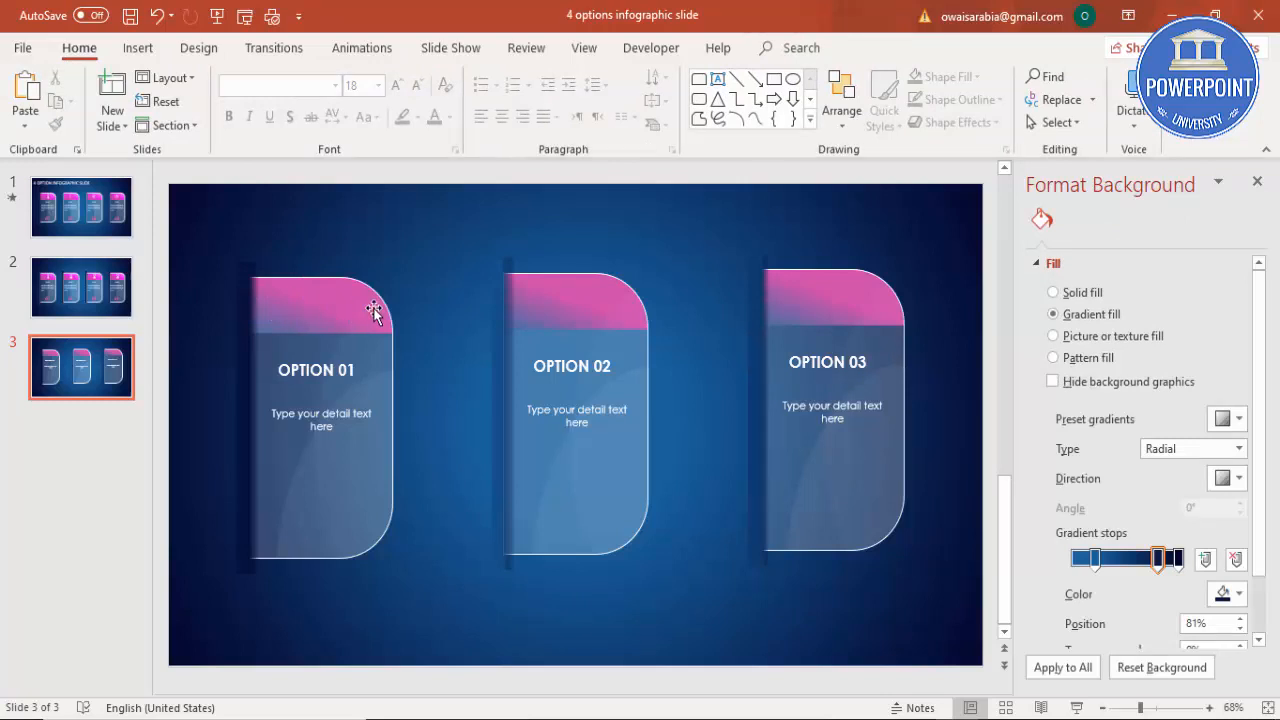
Marquee-select the middle card's pieces, undoing an accidental move.
{"action": "left_click", "coordinate": [321, 291]}
{"action": "left_click", "coordinate": [479, 226]}
{"action": "mouse_move", "coordinate": [413, 181]}
{"action": "left_mouse_down"}
{"action": "mouse_move", "coordinate": [667, 607]}
{"action": "mouse_move", "coordinate": [737, 691]}
{"action": "left_mouse_up"}
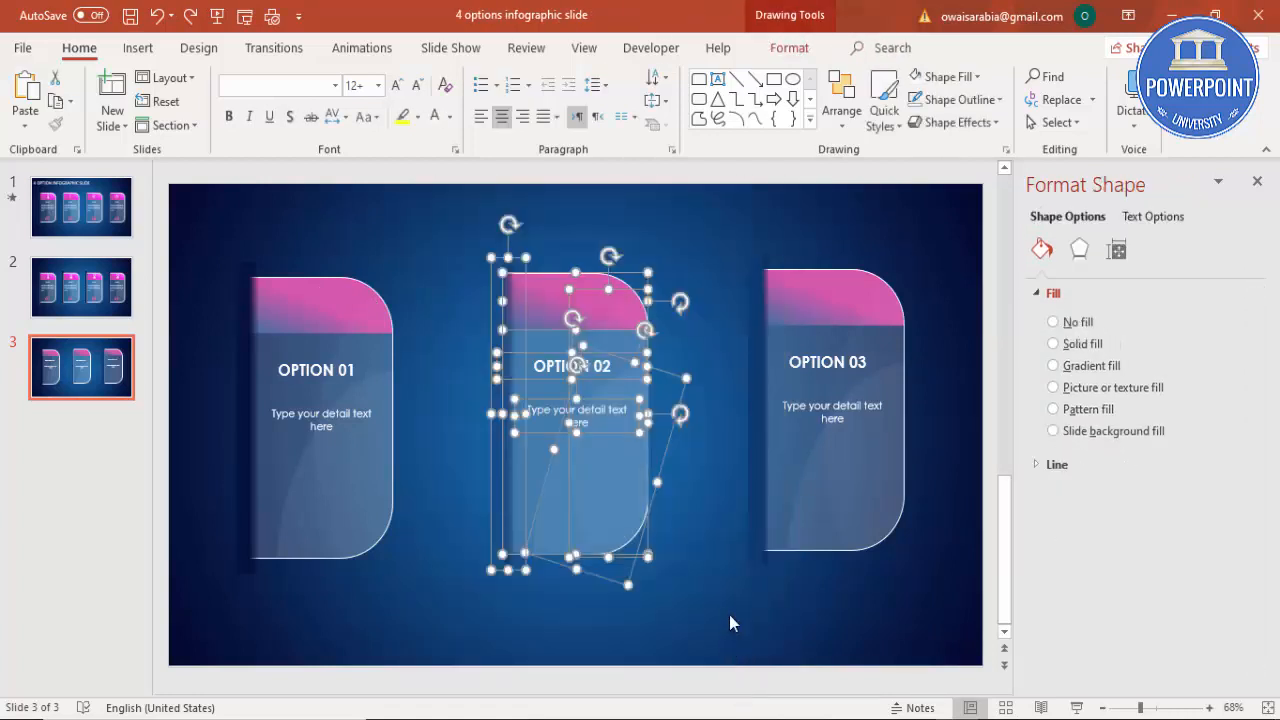
{"action": "left_click_drag", "start_coordinate": [614, 486], "coordinate": [575, 463]}
{"action": "key", "text": "ctrl+z"}
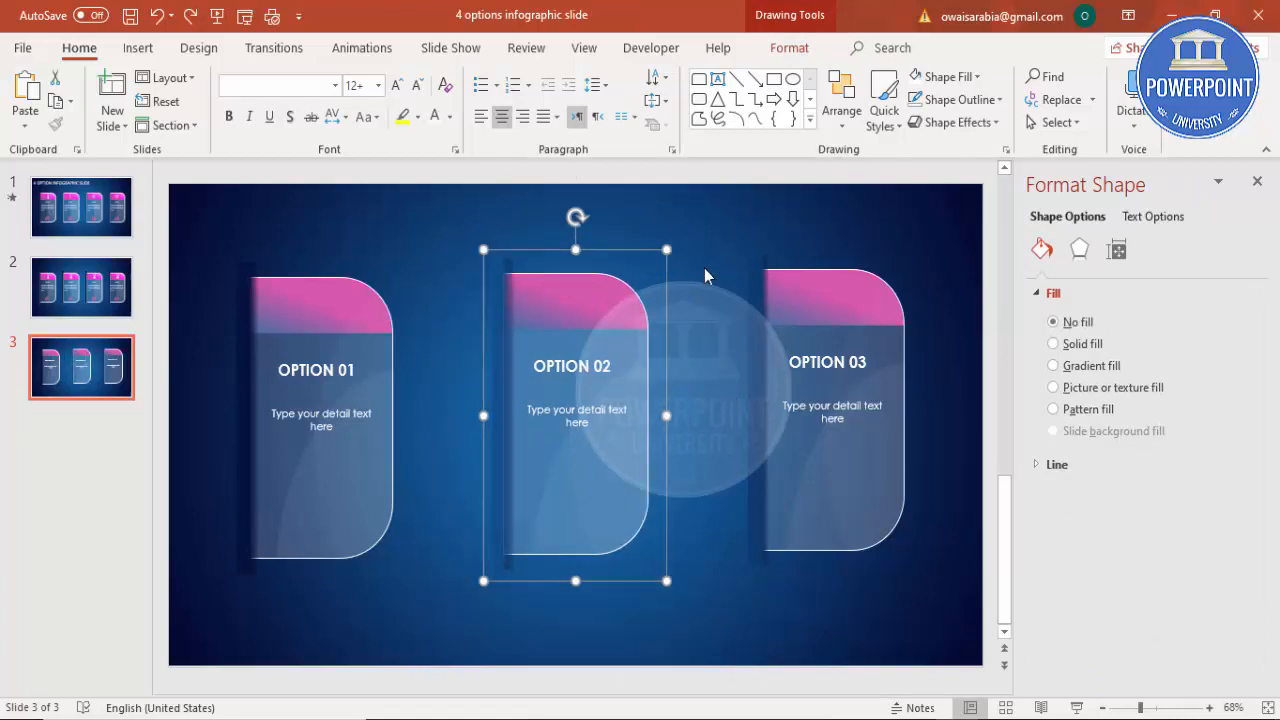
Marquee-select the OPTION 03 card's pieces and group them into one object.
{"action": "left_click_drag", "start_coordinate": [692, 200], "coordinate": [960, 632]}
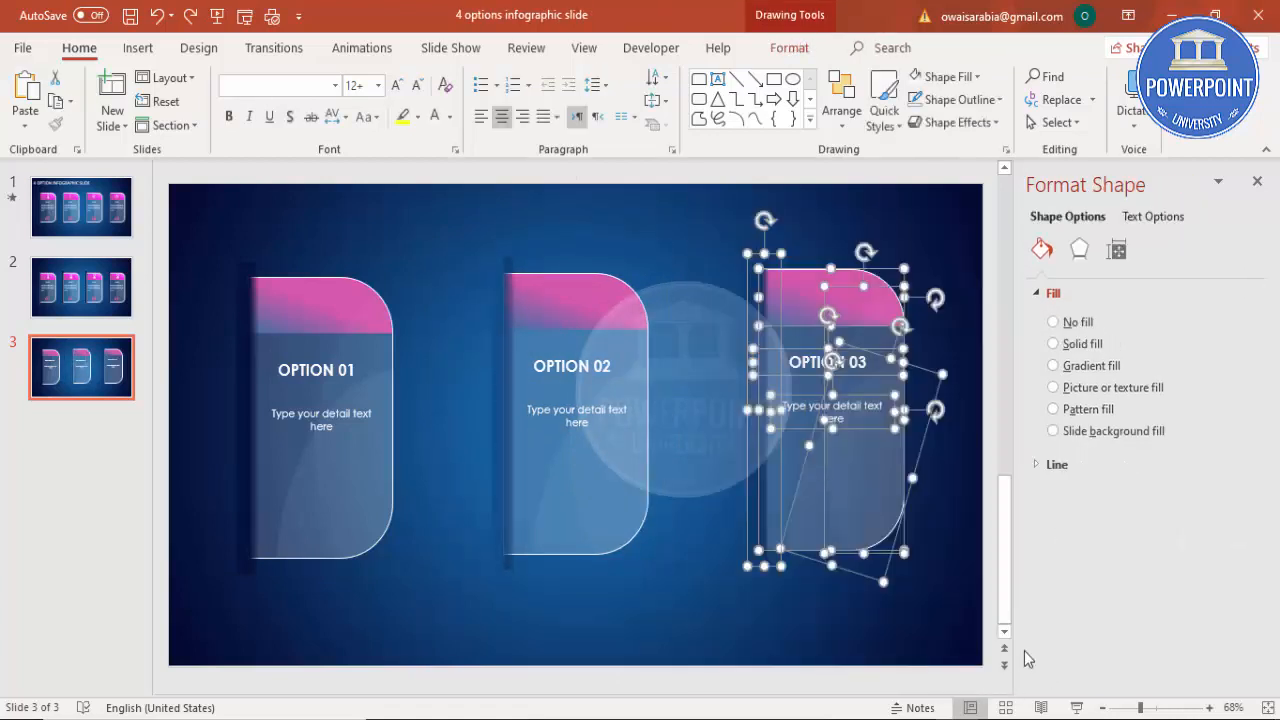
{"action": "key", "text": "ctrl+g"}
{"action": "left_click", "coordinate": [356, 315]}
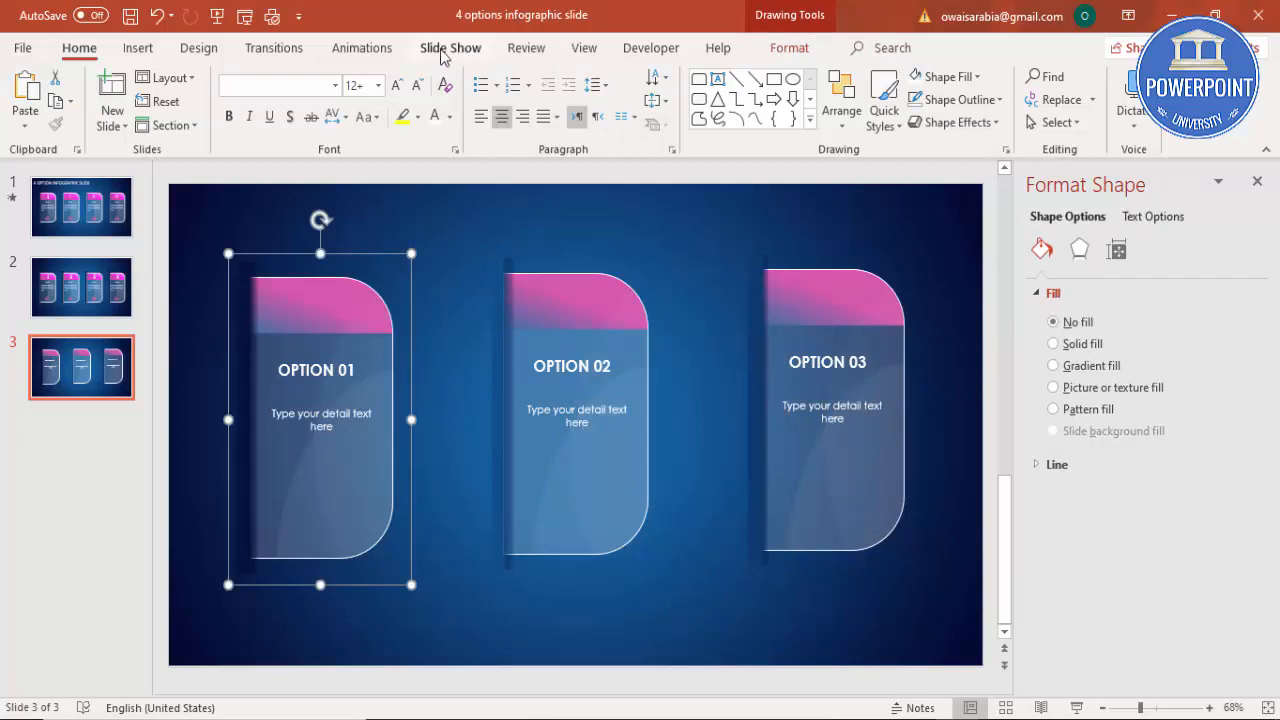
Apply a Wipe entrance animation From Left to all three selected card groups.
{"action": "left_click", "coordinate": [376, 52]}
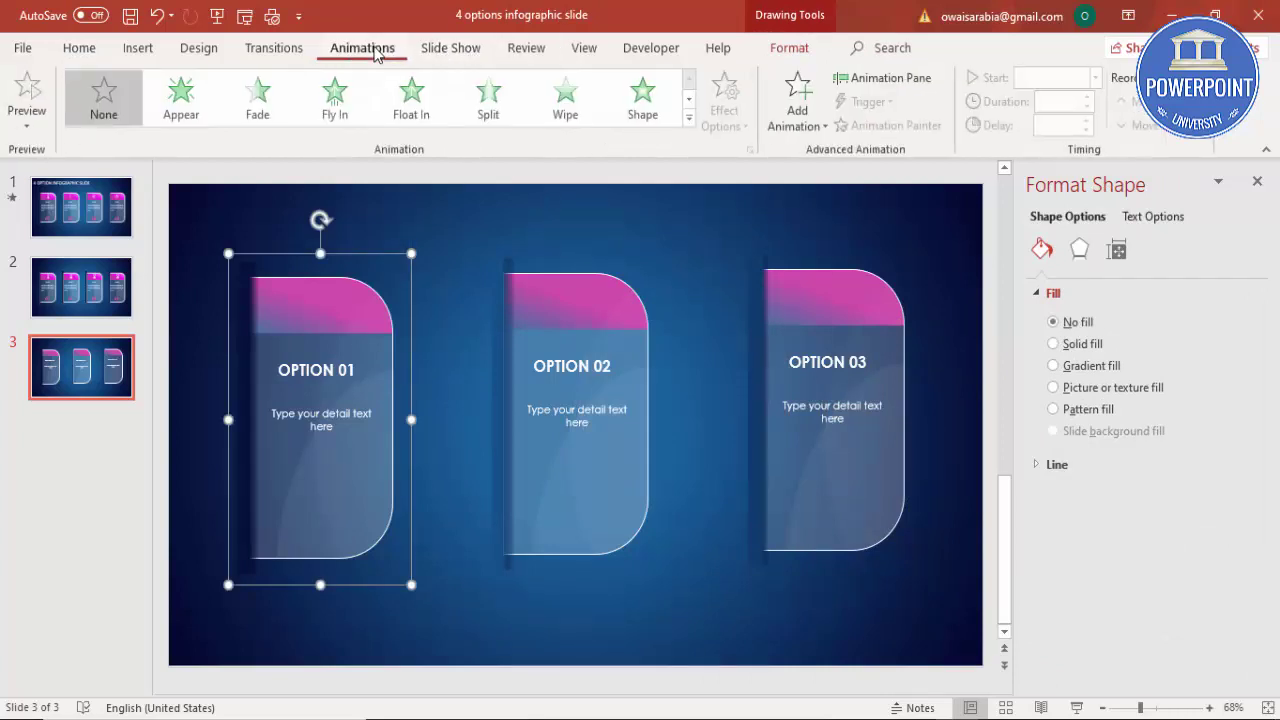
{"action": "left_click", "coordinate": [620, 352], "text": "shift"}
{"action": "left_click", "coordinate": [864, 288], "text": "shift"}
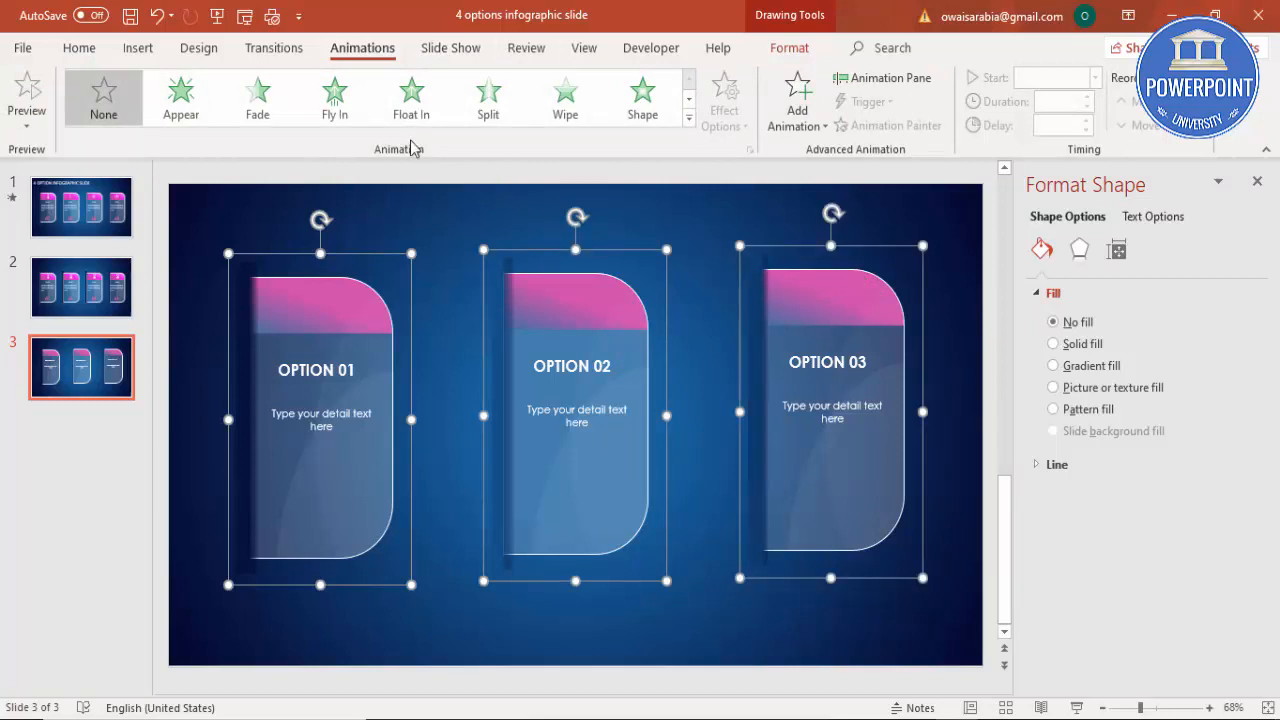
{"action": "left_click", "coordinate": [563, 105]}
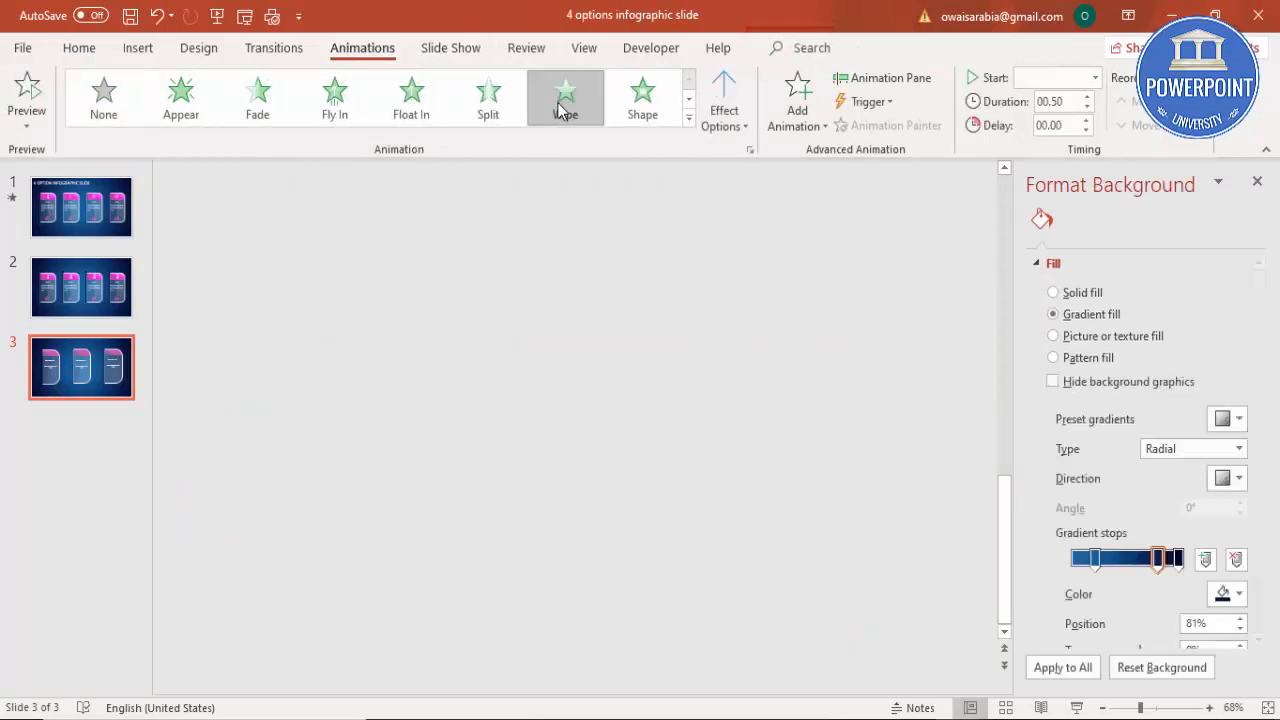
{"action": "left_click", "coordinate": [720, 118]}
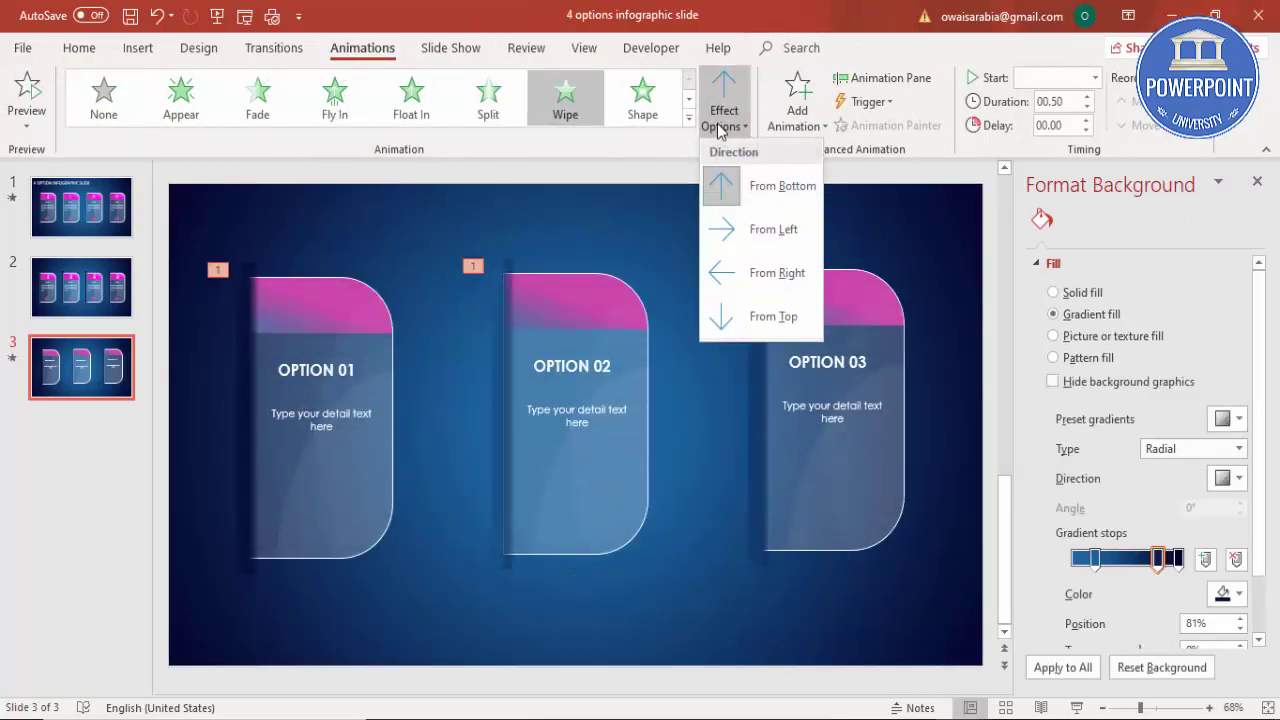
{"action": "left_click", "coordinate": [746, 223]}
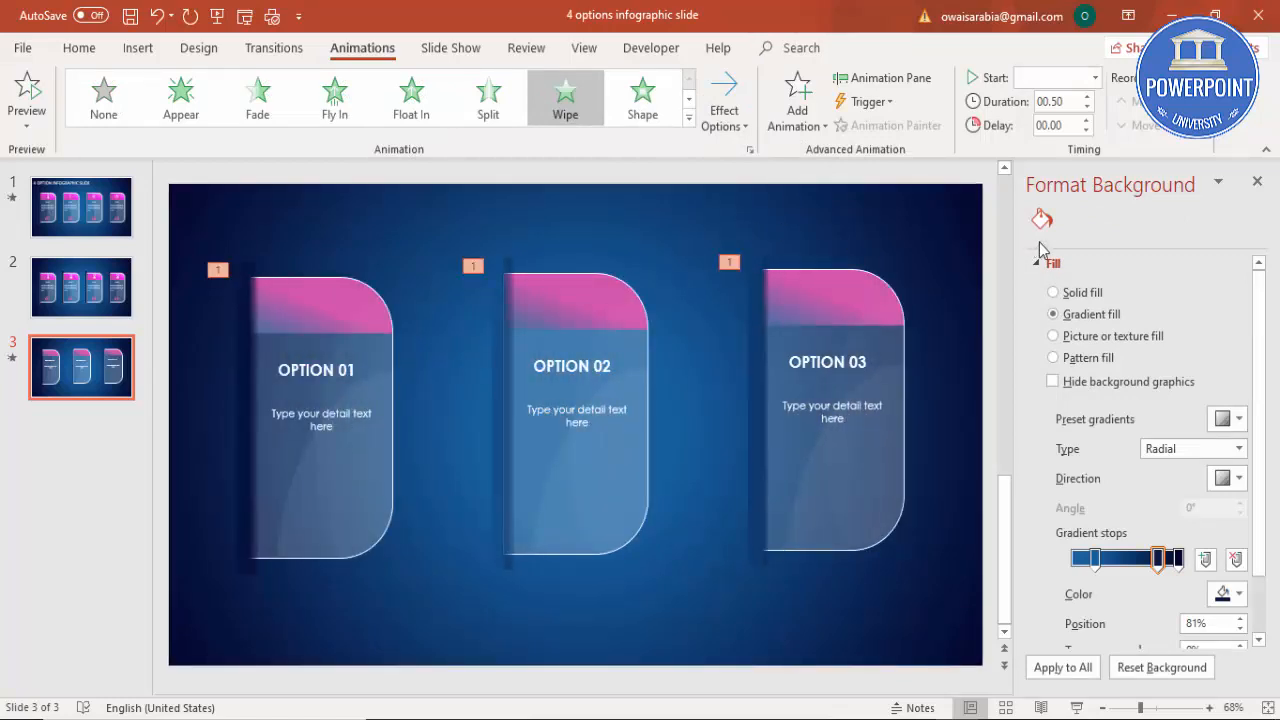
{"action": "left_click", "coordinate": [1257, 181]}
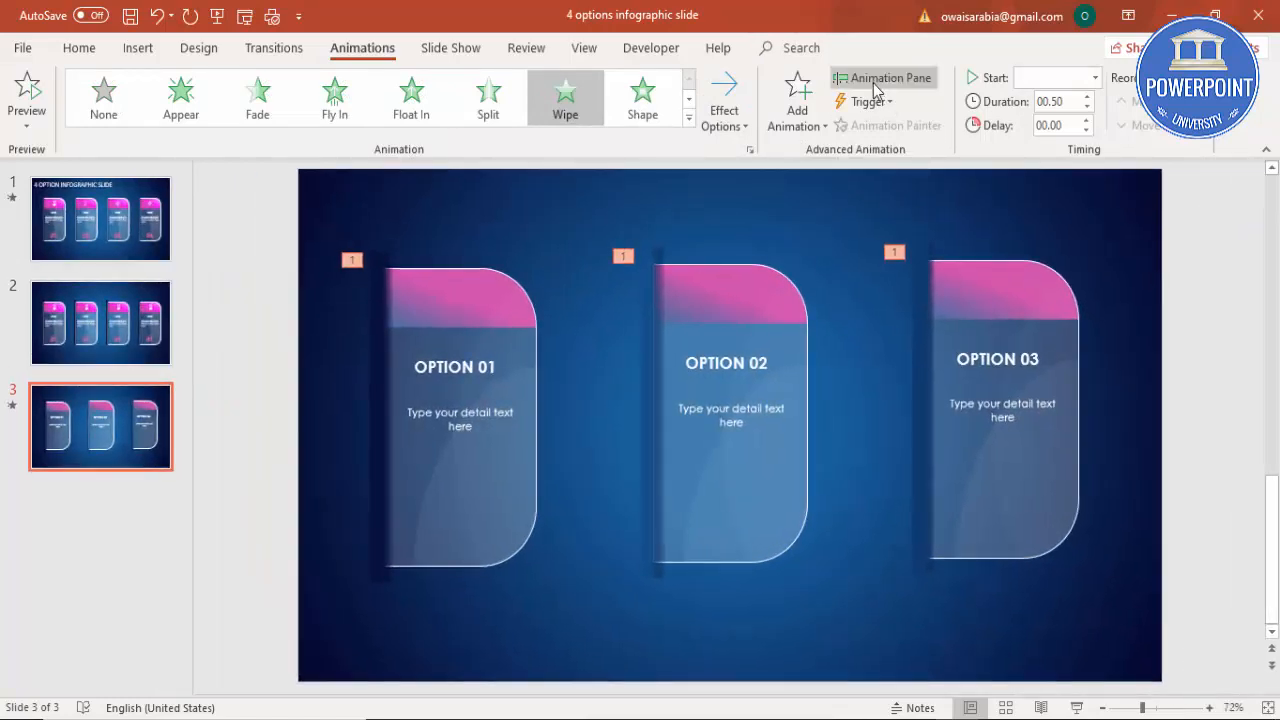
In the Animation Pane set the OPTION 02 and 03 card animations to Start On Click.
{"action": "left_click", "coordinate": [880, 77]}
{"action": "left_click", "coordinate": [1043, 268]}
{"action": "left_click", "coordinate": [1050, 290], "text": "shift"}
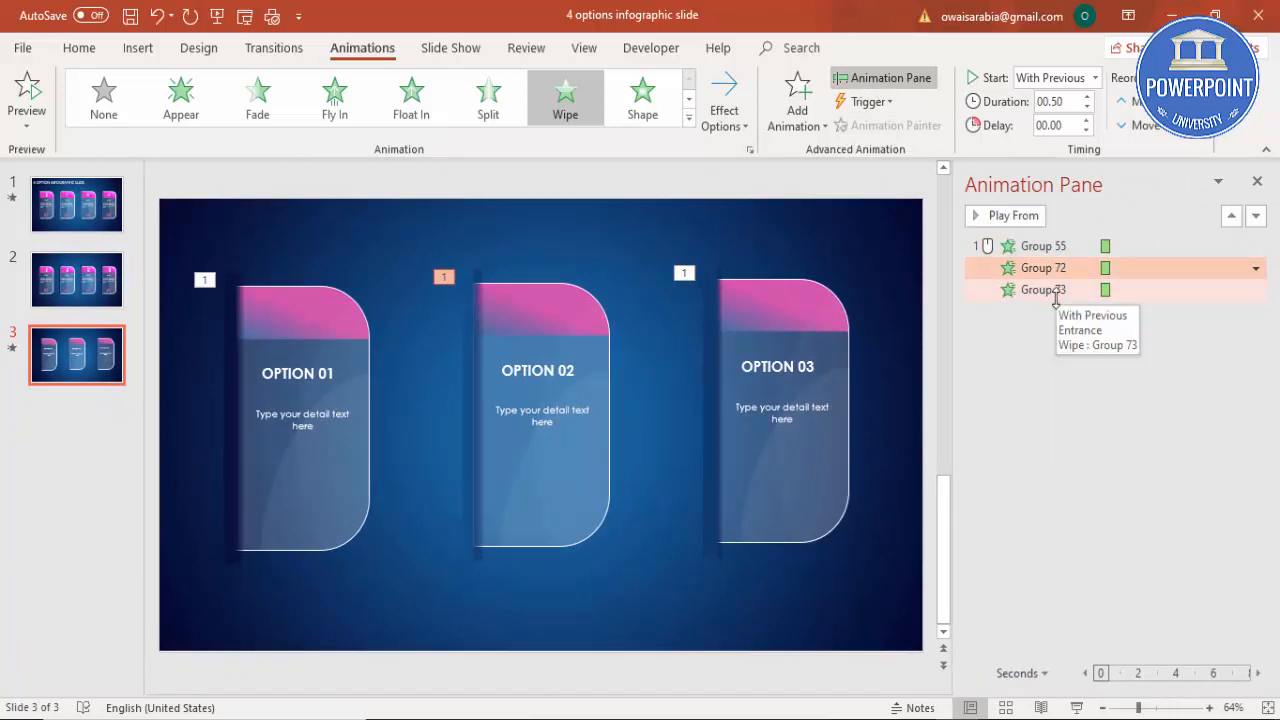
{"action": "left_click", "coordinate": [1096, 84]}
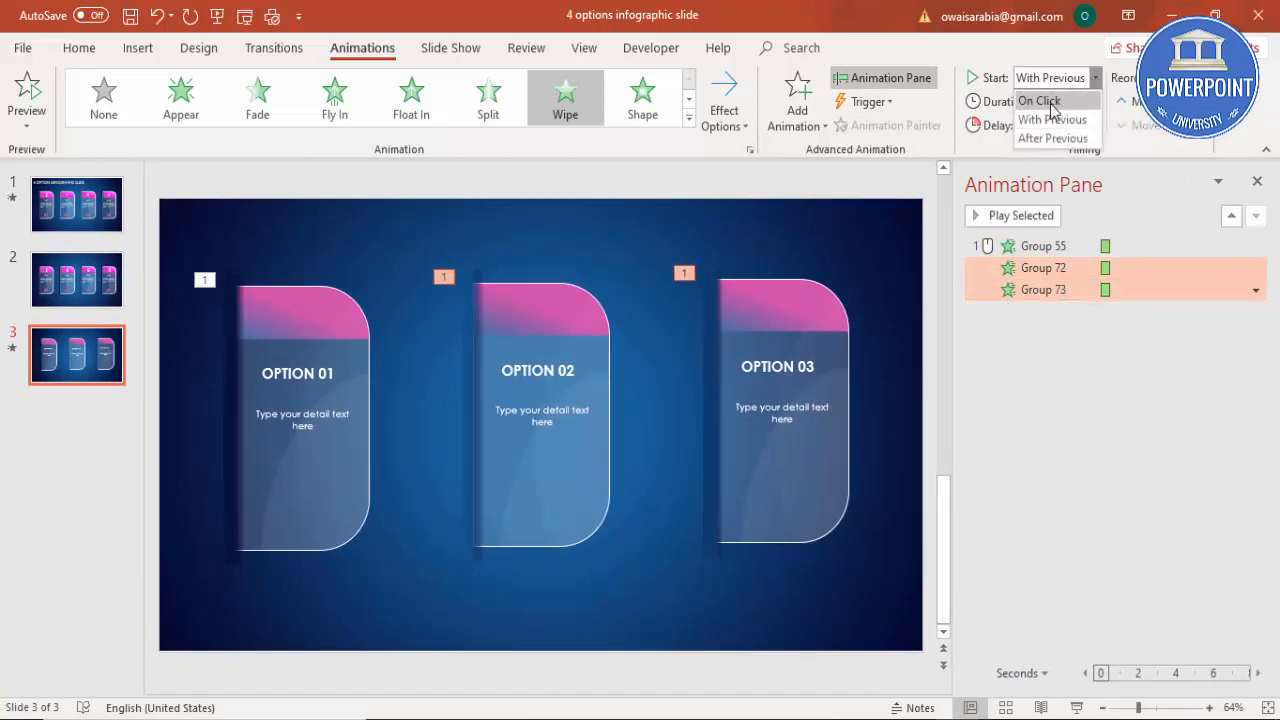
{"action": "left_click", "coordinate": [1035, 97]}
{"action": "left_click", "coordinate": [895, 250]}
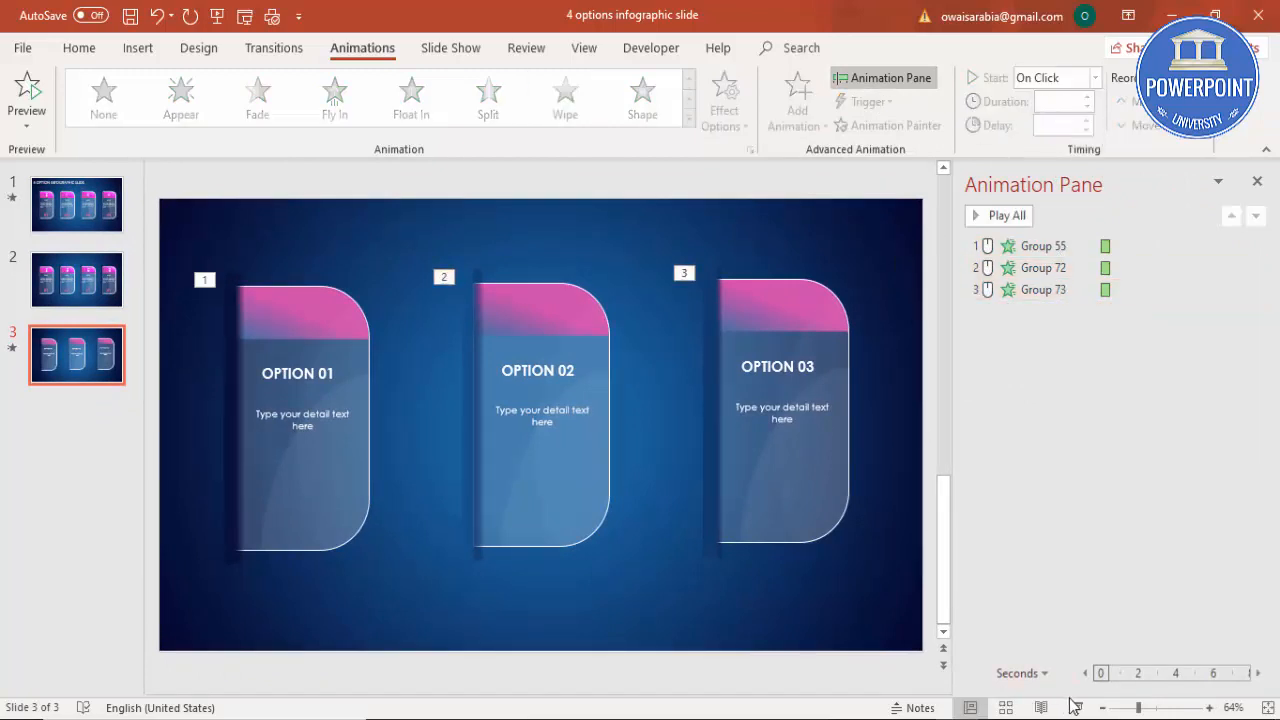